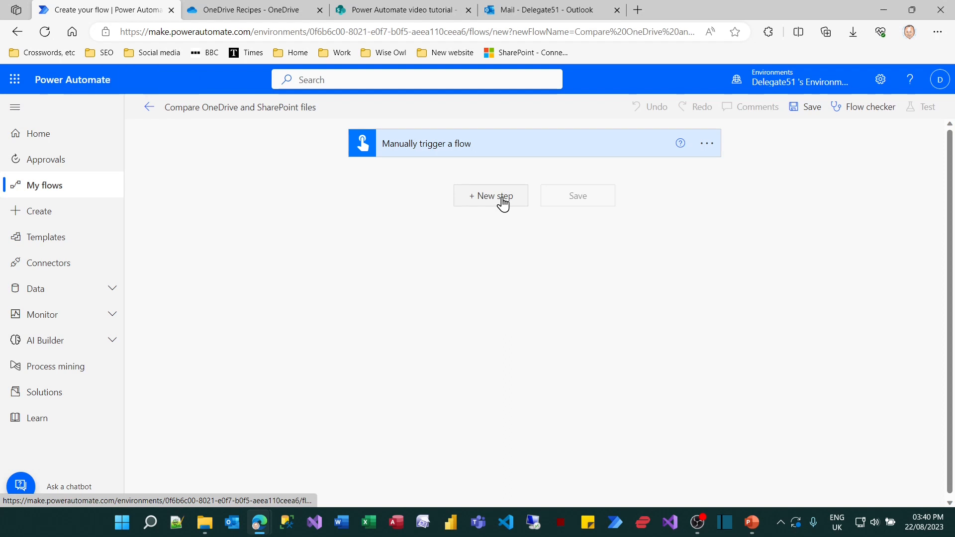
- Add an Initialize variable action below the manual trigger
click(503, 199)
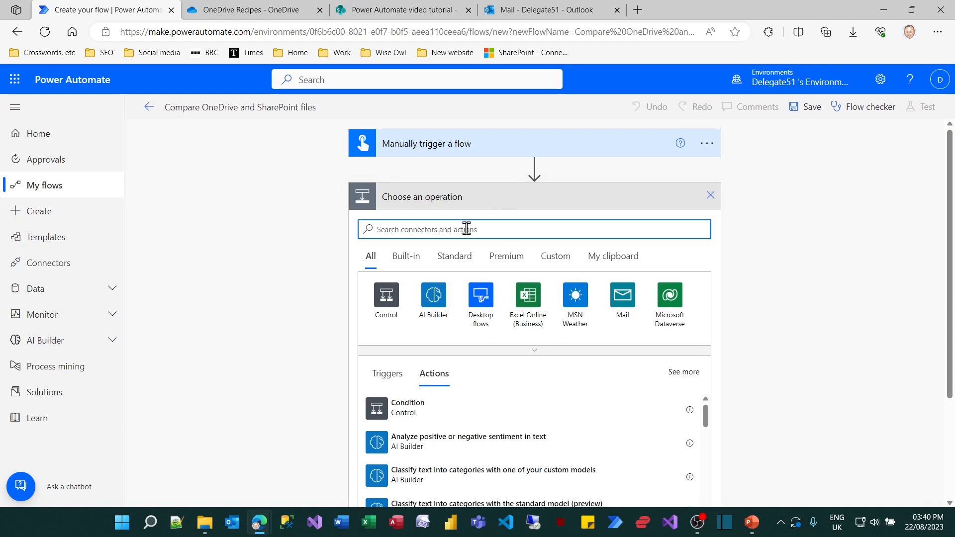
text(variable)
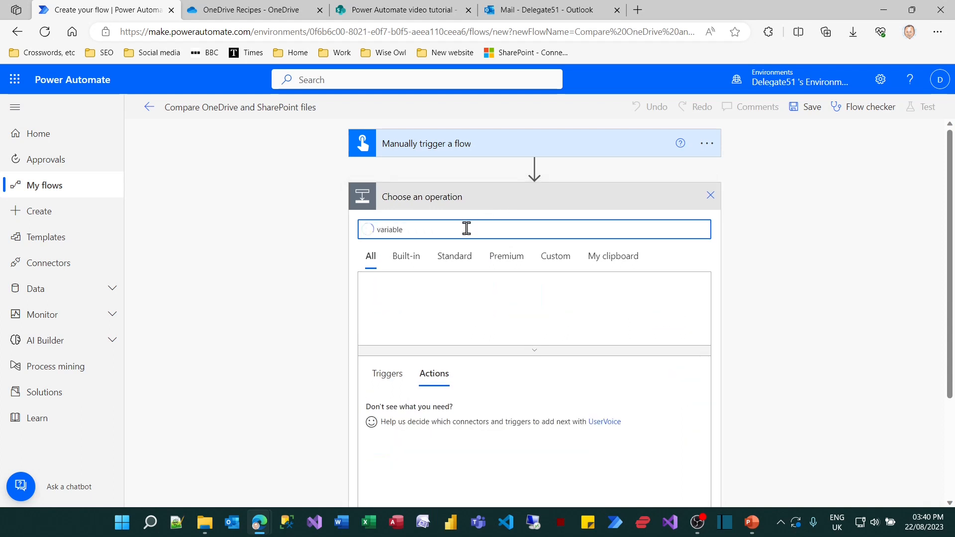
scroll(311, 302, down, 2)
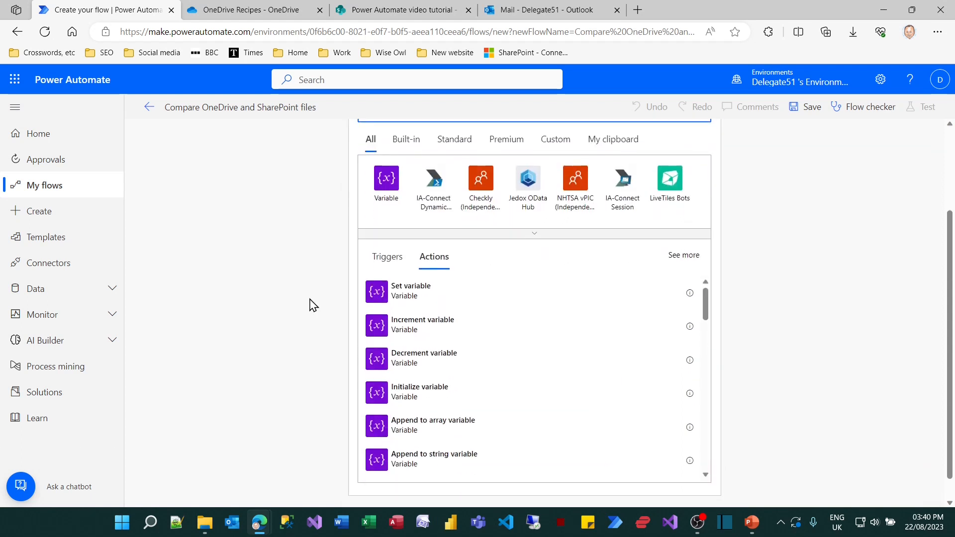
click(440, 400)
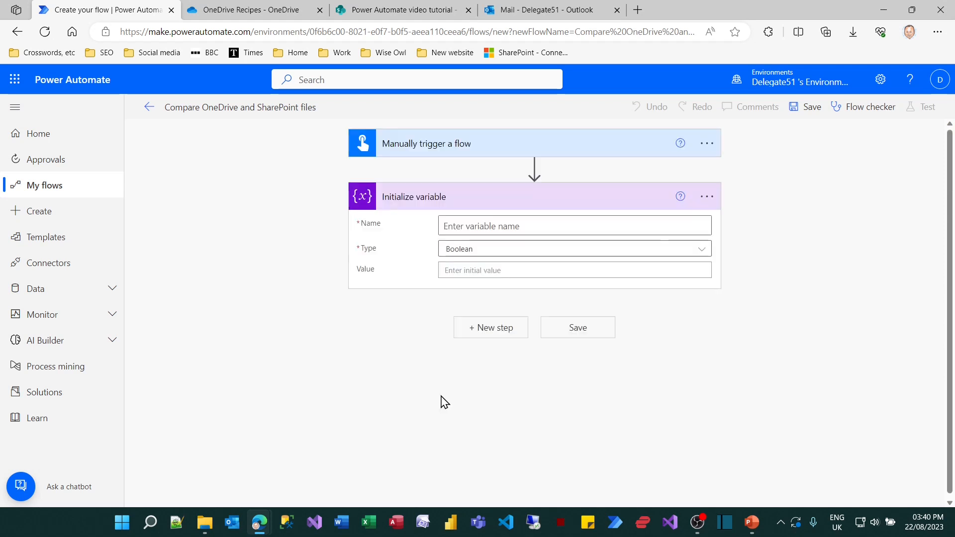
- Define the variable as OneDriveFolderPath, of type String, with the initial value "OneDrive Recipes"
click(514, 225)
text(OneDriveR)
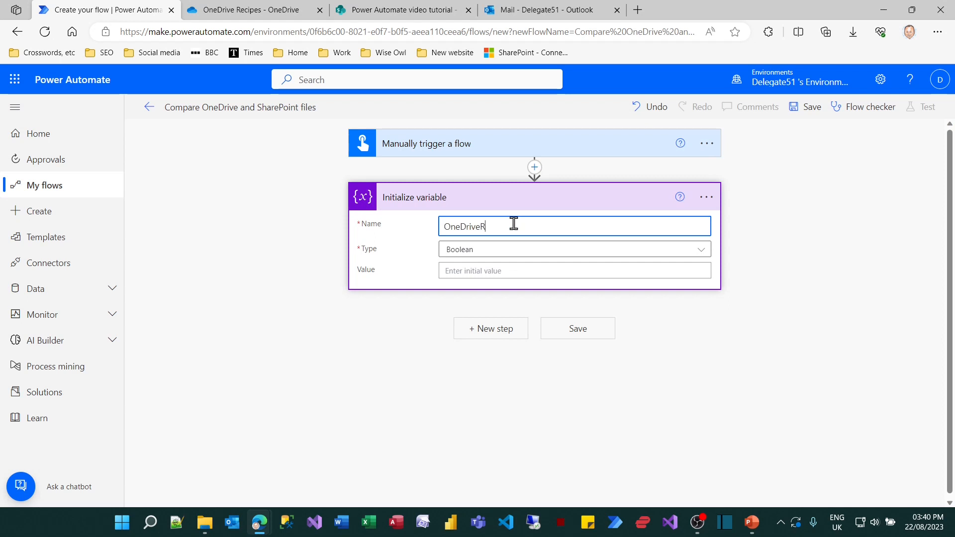
key(BackSpace)
text(FolderPath)
click(697, 251)
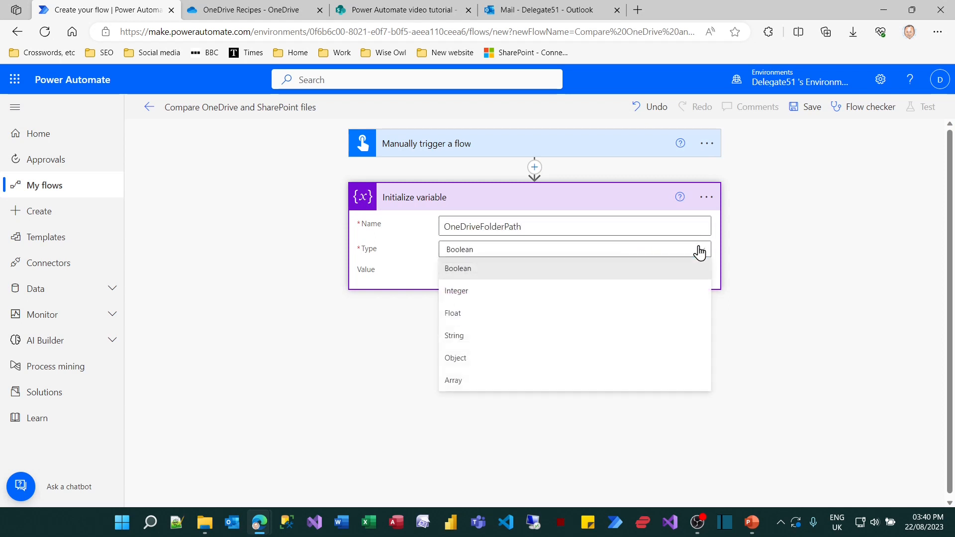
click(473, 337)
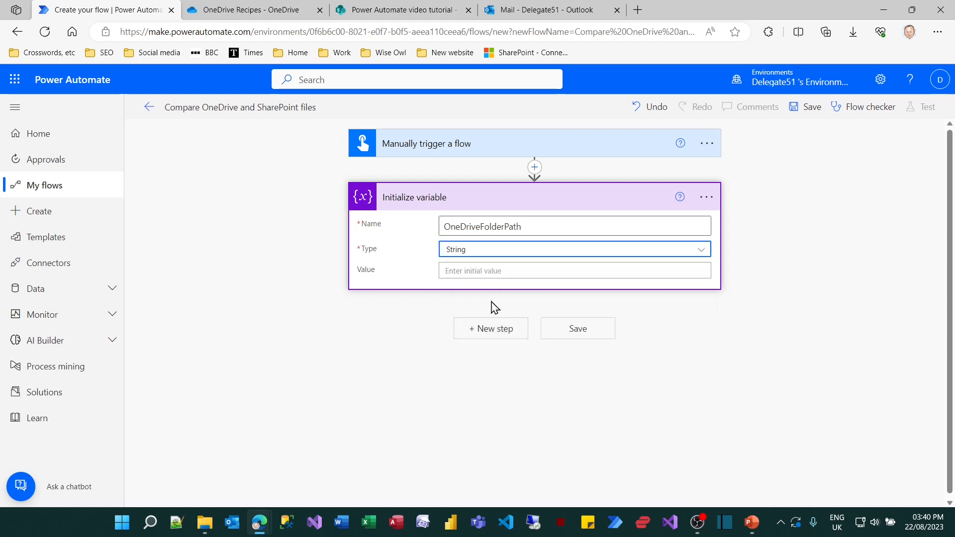
click(492, 271)
text(OneD)
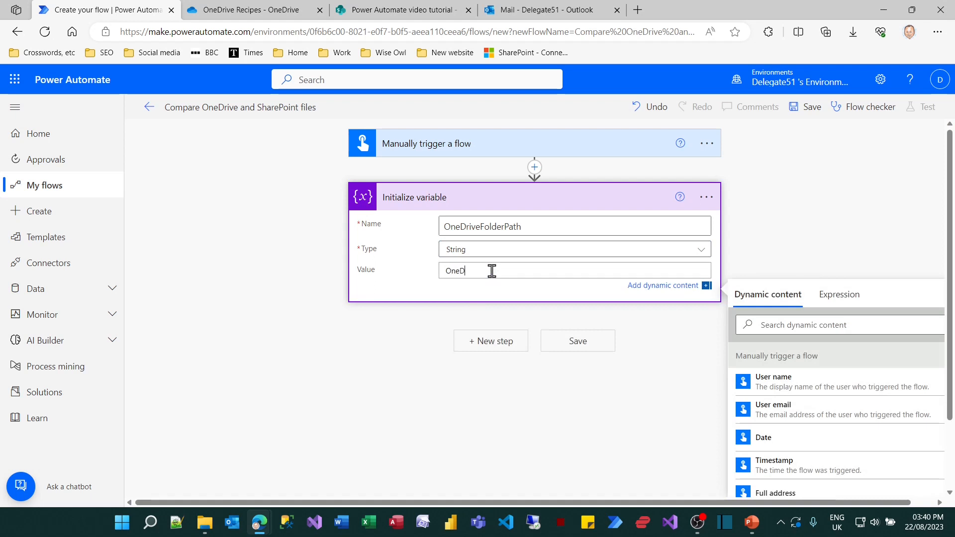
text(rive Recipes)
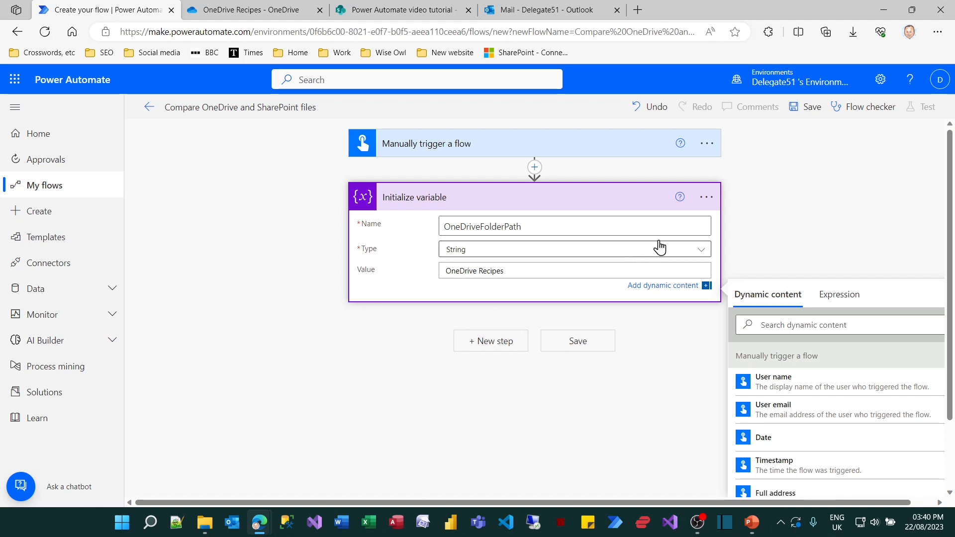
- Rename the OneDriveFolderPath variable action as "Set folder path"
click(707, 203)
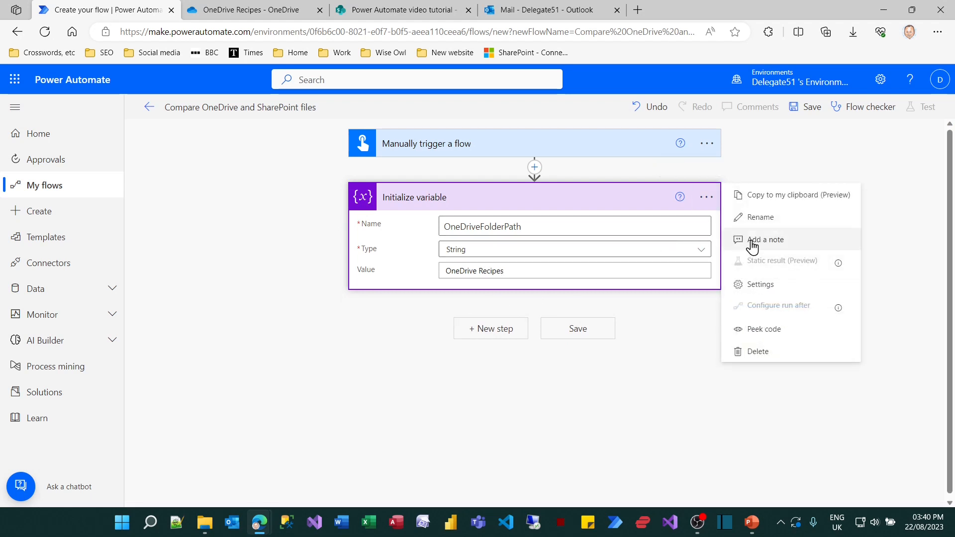
click(760, 217)
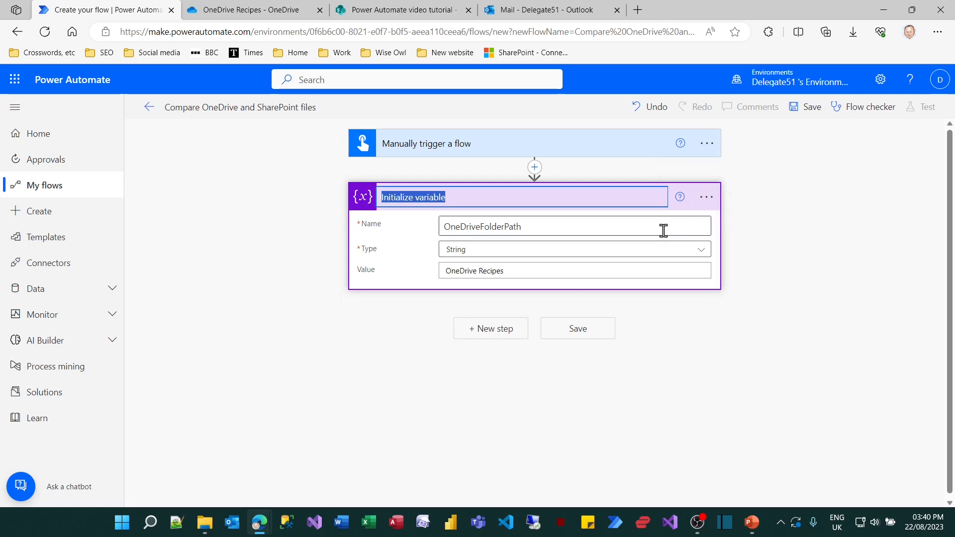
text(Numbe)
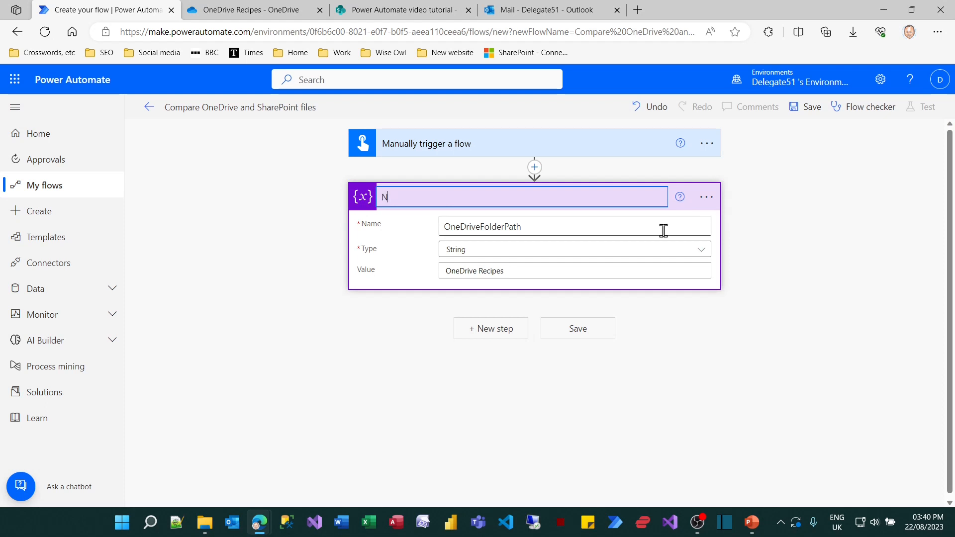
key(BackSpace)
key(BackSpace)
key(BackSpace)
key(BackSpace)
key(BackSpace)
text(Set folder path)
key(Return)
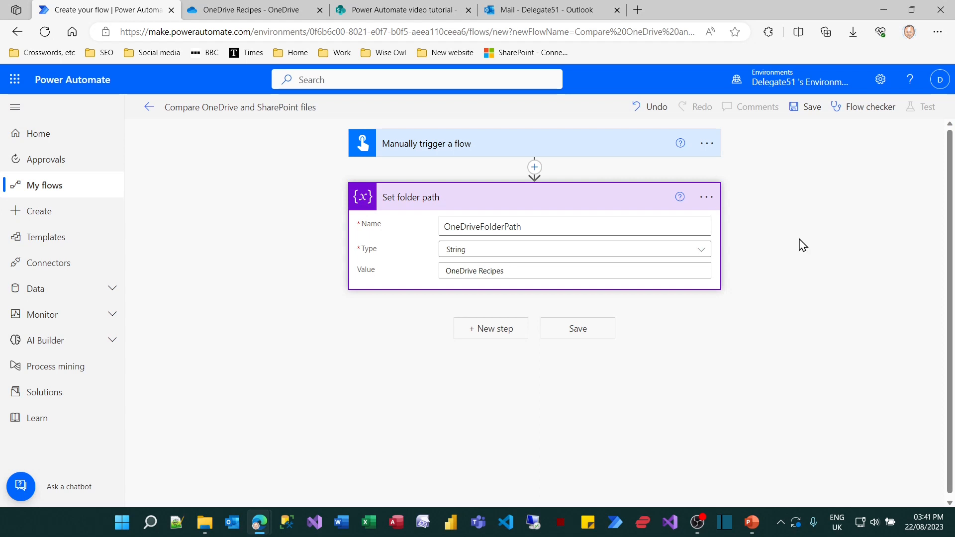
- Add another Initialize variable action after the "Set folder path" action
click(493, 328)
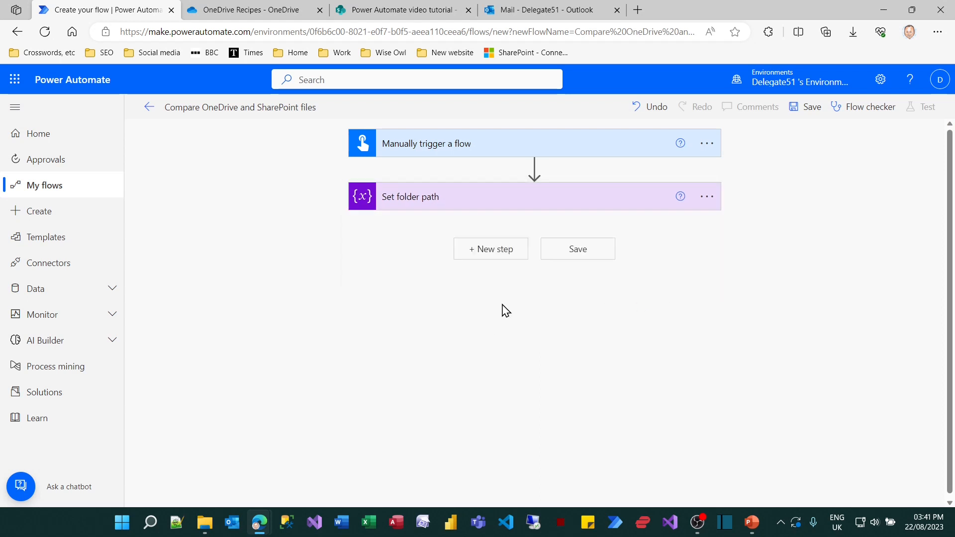
click(500, 251)
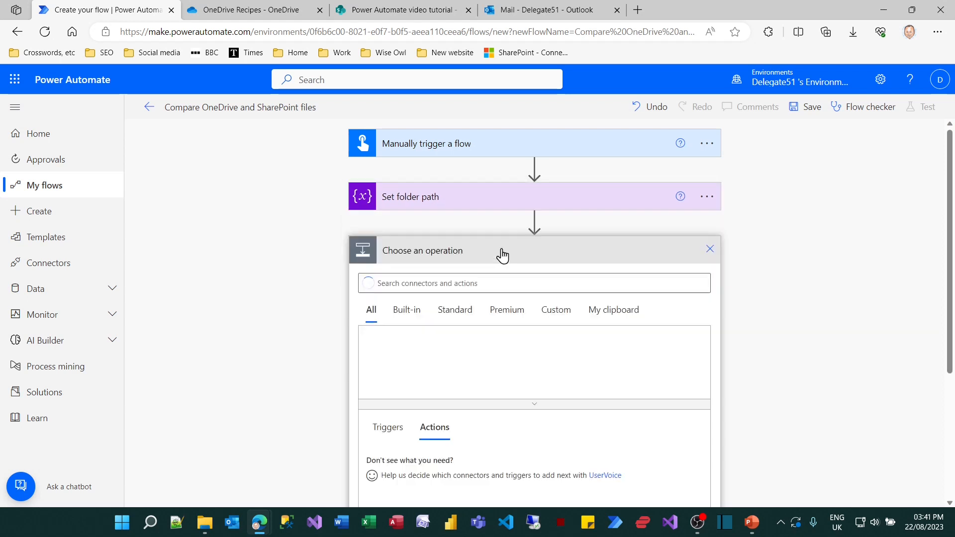
text(initi)
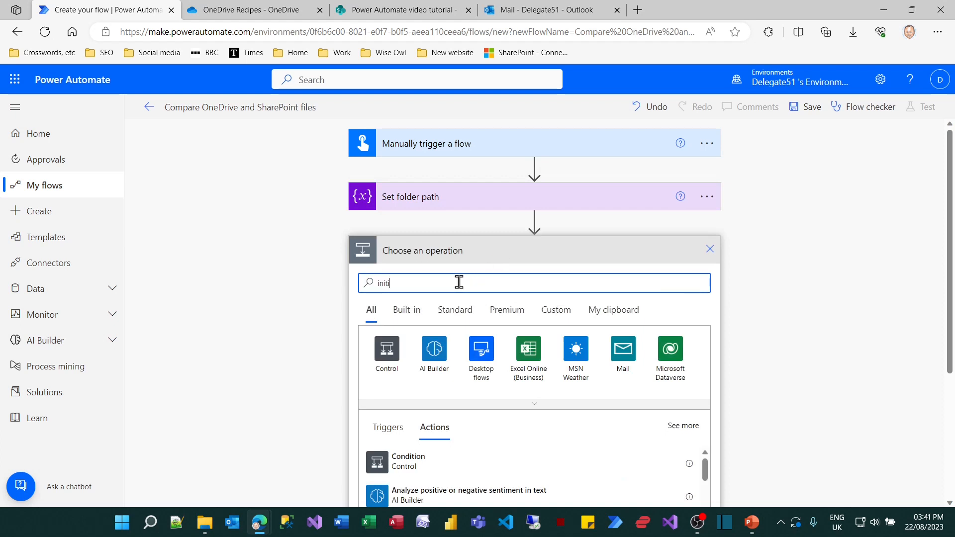
text(alise)
scroll(276, 348, down, 2)
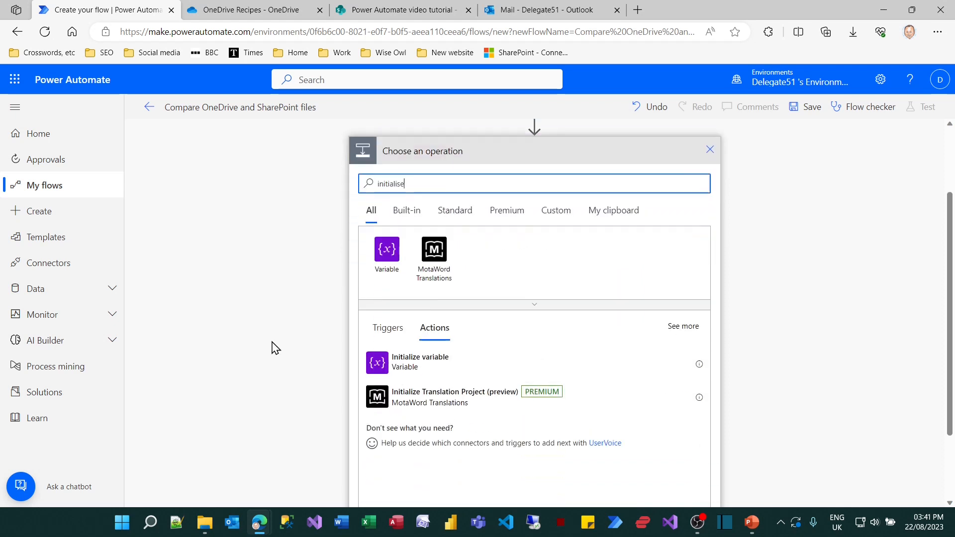
click(431, 348)
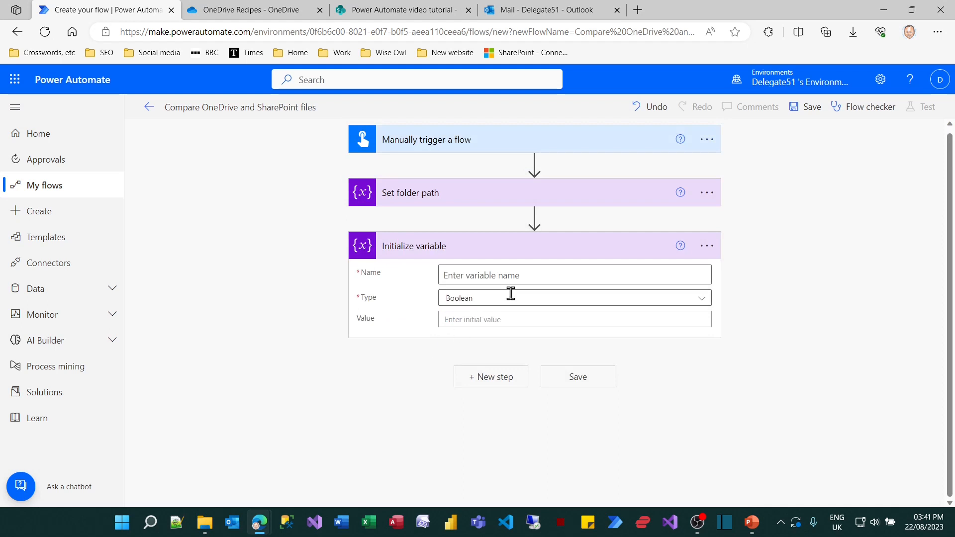
- Define the second variable as OneDriveFiles, of type Array, with the empty array [] as its initial value
click(515, 273)
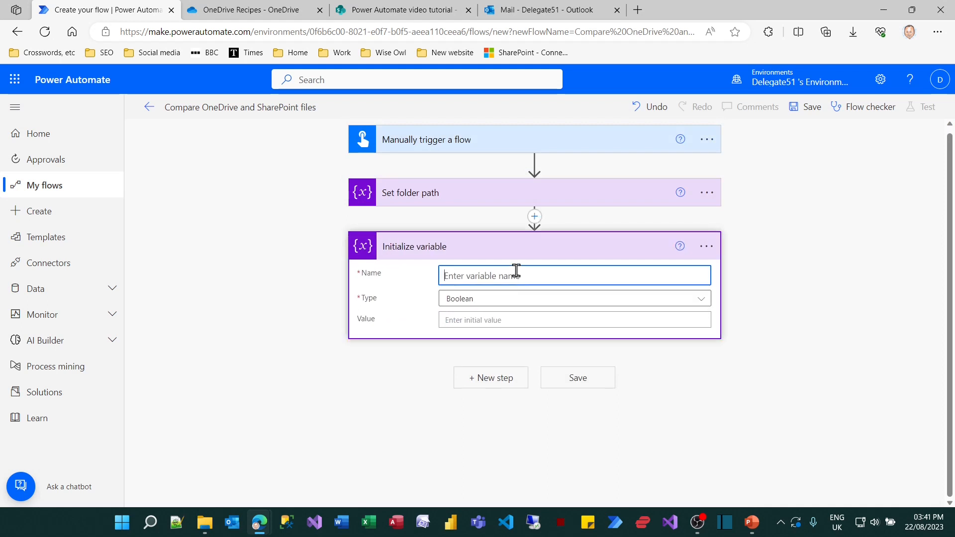
text(OneDriveFiles)
click(504, 301)
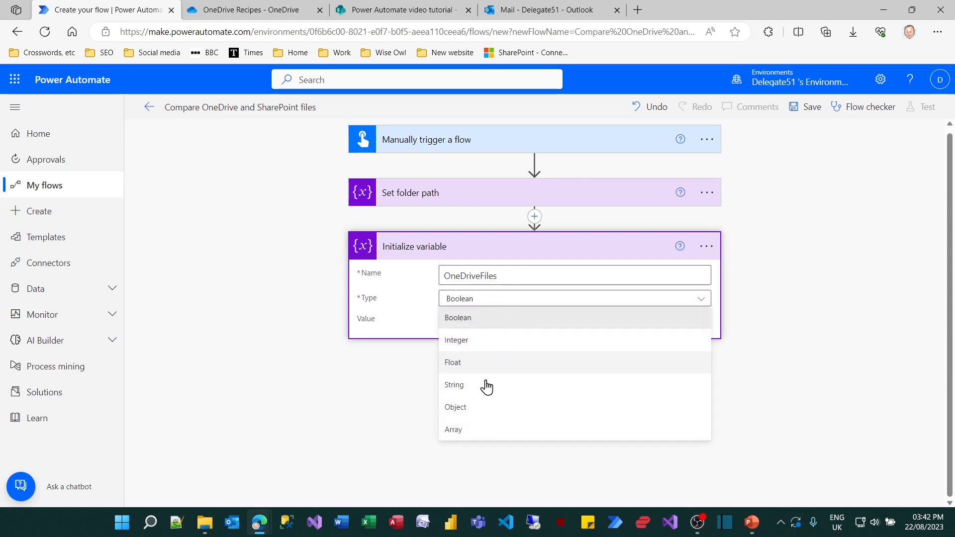
click(472, 437)
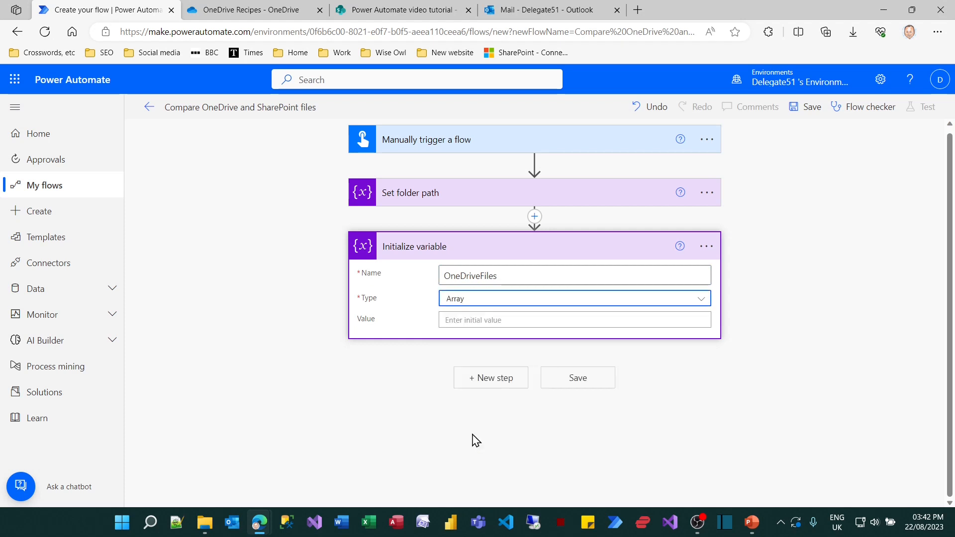
click(501, 319)
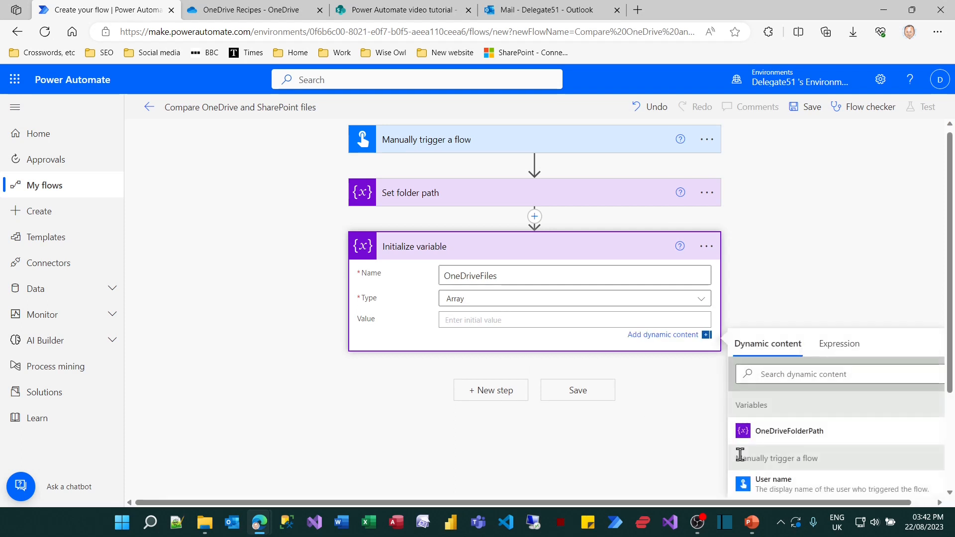
text([])
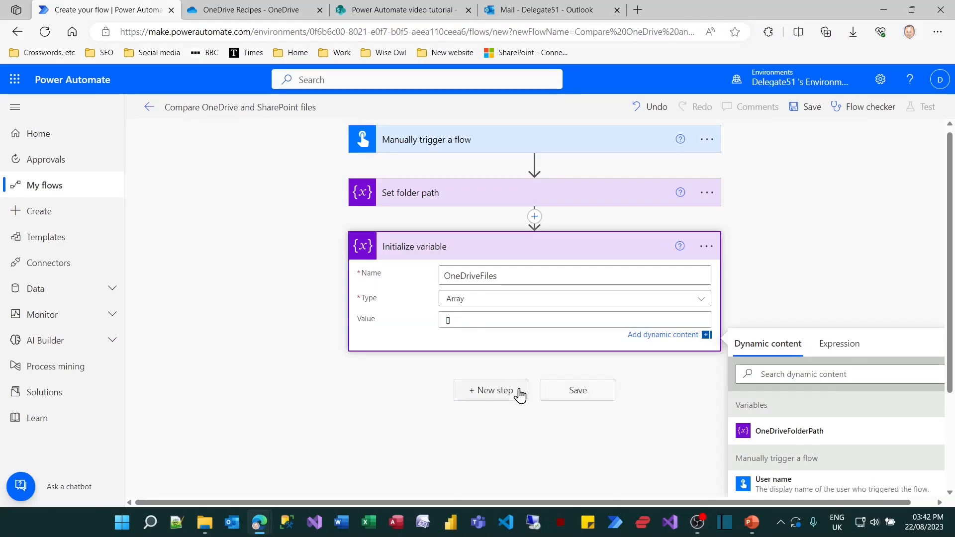
- Add a third Initialize variable action below the OneDriveFiles variable action
click(517, 397)
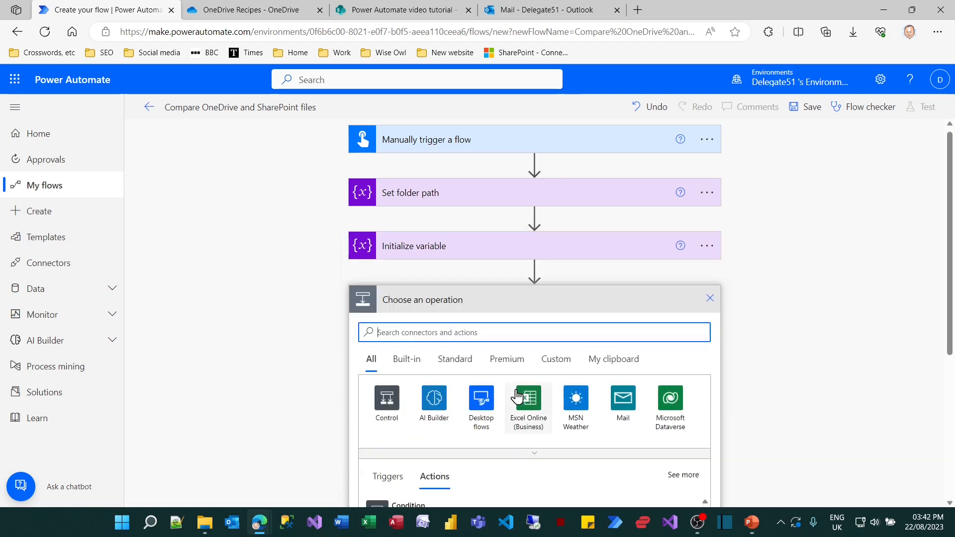
text(initia)
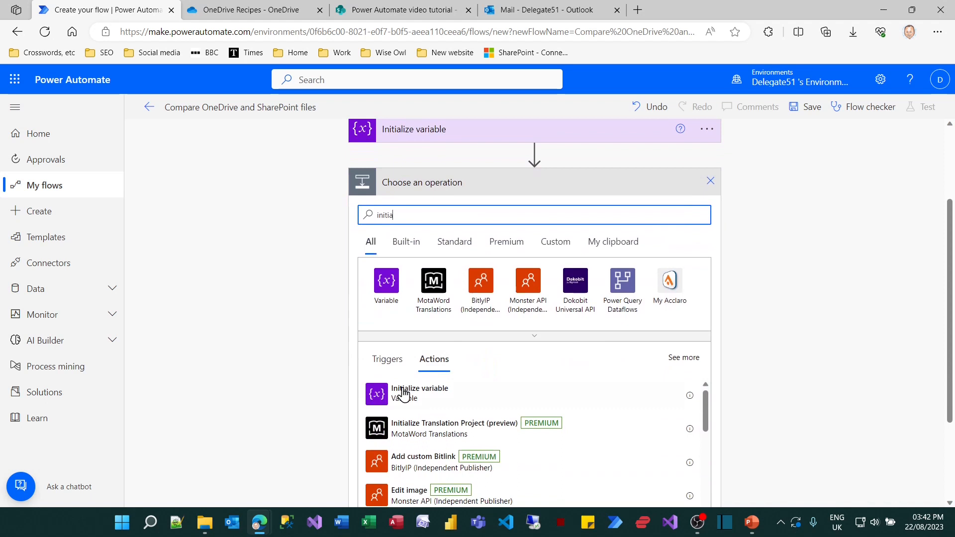
click(403, 394)
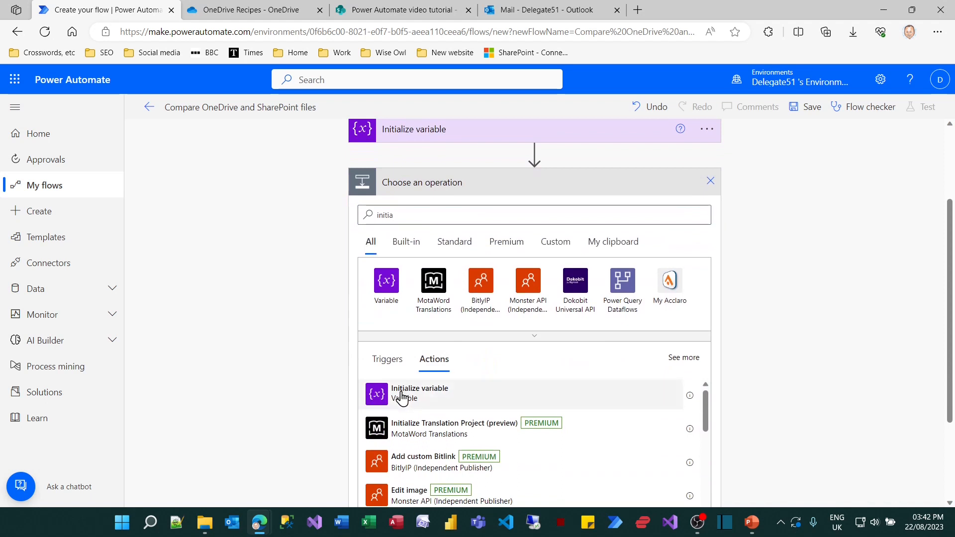
- Define the third variable as OneDriveFileCount, of type Integer, with an initial value of 0
click(488, 329)
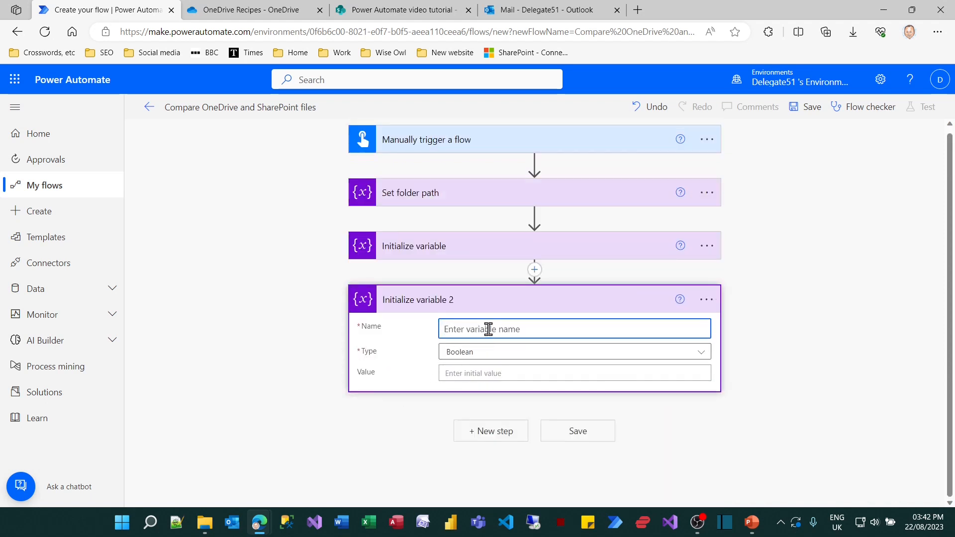
text(One)
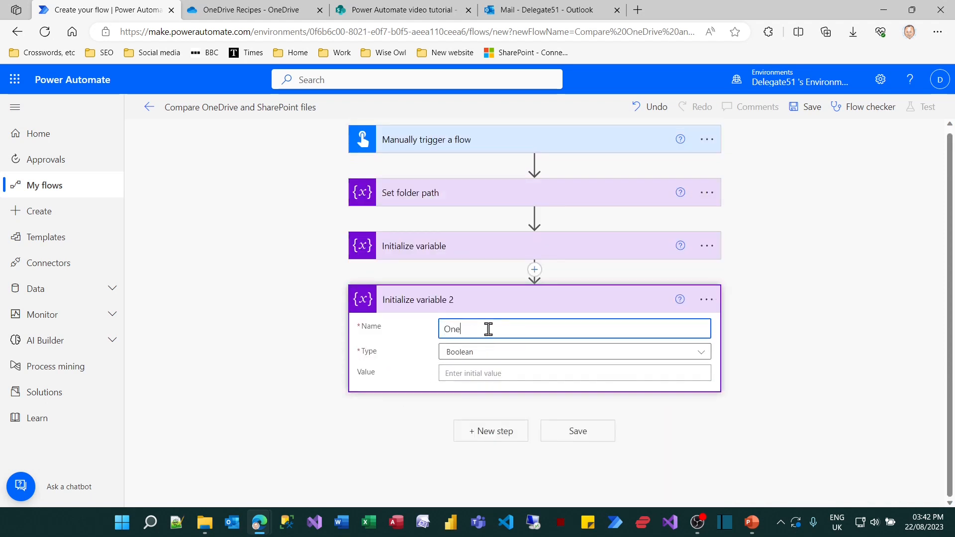
text(DriveFileCount)
click(490, 352)
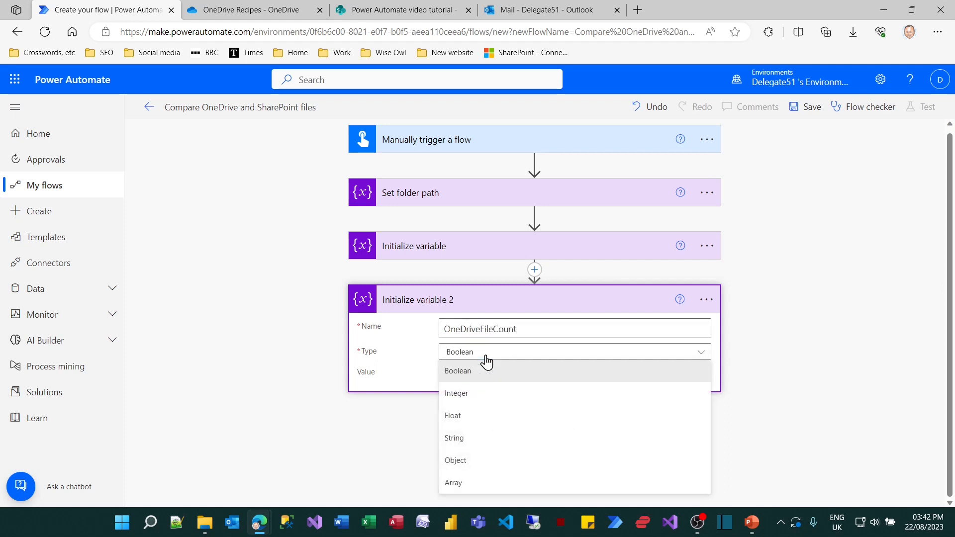
click(485, 394)
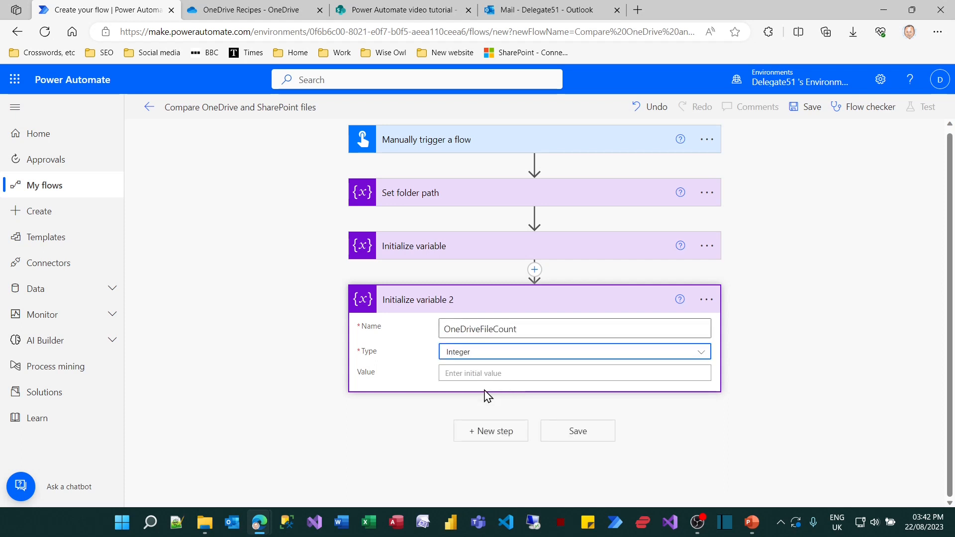
click(488, 373)
text(0)
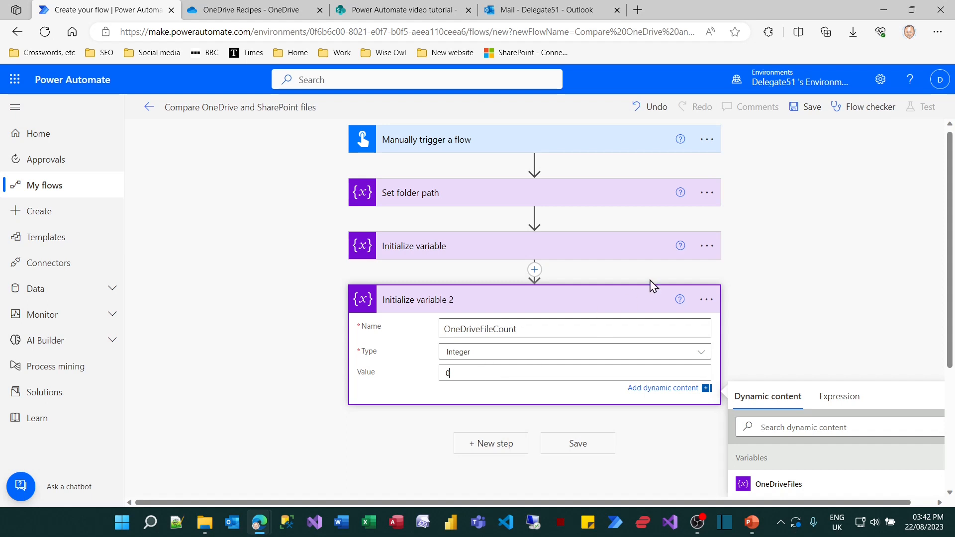
- Rename the OneDriveFiles variable action as "Set array of OneDrive files"
click(706, 247)
click(748, 273)
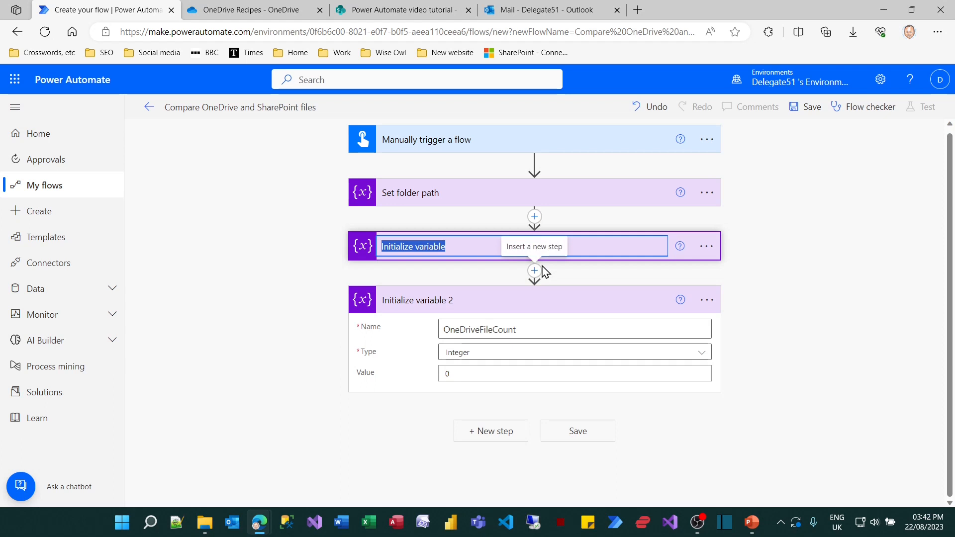
text(Set array of )
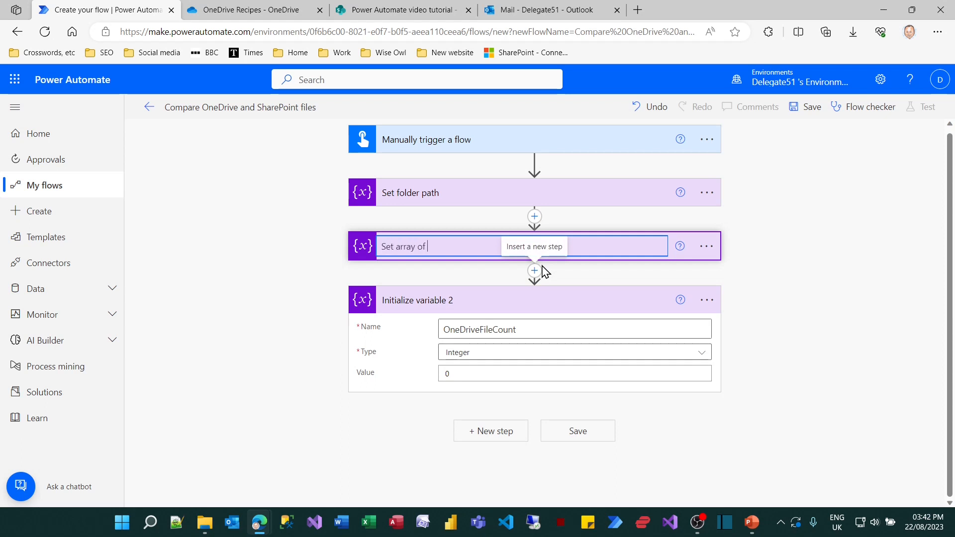
text(Ond)
text(Drive files)
- Rename the OneDriveFileCount variable action as "Set file count OneDrive" and collapse its details
click(706, 300)
click(753, 322)
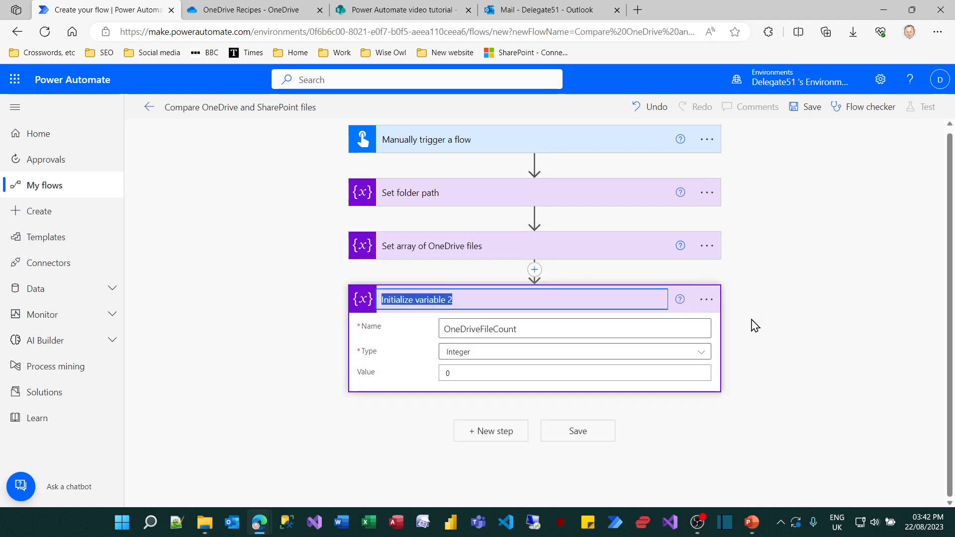
text(Set file)
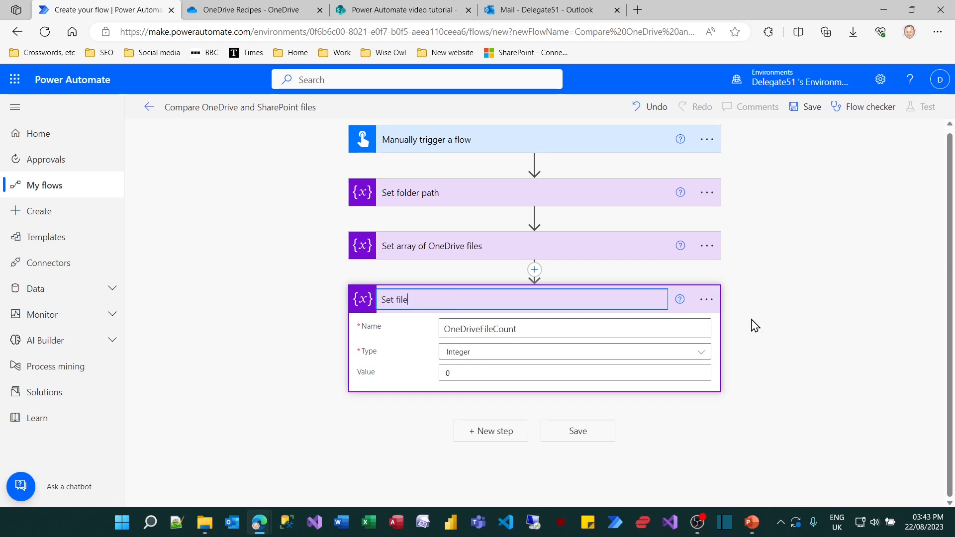
text( count OneDrive)
key(Return)
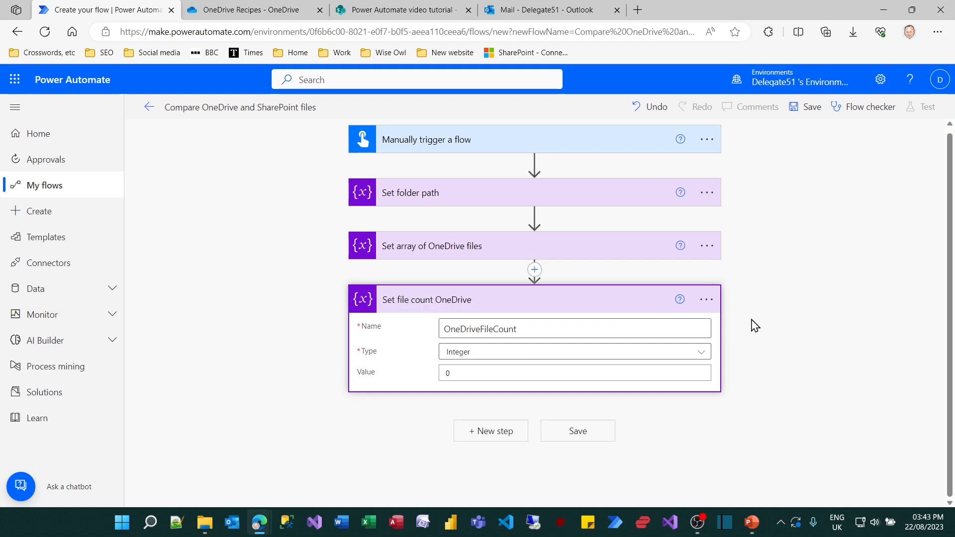
click(633, 307)
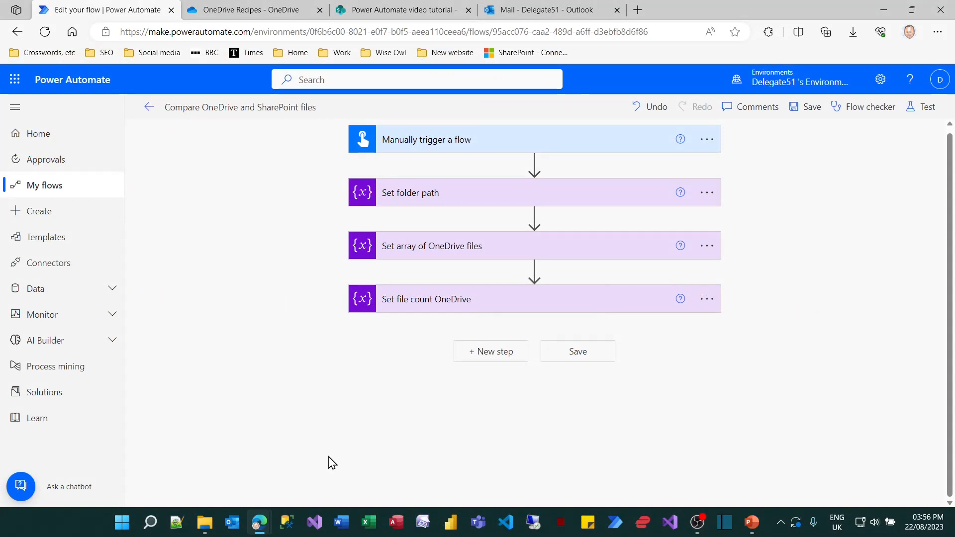
- Switch to OneDrive to examine the files in the OneDrive Recipes folder, and return to the flow in Power Automate
click(291, 8)
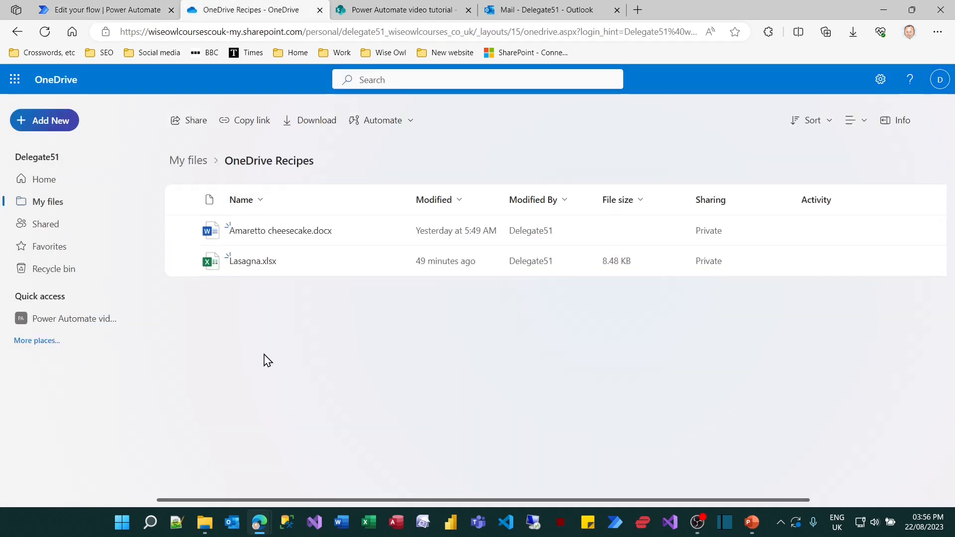
key(ctrl+2)
mouse_move(198, 214)
mouse_down()
mouse_move(199, 239)
mouse_move(342, 277)
mouse_up()
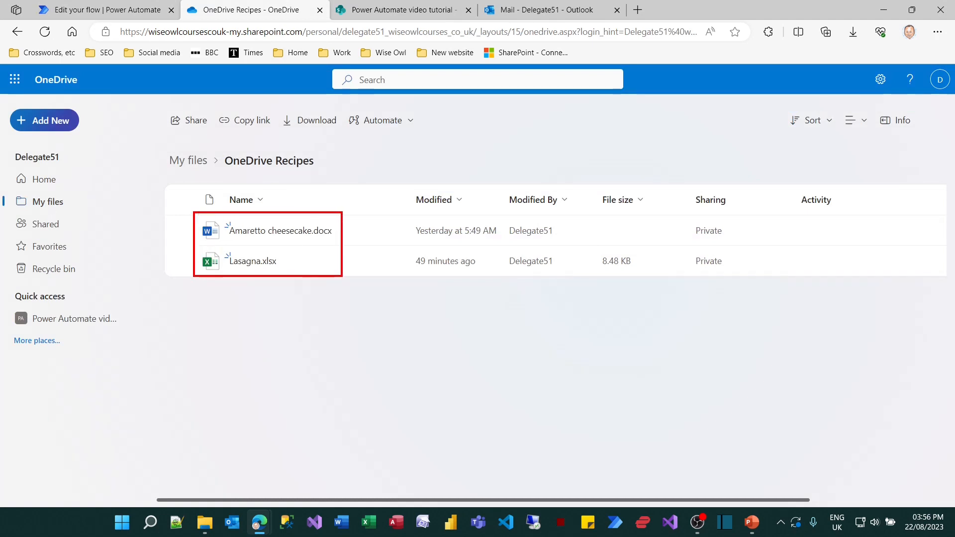
key(Escape)
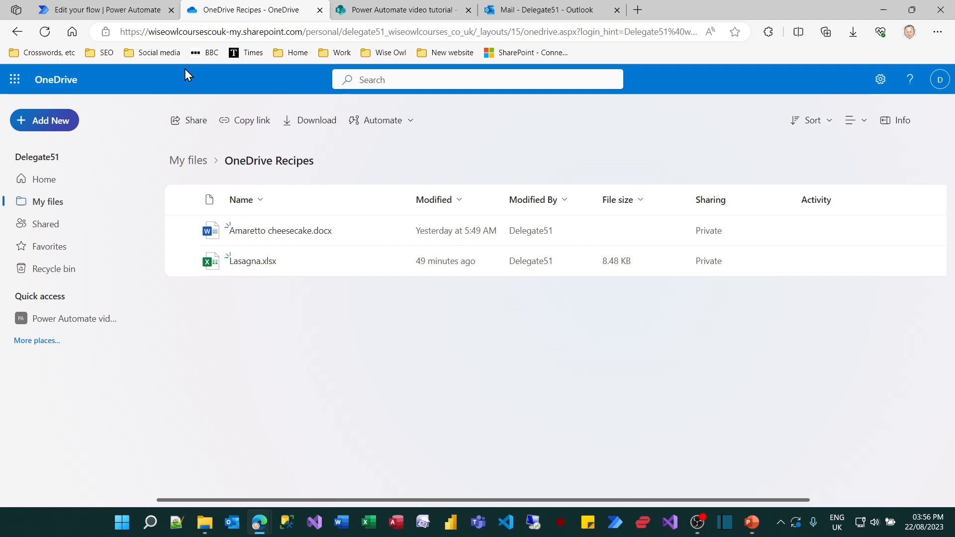
click(142, 13)
- Add the OneDrive for Business action "List files in folder" below the Set file count OneDrive action
click(488, 356)
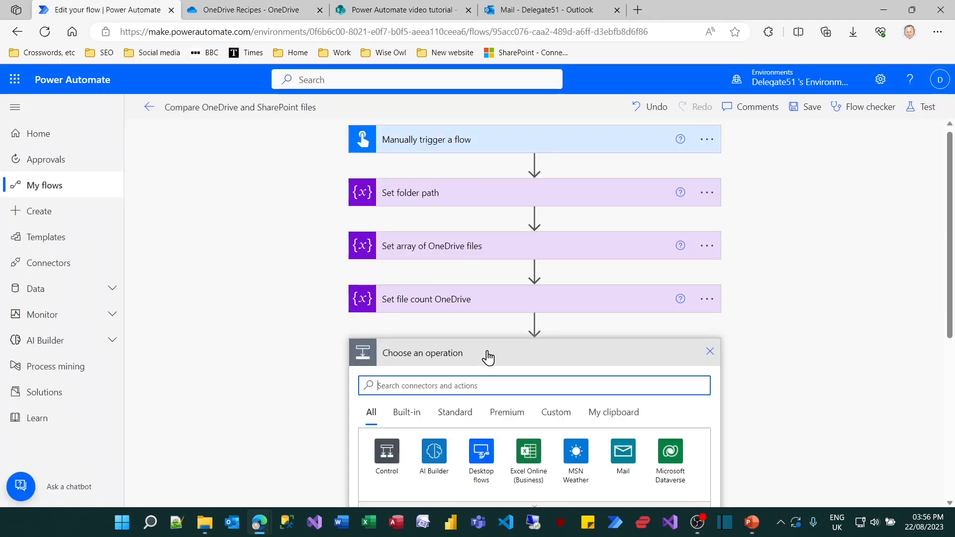
text(onedrive)
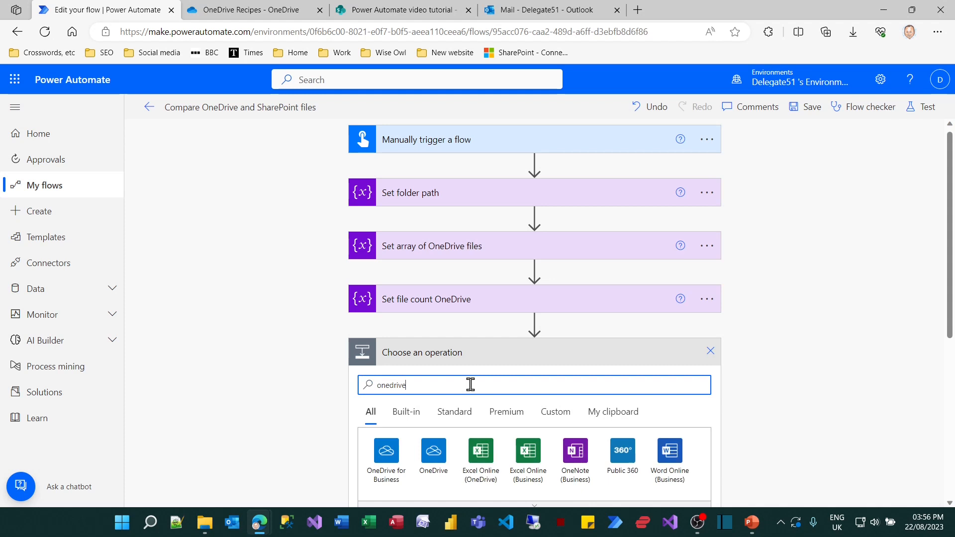
click(386, 451)
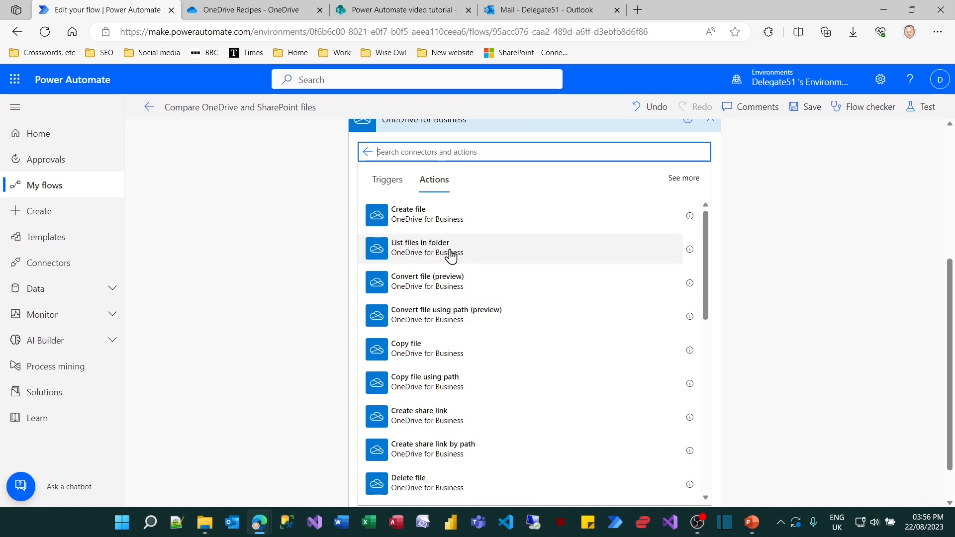
click(451, 256)
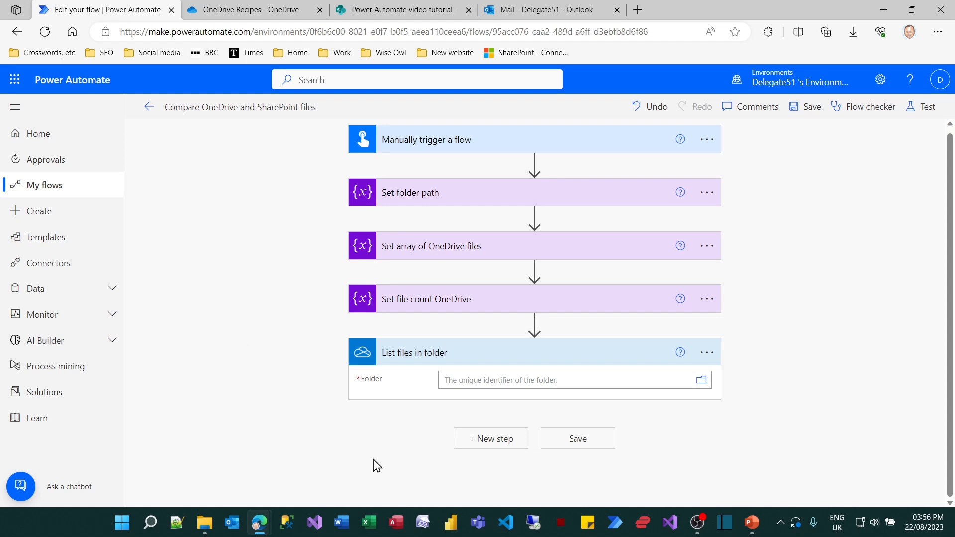
mouse_move(426, 367)
mouse_down()
mouse_move(451, 388)
mouse_move(574, 396)
mouse_up()
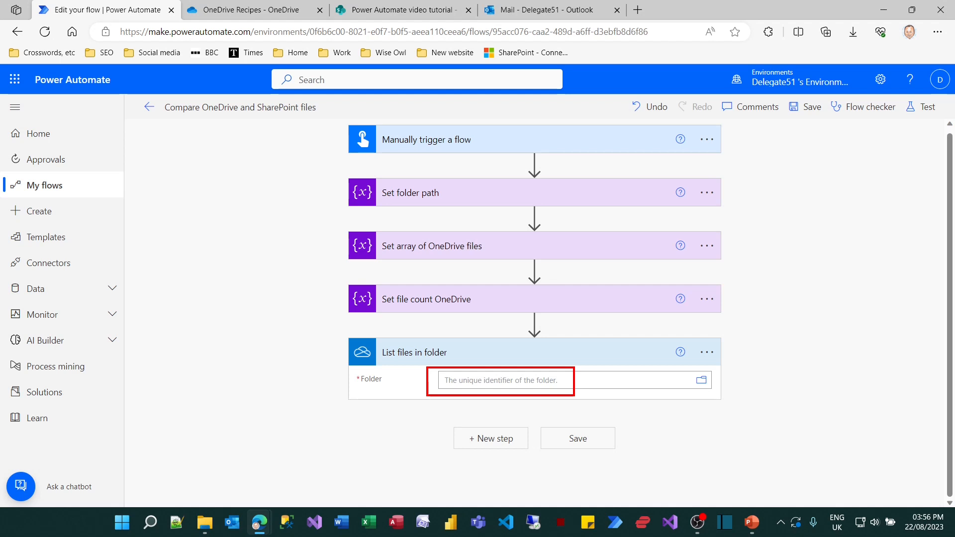
- Delete the "List files in folder" action from the flow
click(709, 353)
click(757, 423)
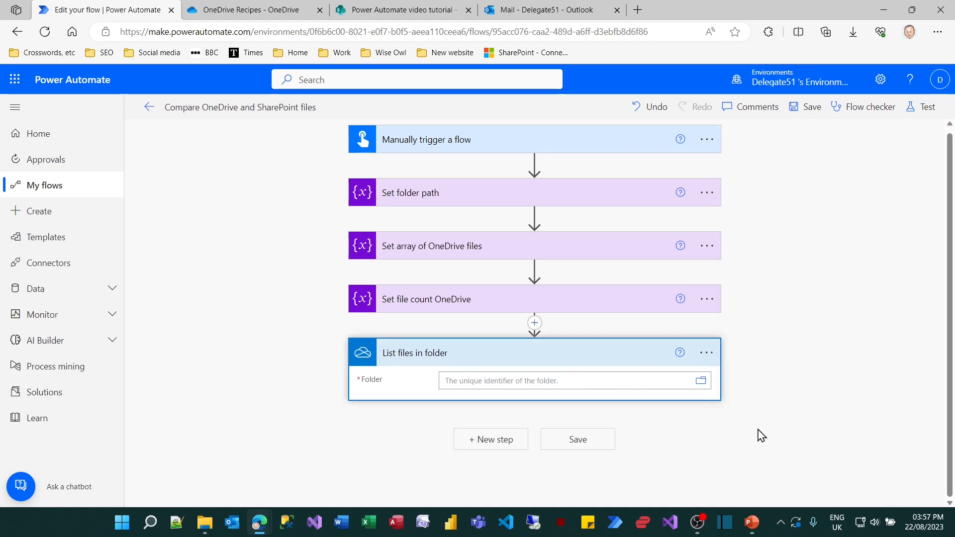
click(492, 319)
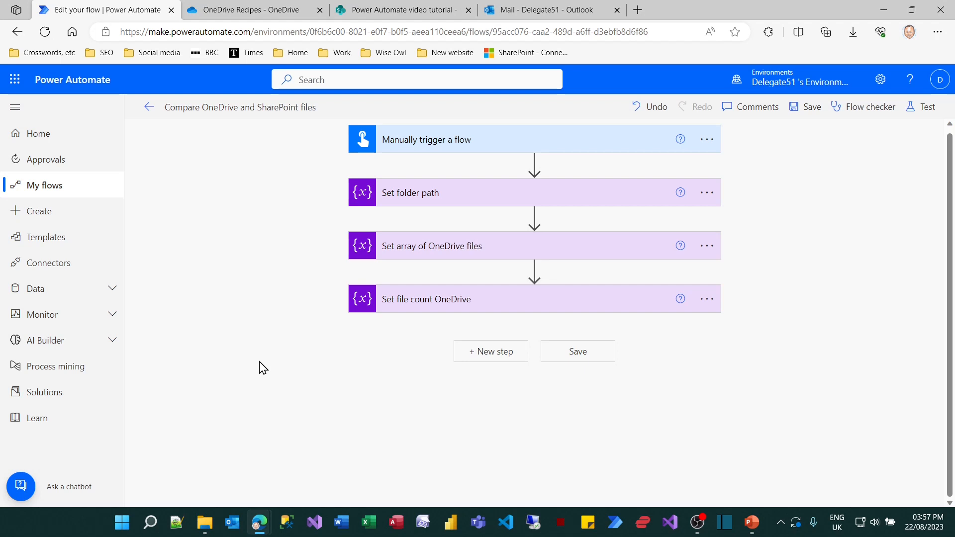
- Add the OneDrive for Business action "Get file metadata using path" below the Set file count OneDrive action
click(517, 356)
text(onedrive)
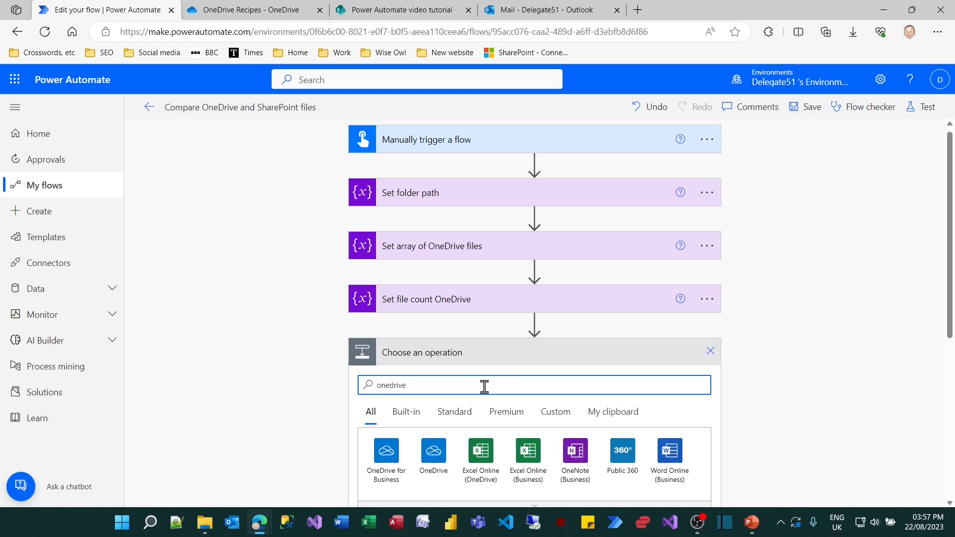
scroll(481, 388, down, 3)
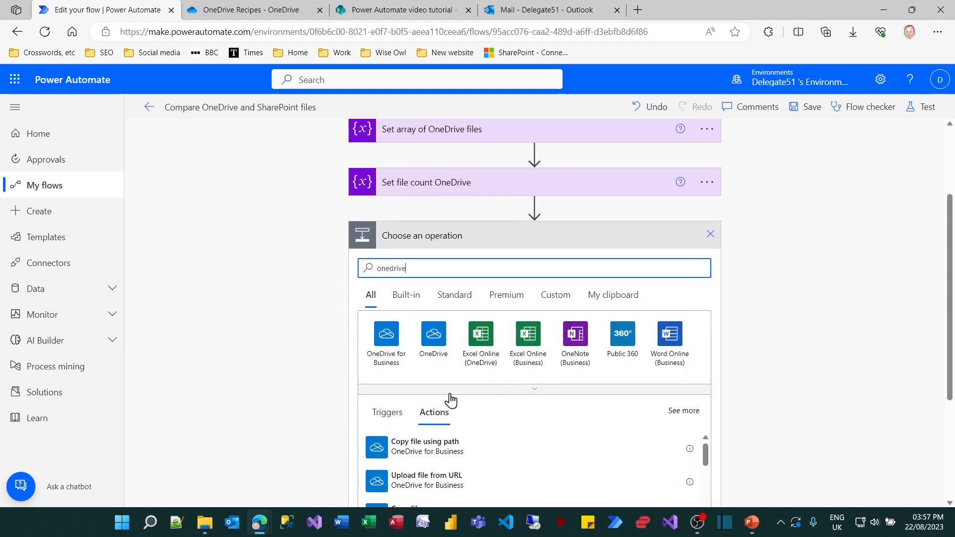
click(390, 351)
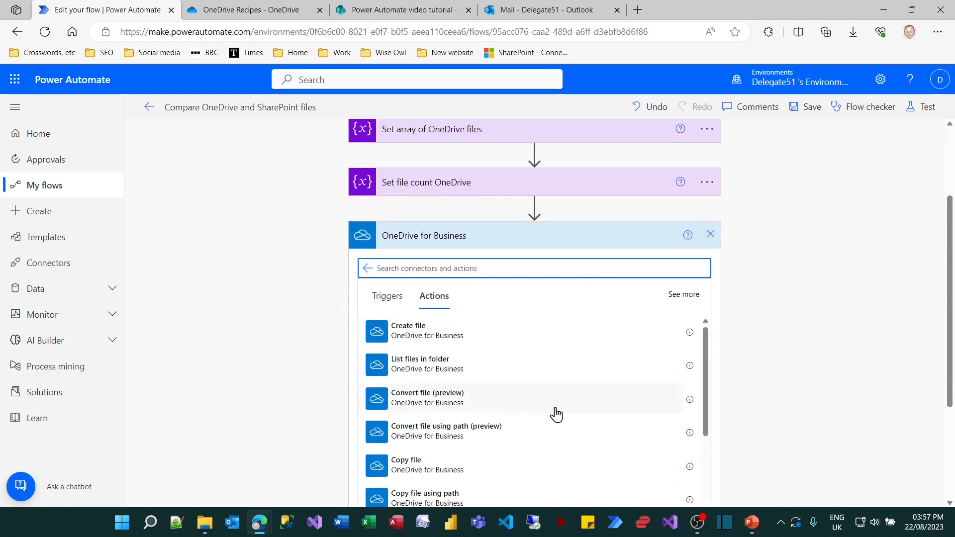
scroll(564, 414, down, 1)
scroll(565, 414, down, 6)
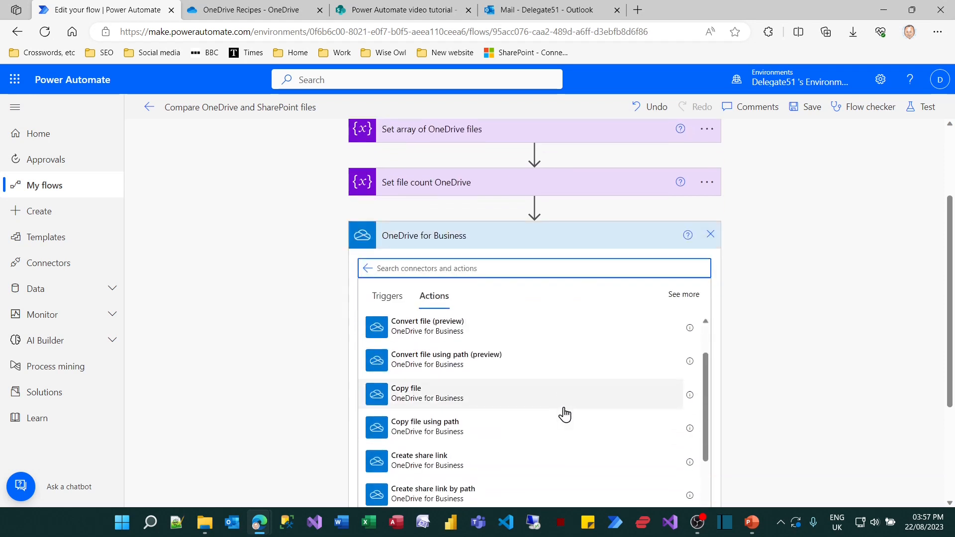
scroll(565, 414, down, 4)
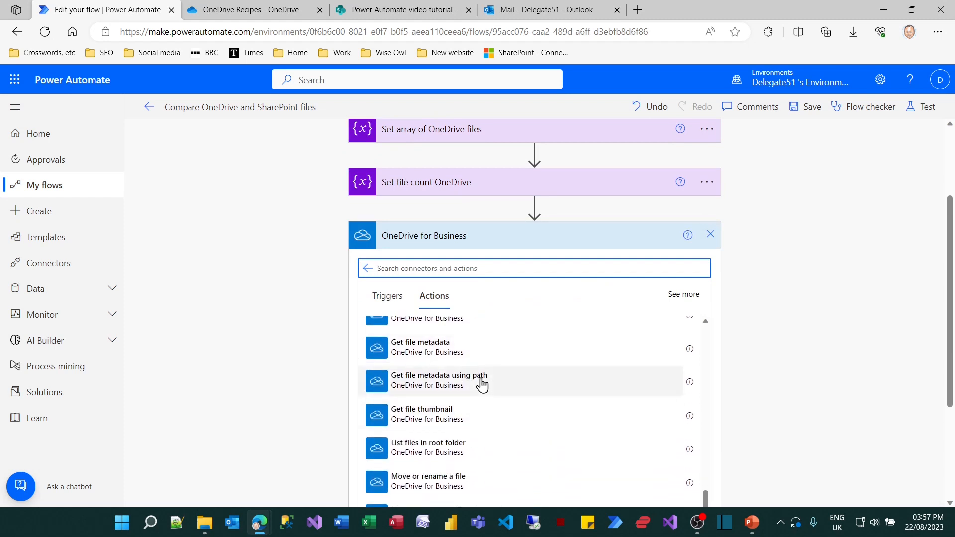
scroll(482, 385, up, 2)
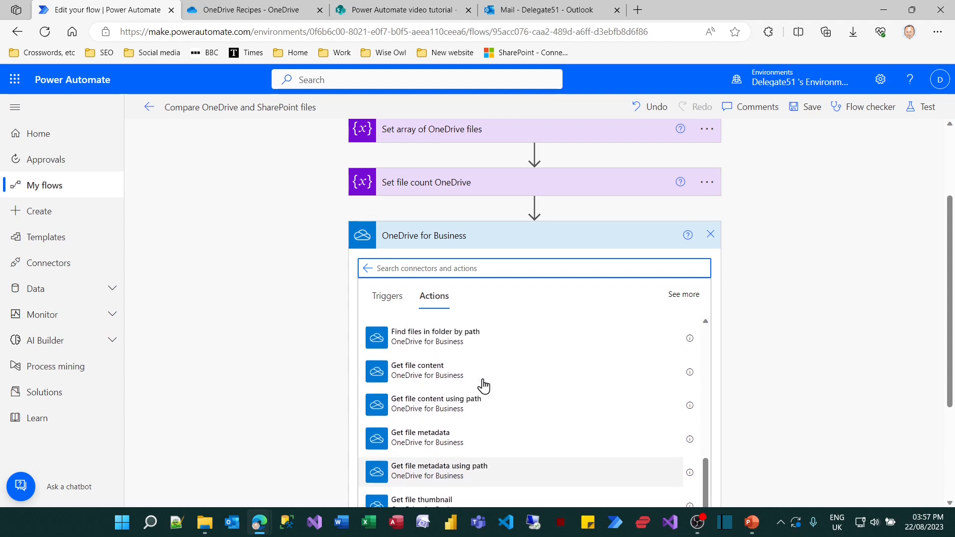
key(ctrl+2)
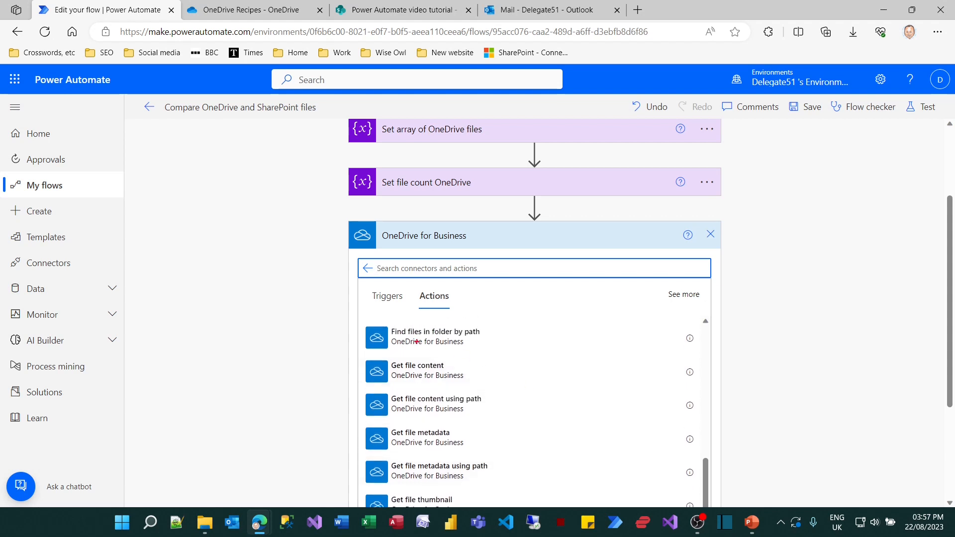
mouse_move(363, 319)
mouse_down()
mouse_move(376, 343)
mouse_move(502, 356)
mouse_up()
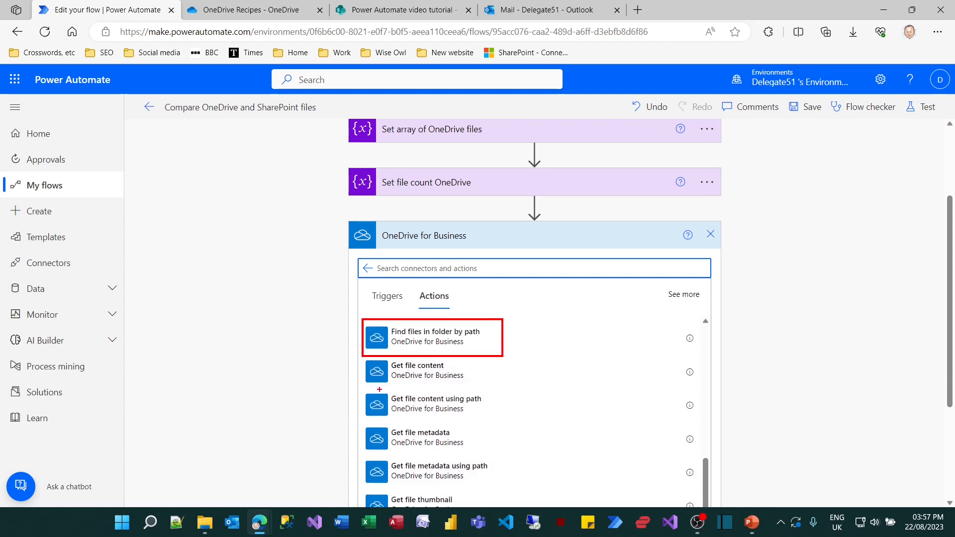
drag(359, 389, 495, 424)
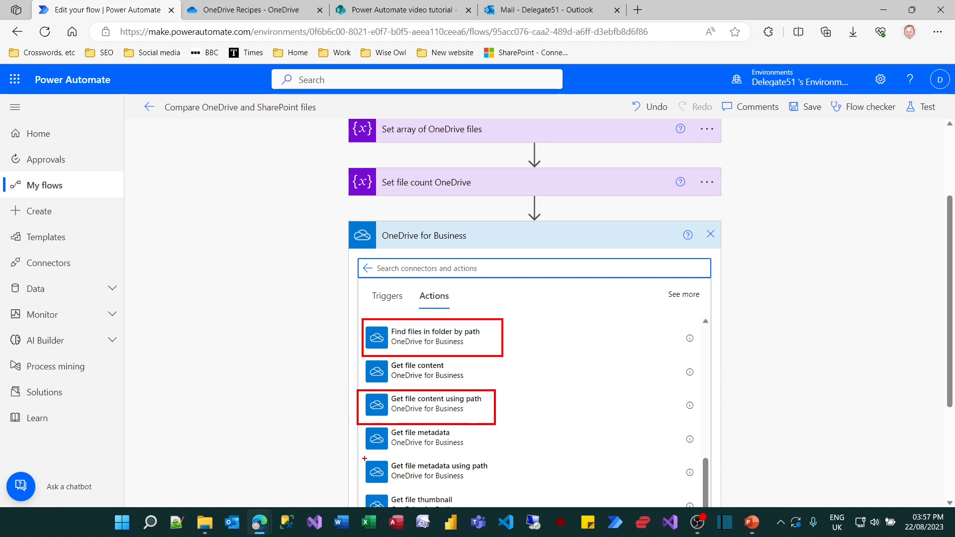
mouse_move(359, 457)
mouse_down()
mouse_move(458, 493)
mouse_move(495, 494)
mouse_up()
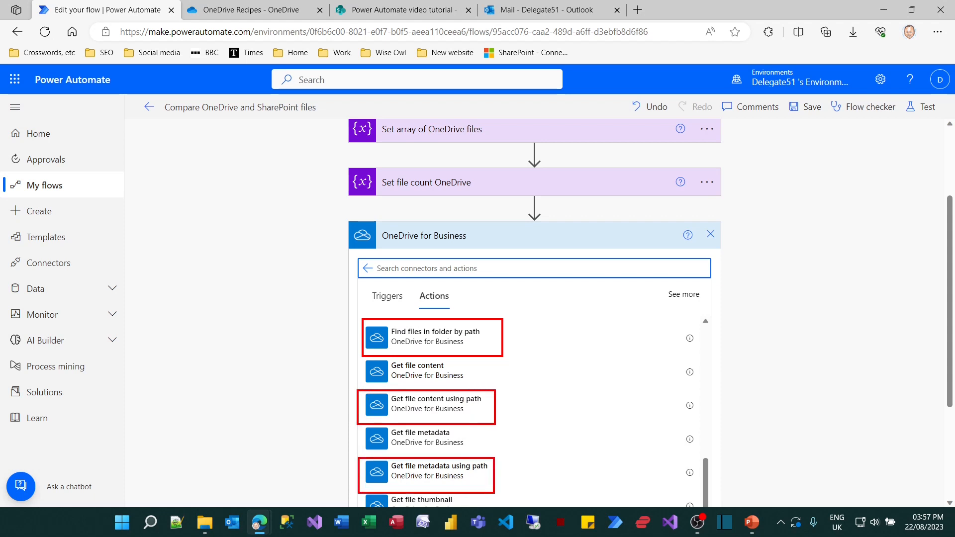
key(Escape)
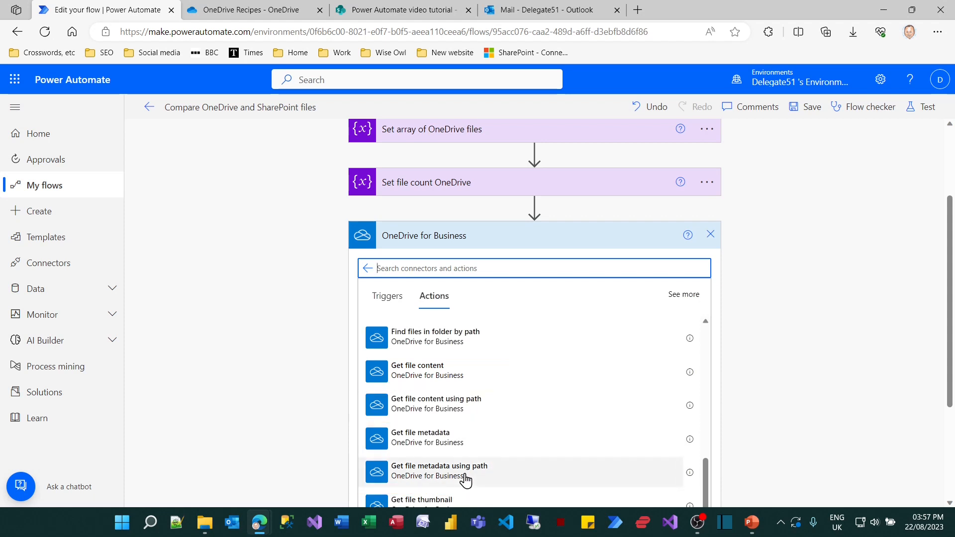
click(466, 476)
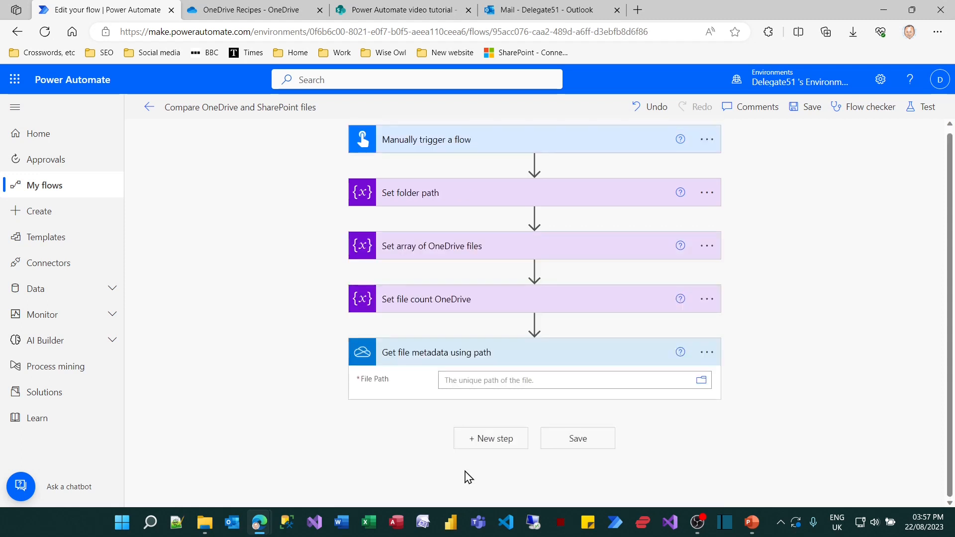
- Try entering OneDriveFolderPath as plain text for the file path of the Get file metadata using path action
click(594, 379)
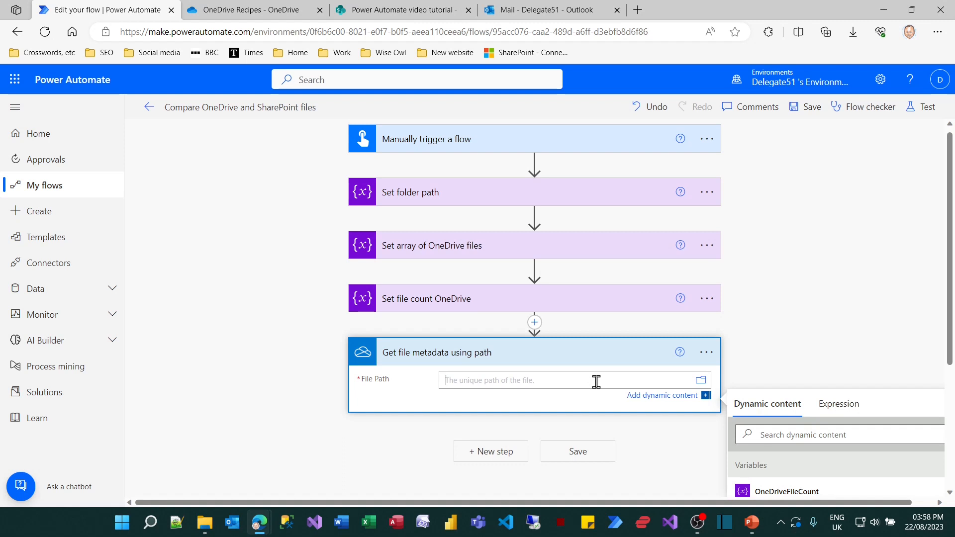
text(OneDriveFolderPath)
drag(531, 380, 431, 382)
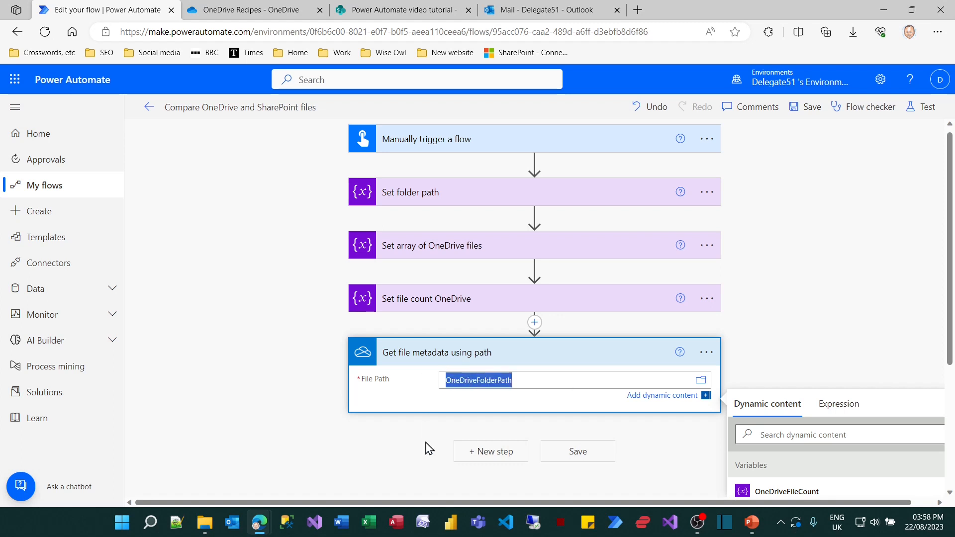
- Check the name of the recipes folder in OneDrive and return to the flow in Power Automate
click(244, 9)
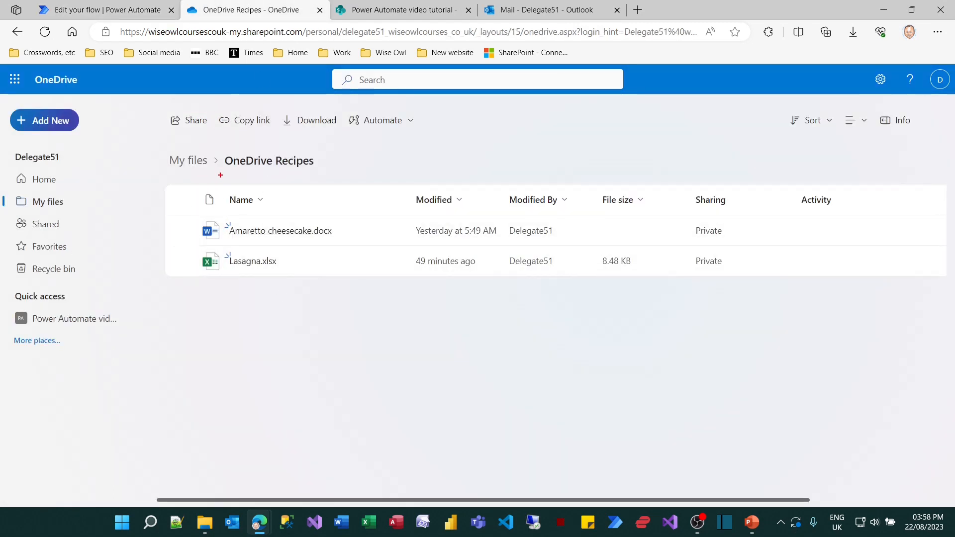
drag(215, 149, 326, 180)
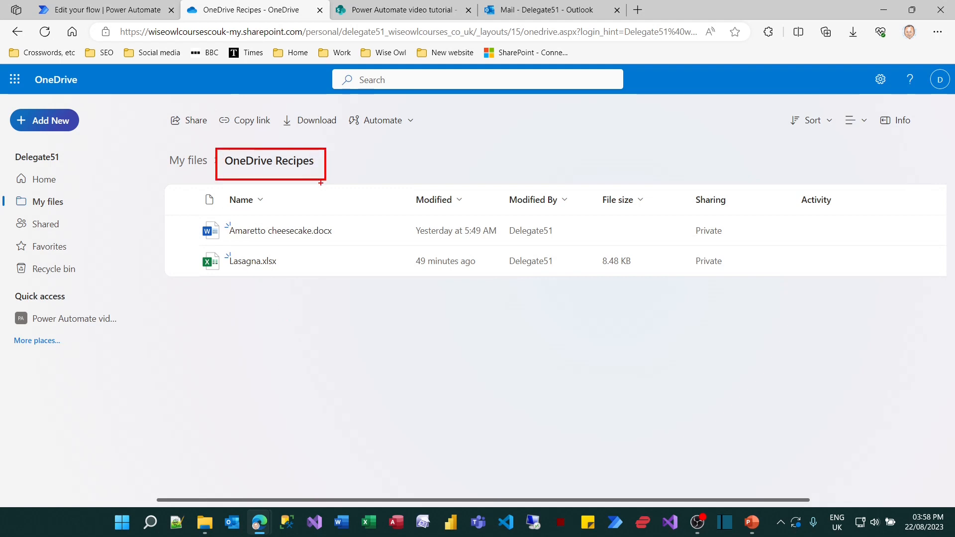
click(145, 14)
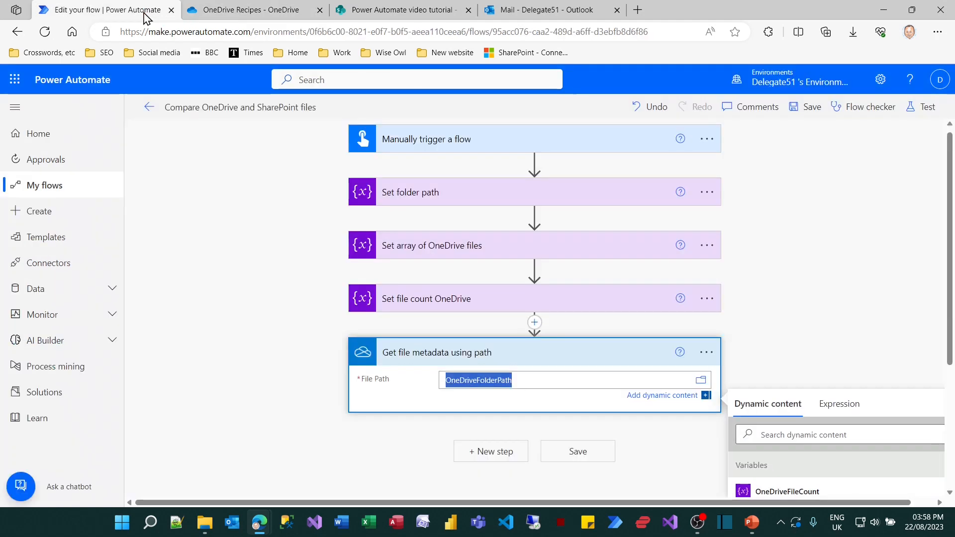
- Replace the plain-text file path of the Get file metadata using path action with the OneDriveFolderPath variable as dynamic content
key(Delete)
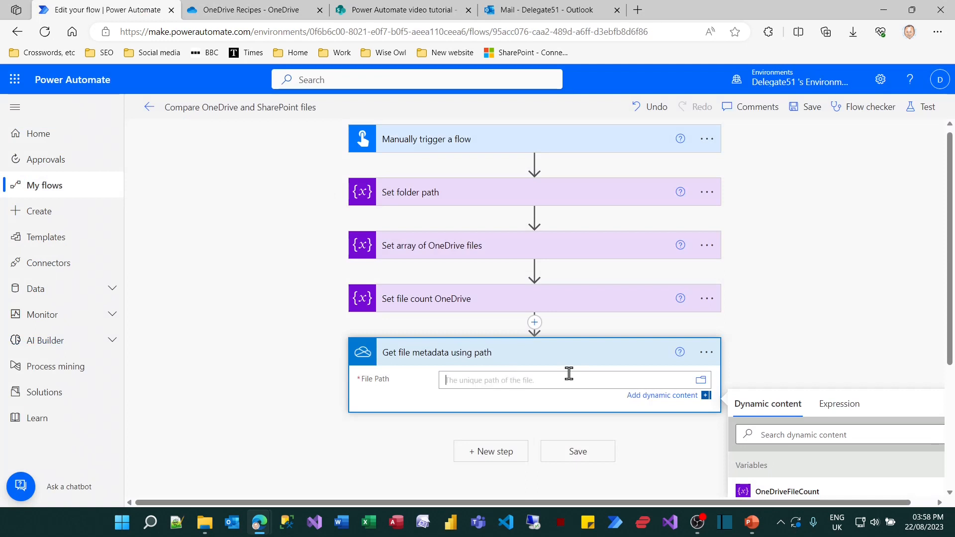
scroll(823, 348, down, 2)
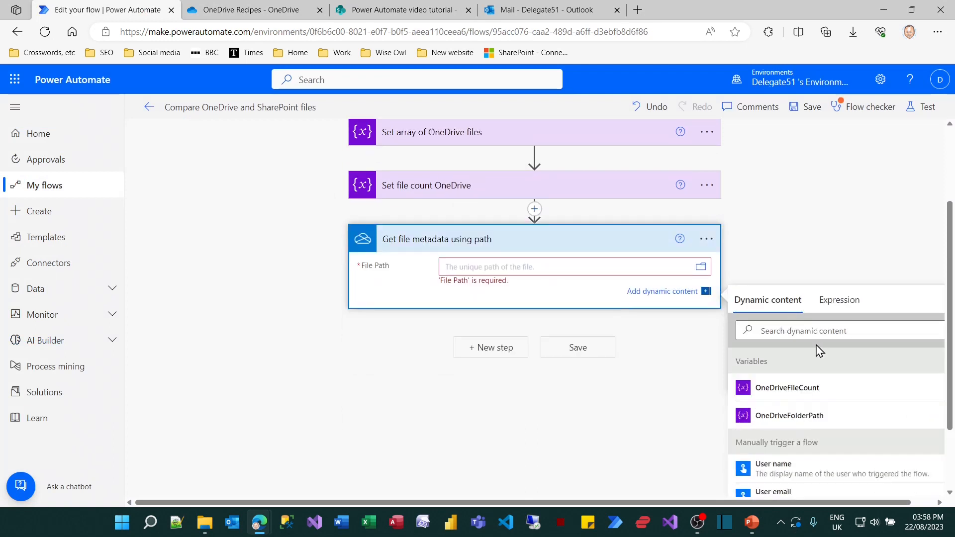
click(810, 425)
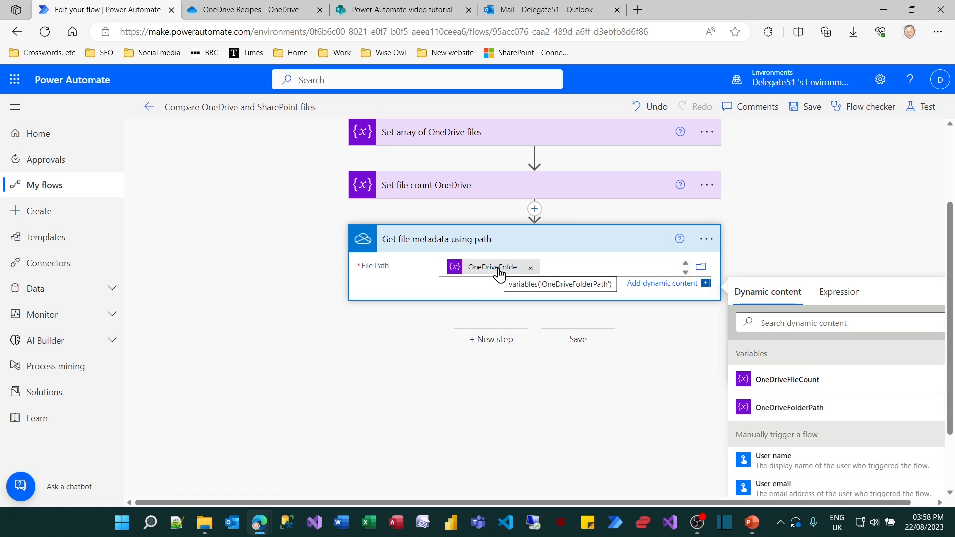
- Add the OneDrive for Business action "List files in folder" below the Get file metadata using path action
click(490, 340)
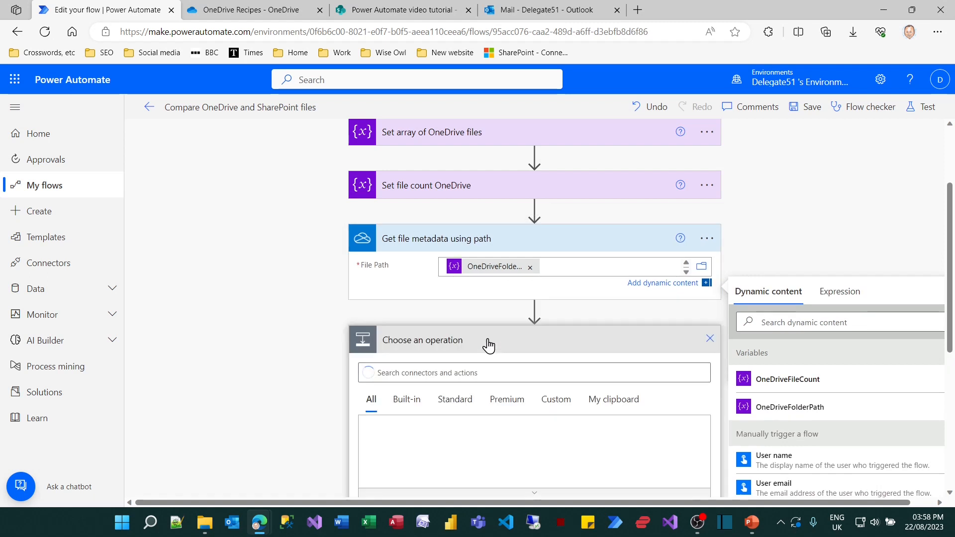
click(392, 326)
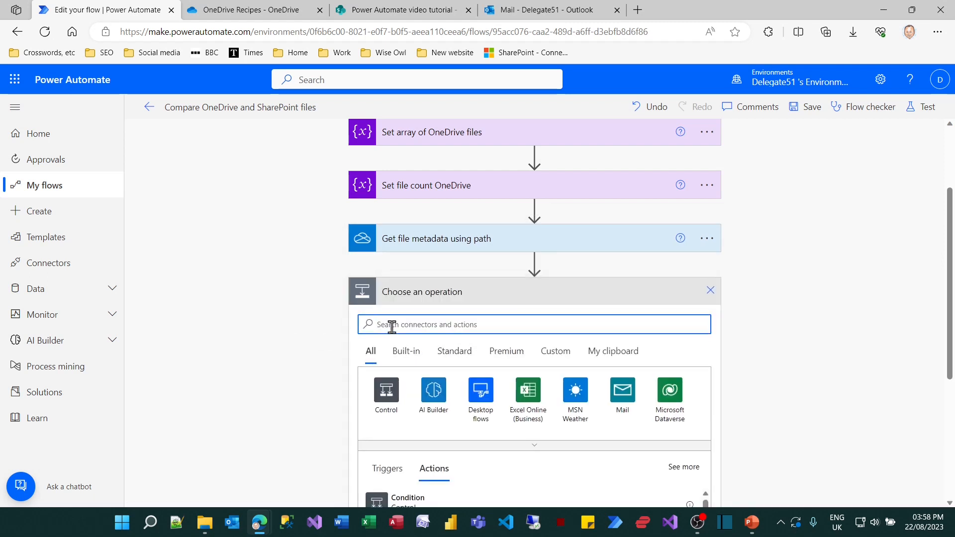
text(onedrive)
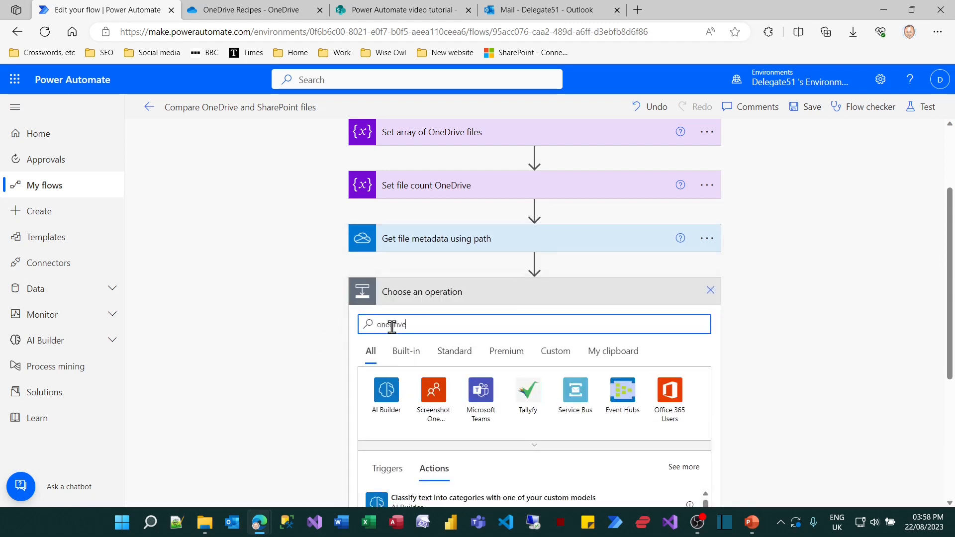
click(377, 400)
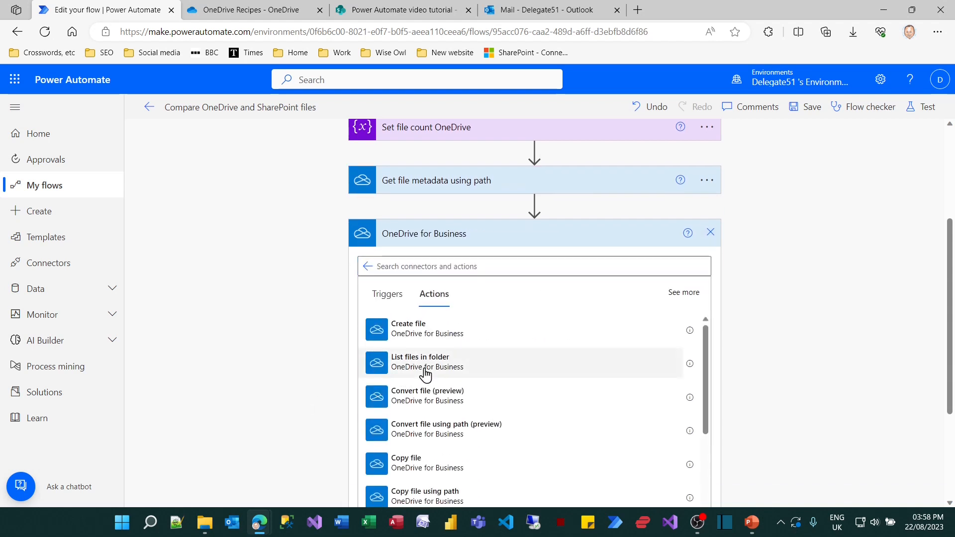
click(425, 370)
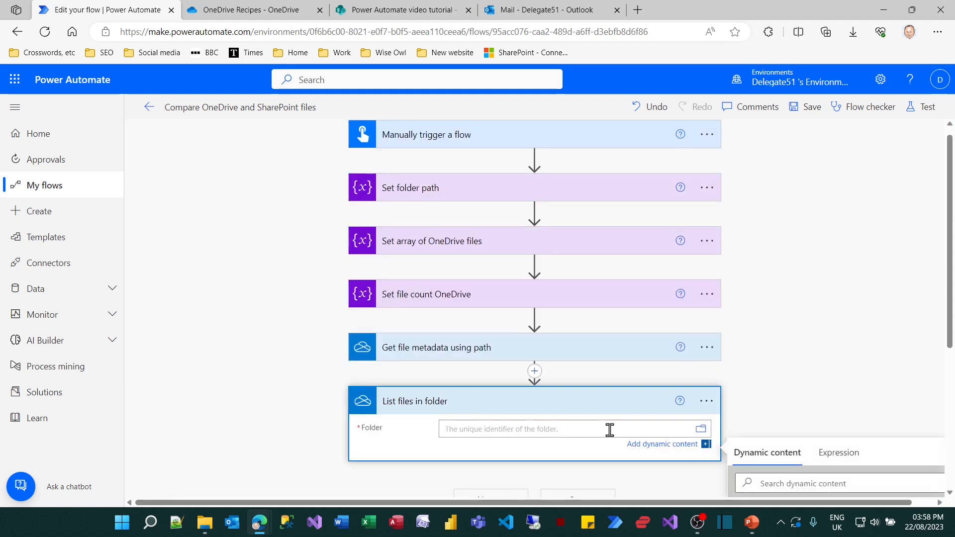
- Set the folder of the List files in folder action to the Id from Get file metadata using path
scroll(610, 430, down, 4)
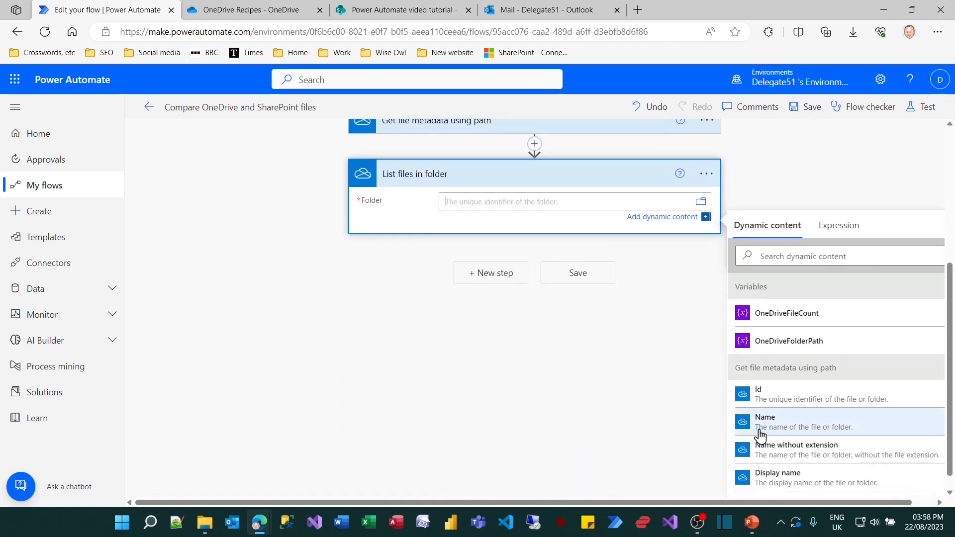
click(801, 401)
scroll(531, 407, up, 1)
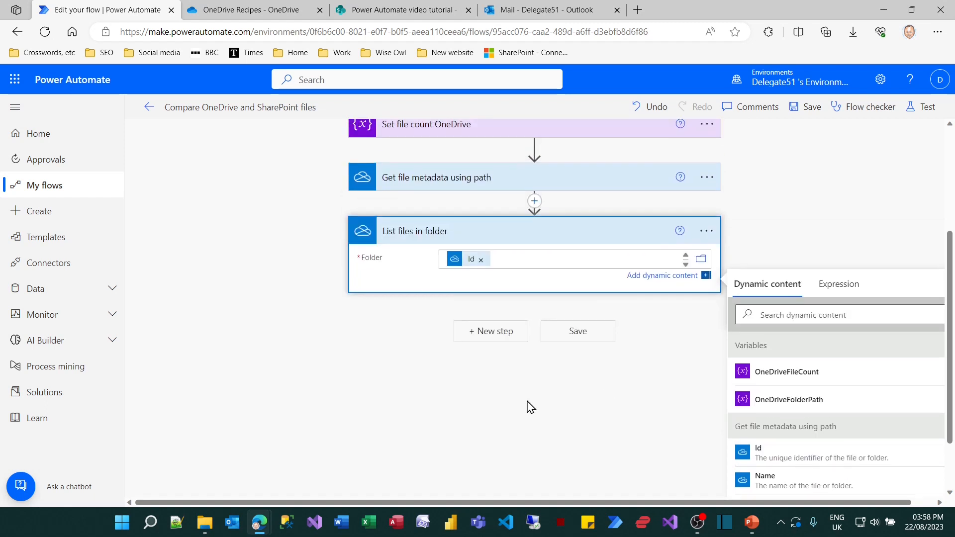
scroll(519, 427, up, 1)
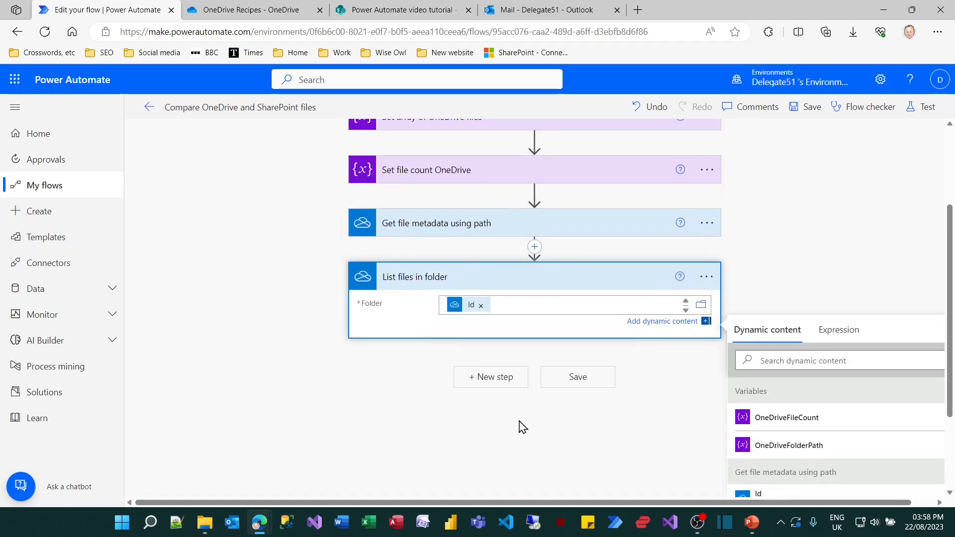
- Save the flow and run it as a manual test
click(927, 109)
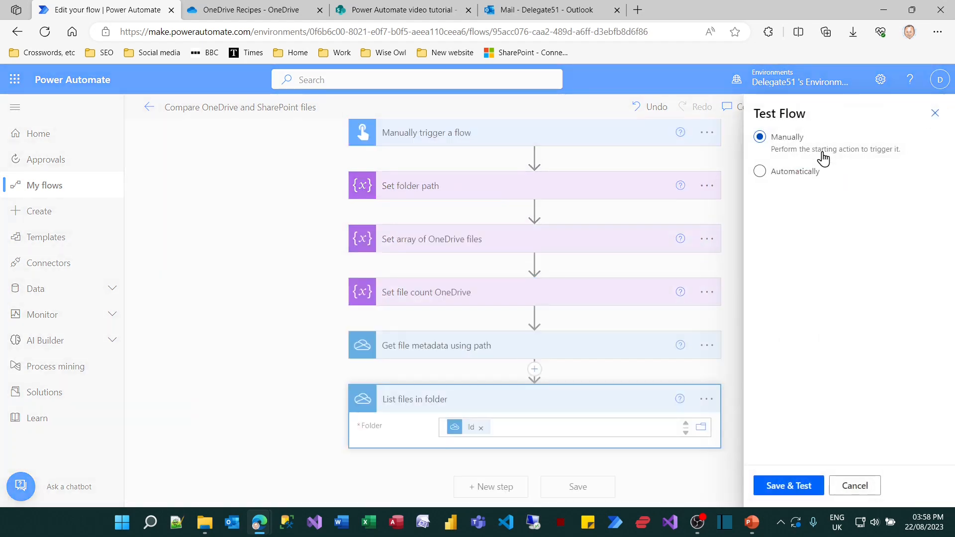
click(786, 489)
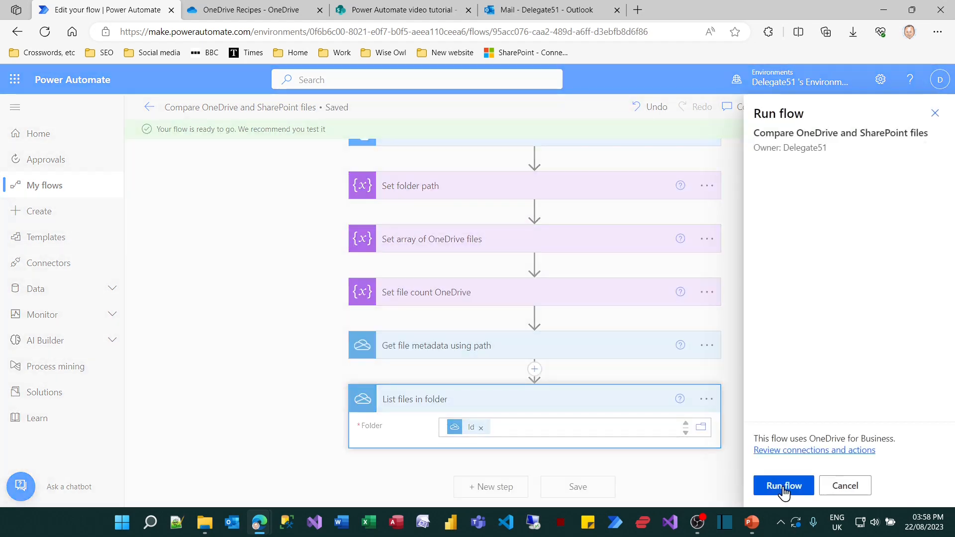
click(785, 490)
click(779, 486)
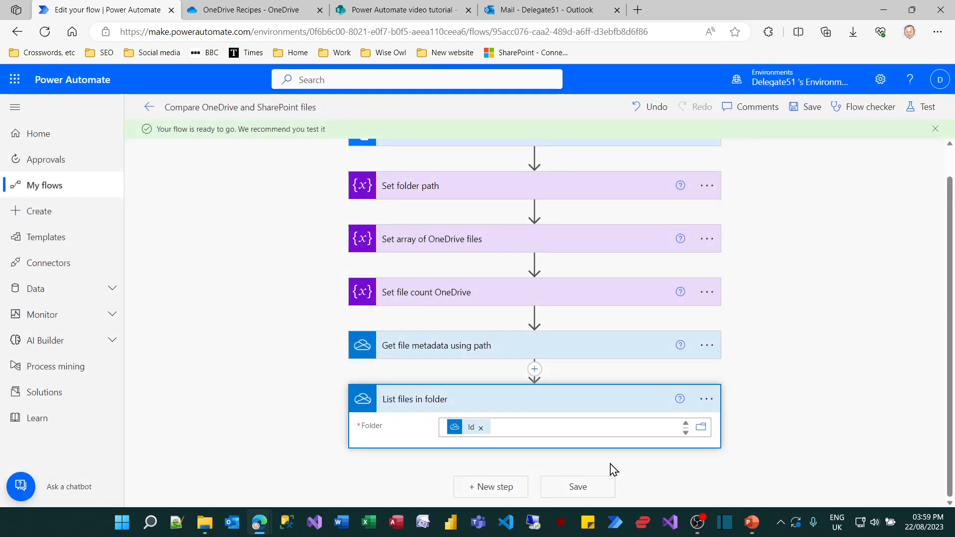
- Examine the individual file entries in the raw outputs of the List files in folder action
scroll(218, 393, down, 1)
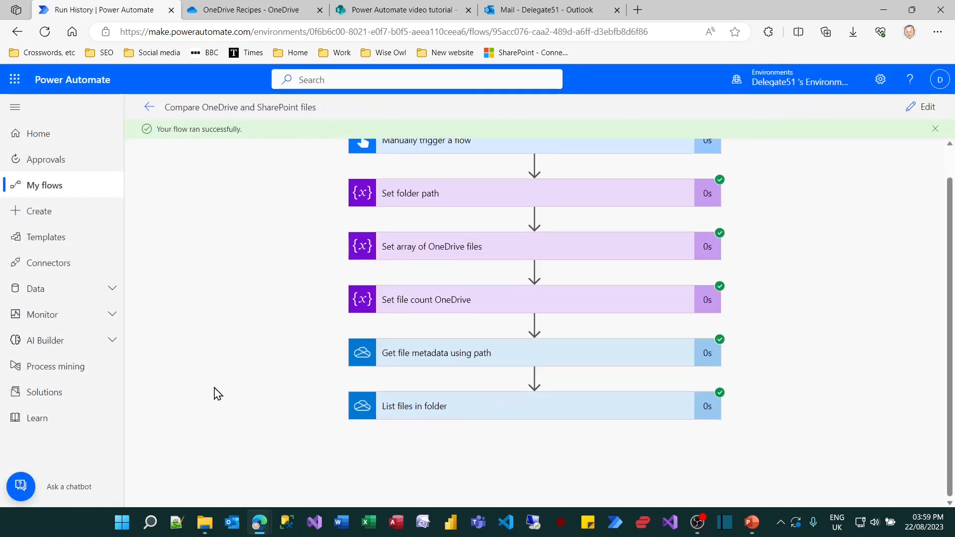
click(437, 413)
scroll(269, 395, down, 1)
scroll(269, 396, down, 5)
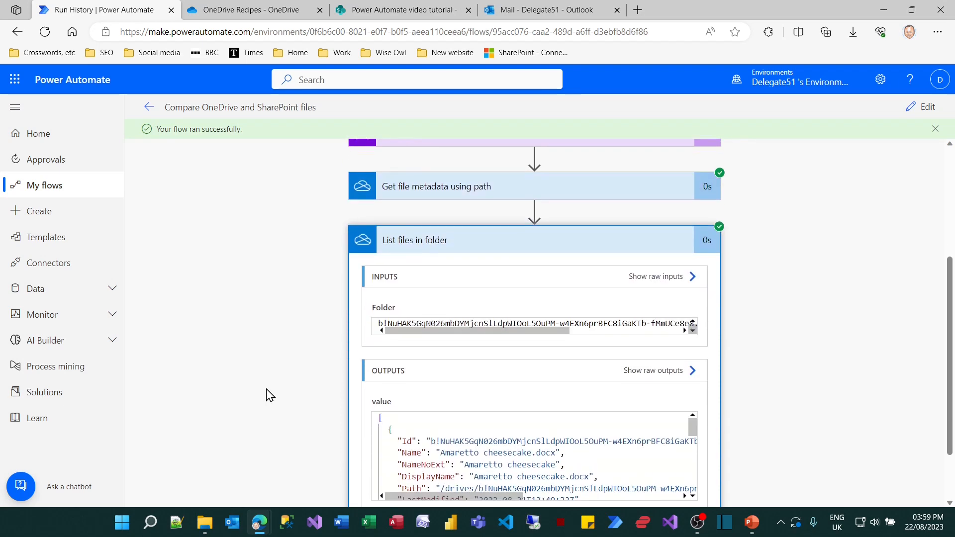
click(669, 293)
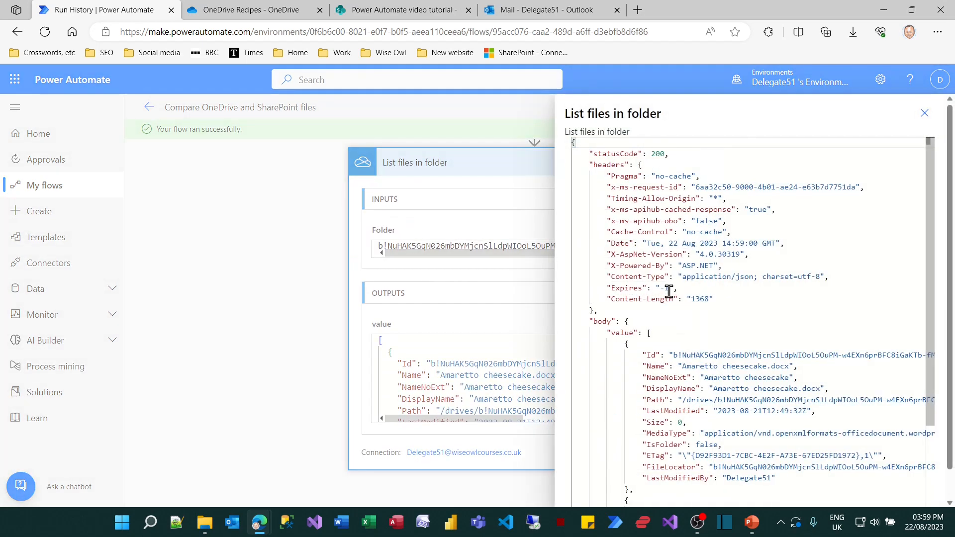
scroll(806, 284, down, 3)
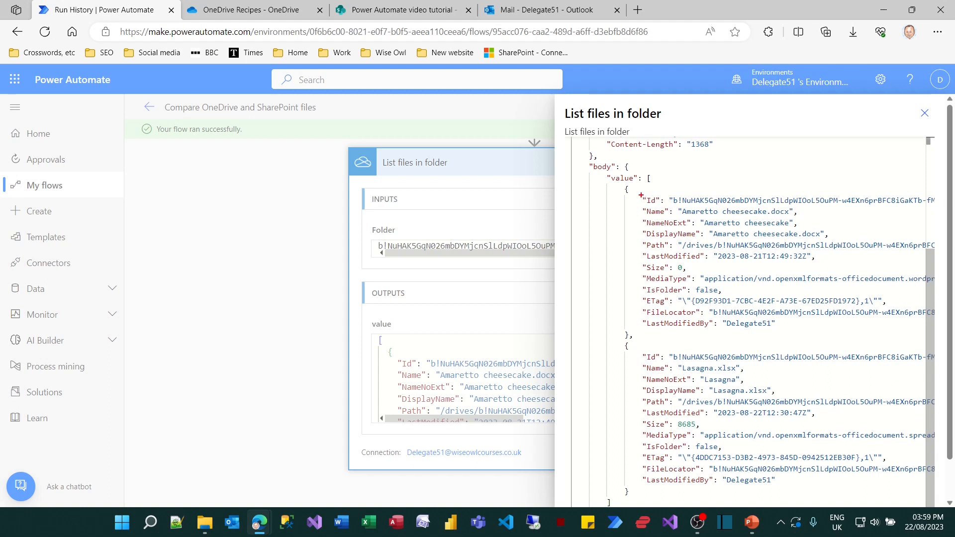
mouse_move(634, 189)
mouse_down()
mouse_move(650, 216)
mouse_move(843, 337)
mouse_up()
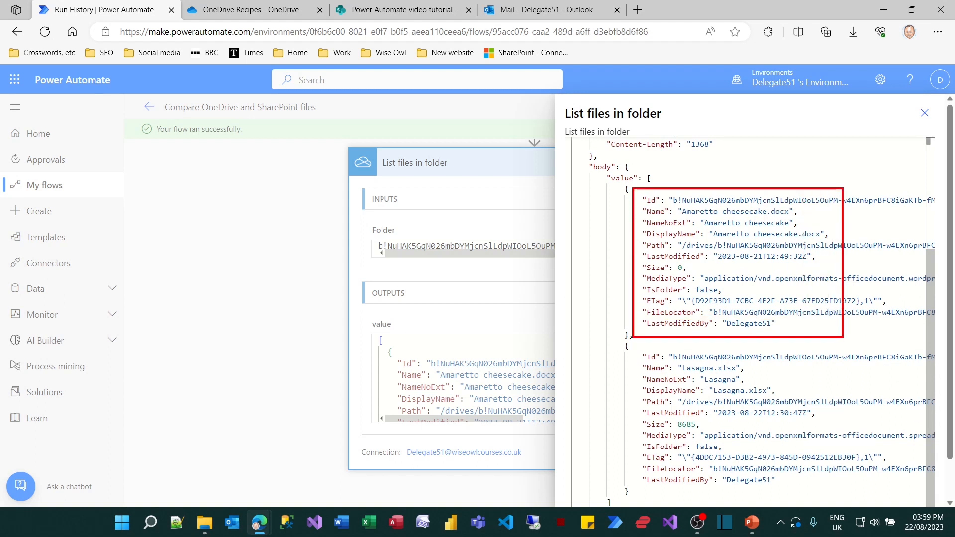
drag(640, 348, 854, 492)
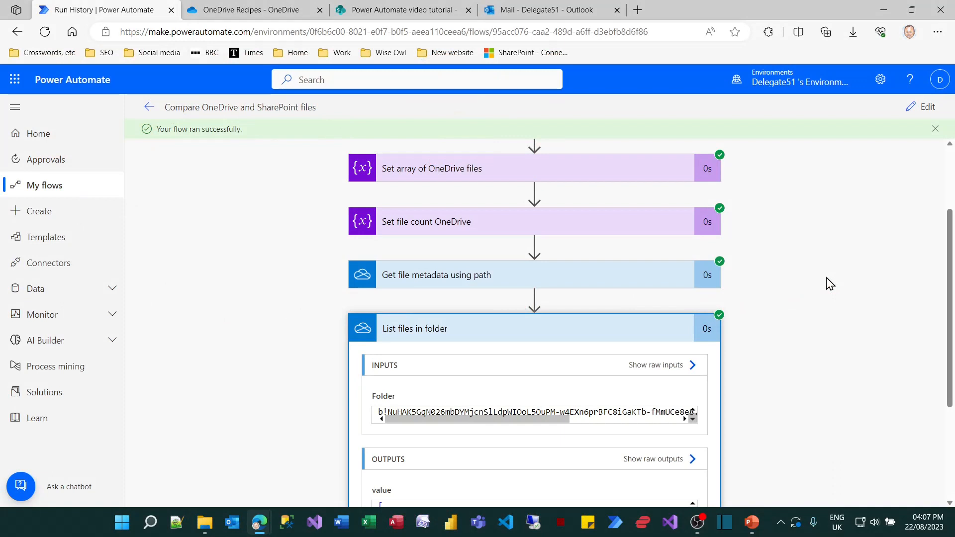
- Reopen the raw outputs of List files in folder and examine the status code and headers
scroll(830, 284, up, 1)
scroll(830, 284, down, 1)
scroll(609, 329, down, 1)
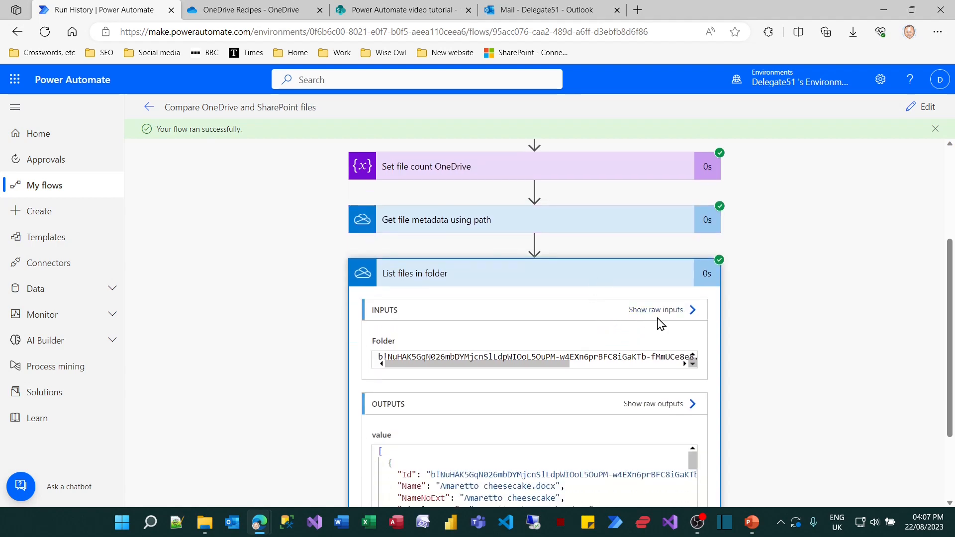
click(665, 404)
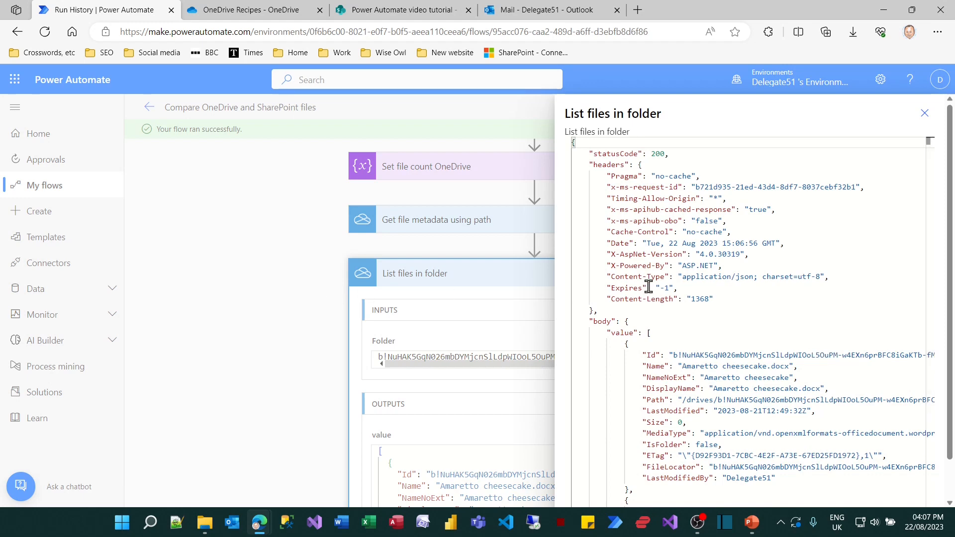
scroll(724, 283, down, 2)
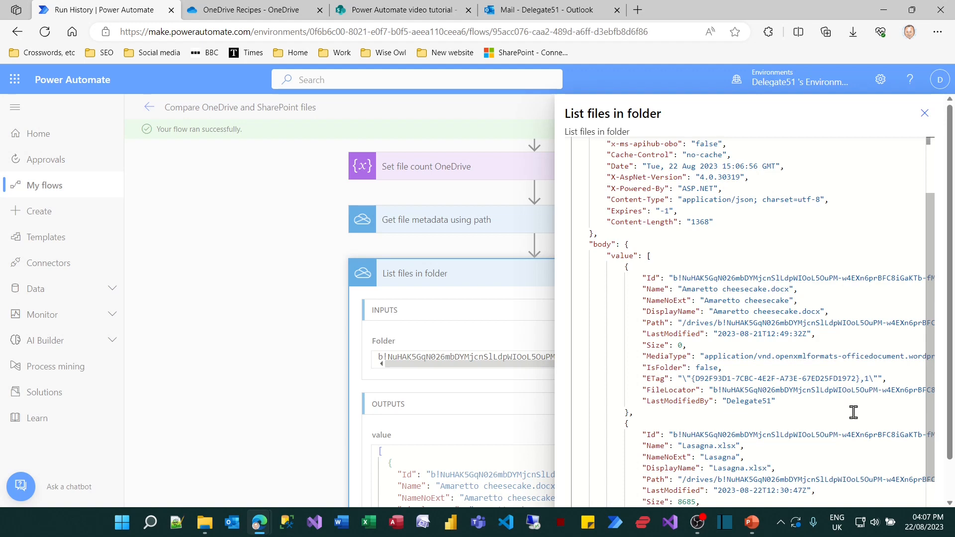
scroll(854, 412, up, 2)
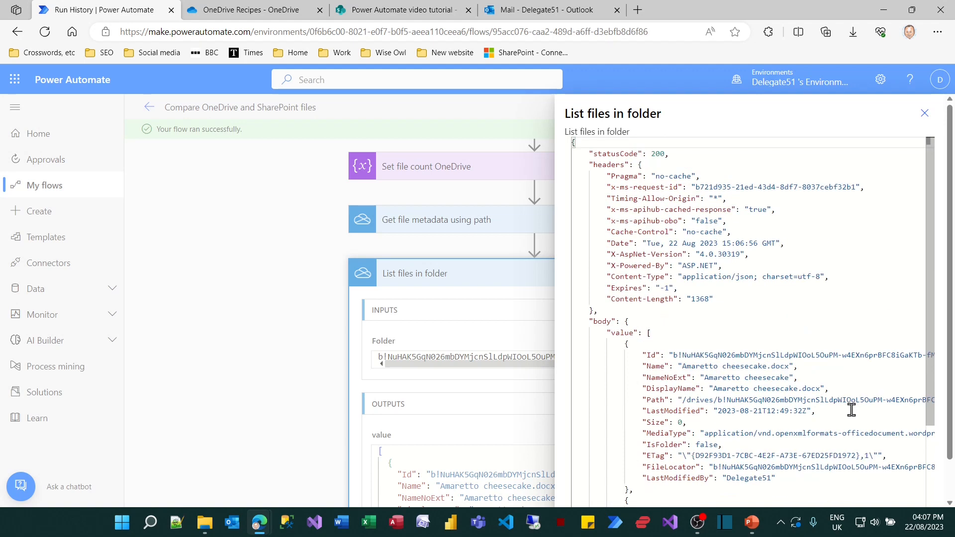
drag(580, 144, 855, 317)
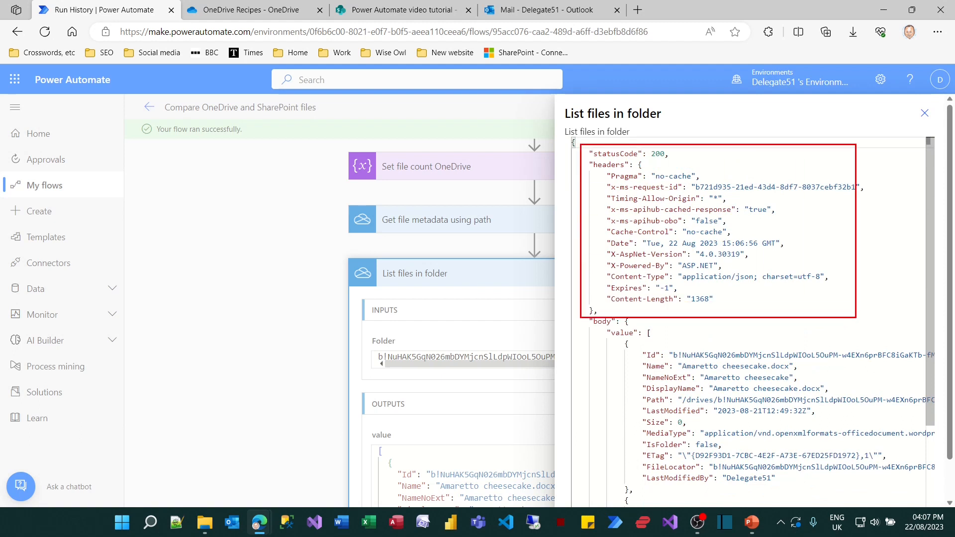
key(Escape)
- Examine the body, its value array and the Id property of the first file in the raw outputs
scroll(865, 329, down, 3)
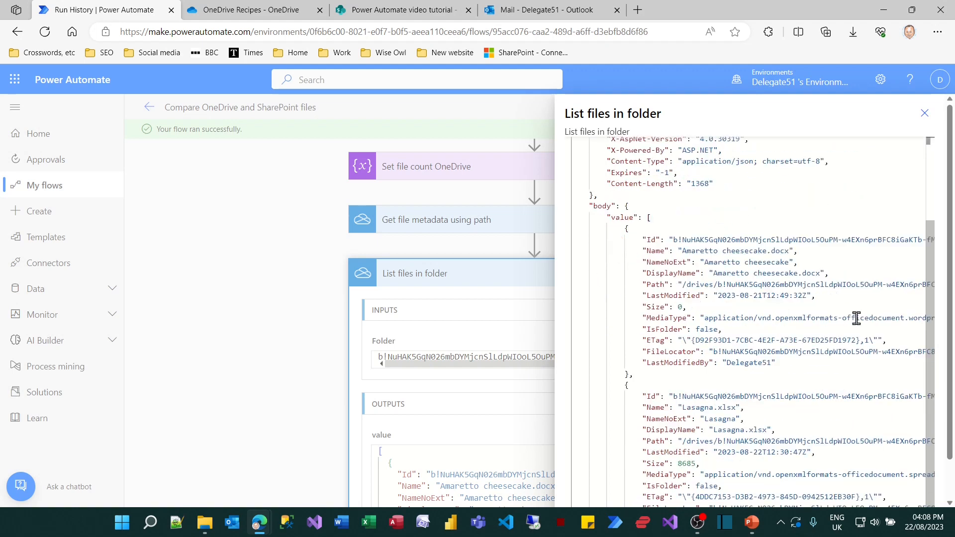
key(ctrl+2)
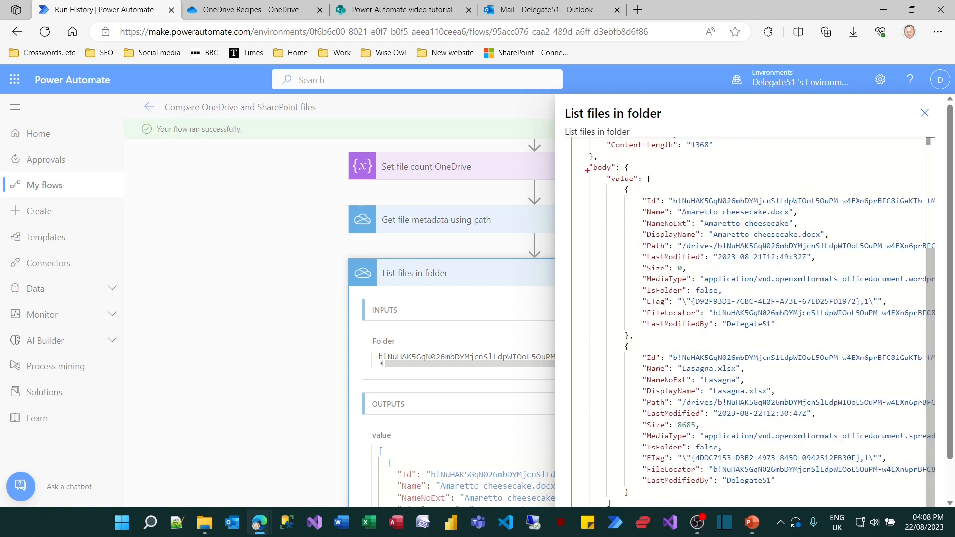
drag(581, 160, 639, 175)
key(Escape)
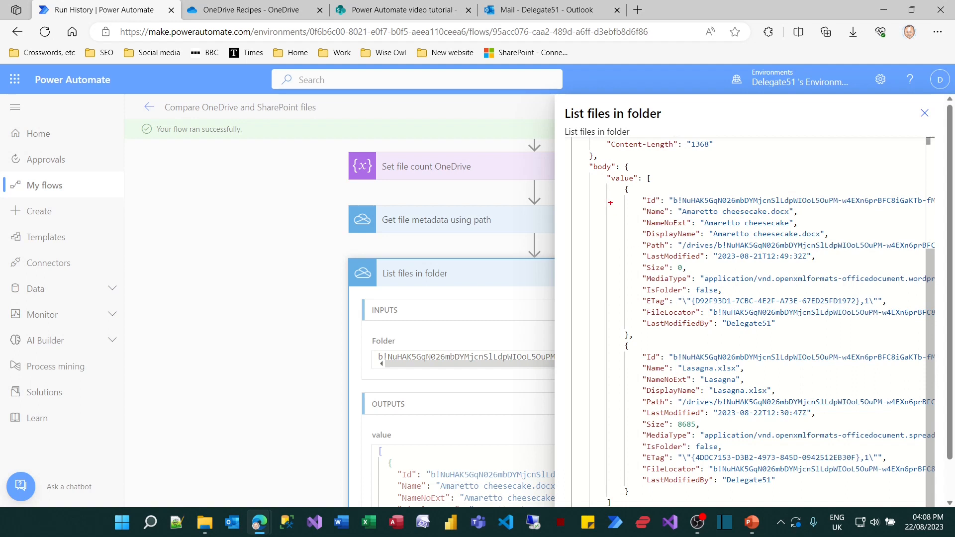
drag(603, 167, 652, 188)
key(Escape)
key(ctrl+2)
drag(637, 202, 677, 219)
key(Escape)
- Close the raw outputs and return the flow to edit mode
click(925, 113)
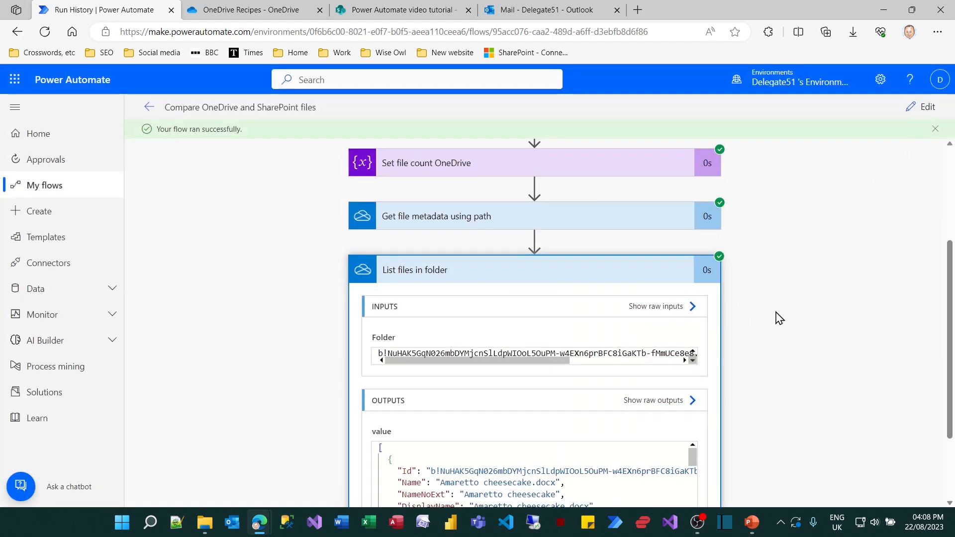
scroll(776, 317, down, 1)
click(930, 108)
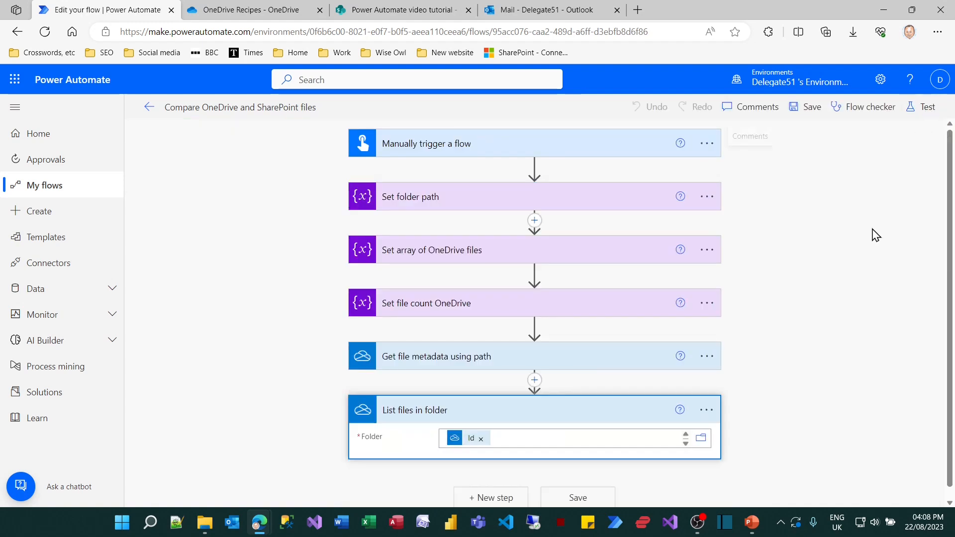
click(514, 488)
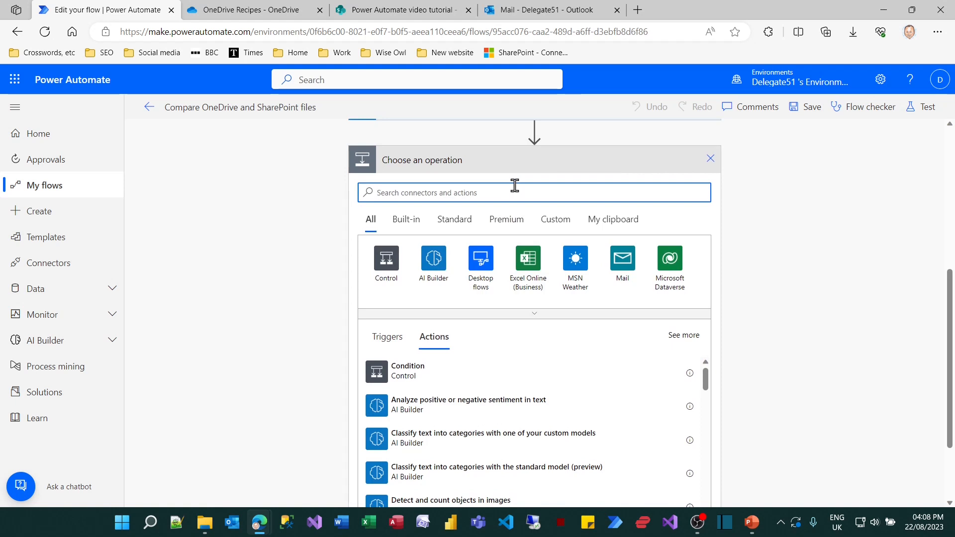
text(set)
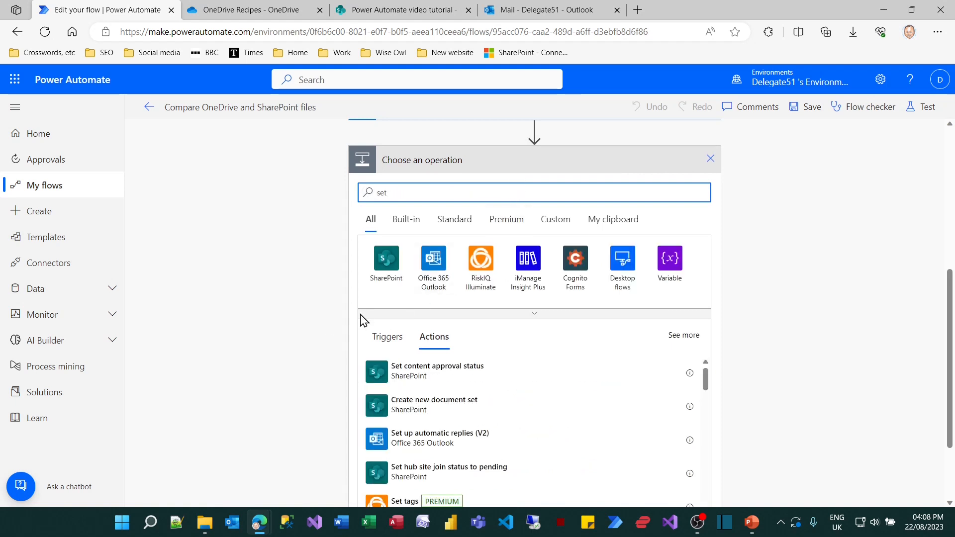
click(669, 261)
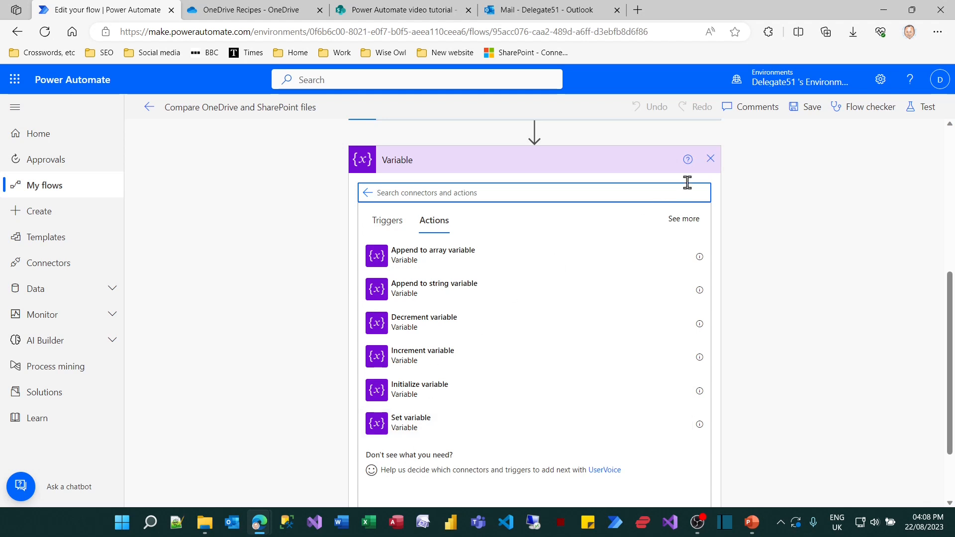
click(710, 158)
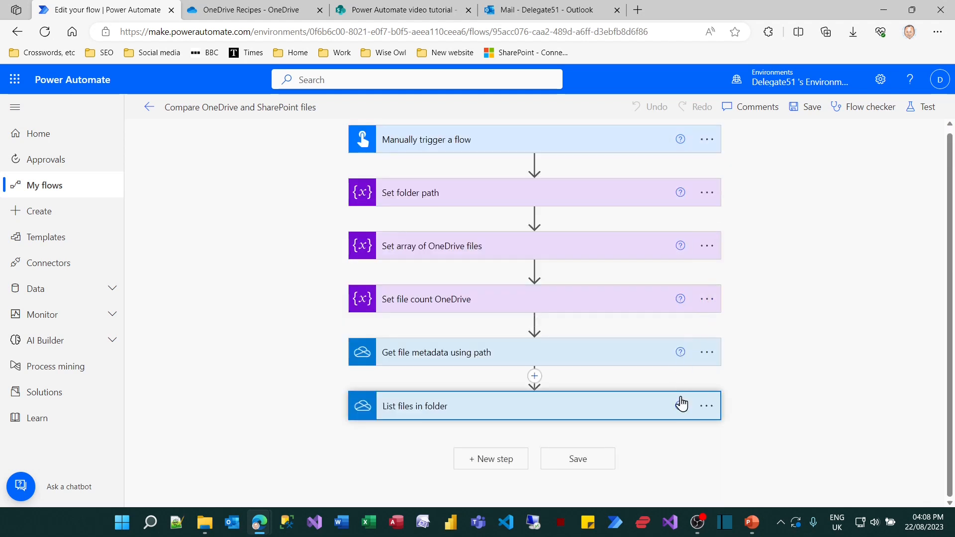
- Add the Data Operation action "Select" below the List files in folder action and look through its available dynamic content
click(504, 461)
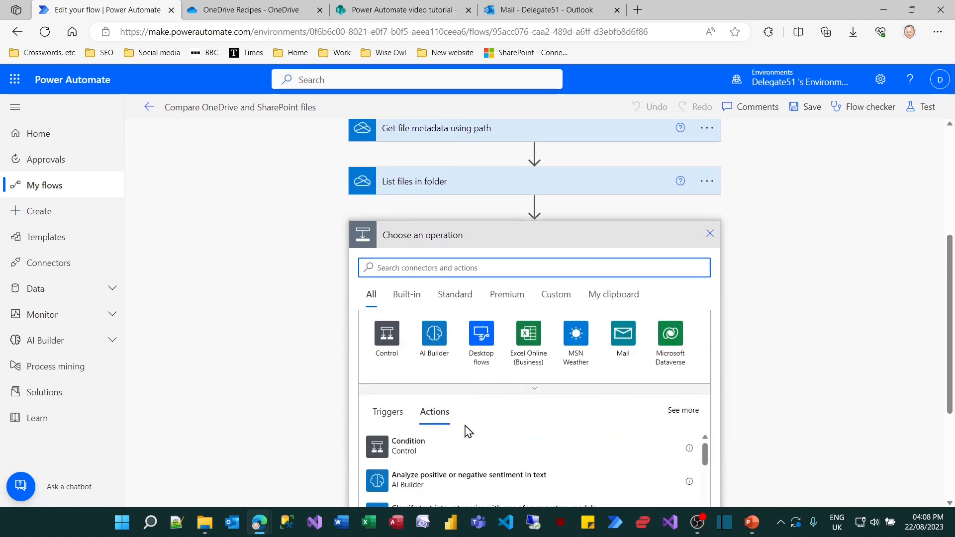
text(select)
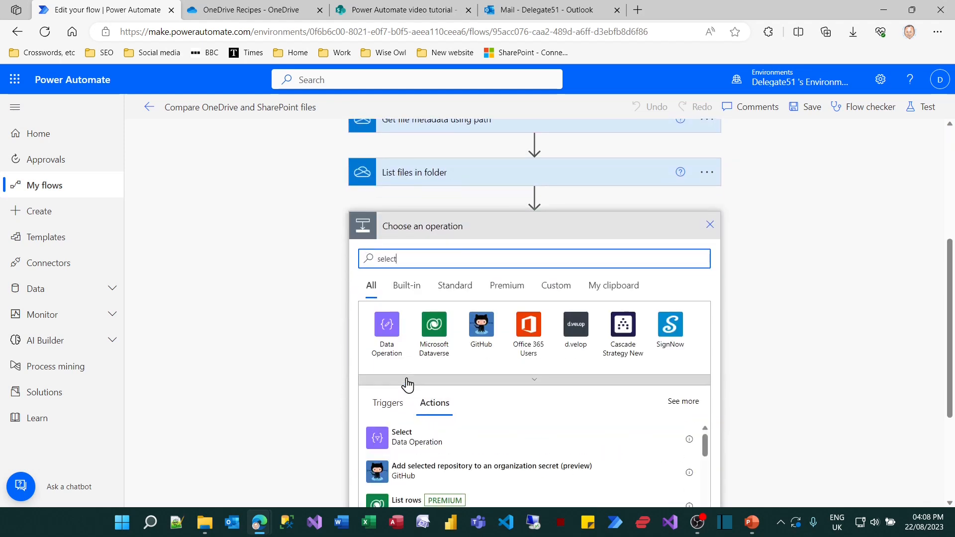
click(397, 440)
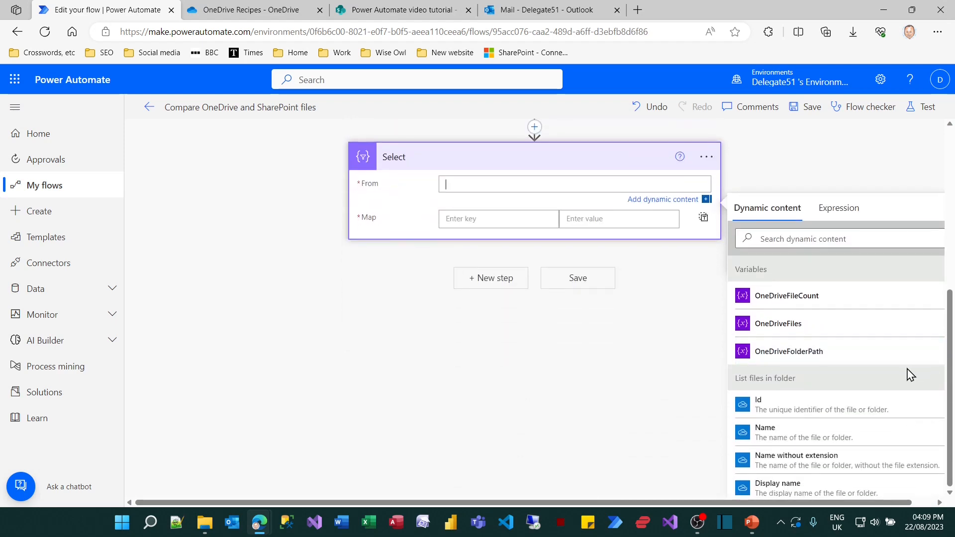
scroll(905, 375, up, 3)
scroll(906, 375, down, 3)
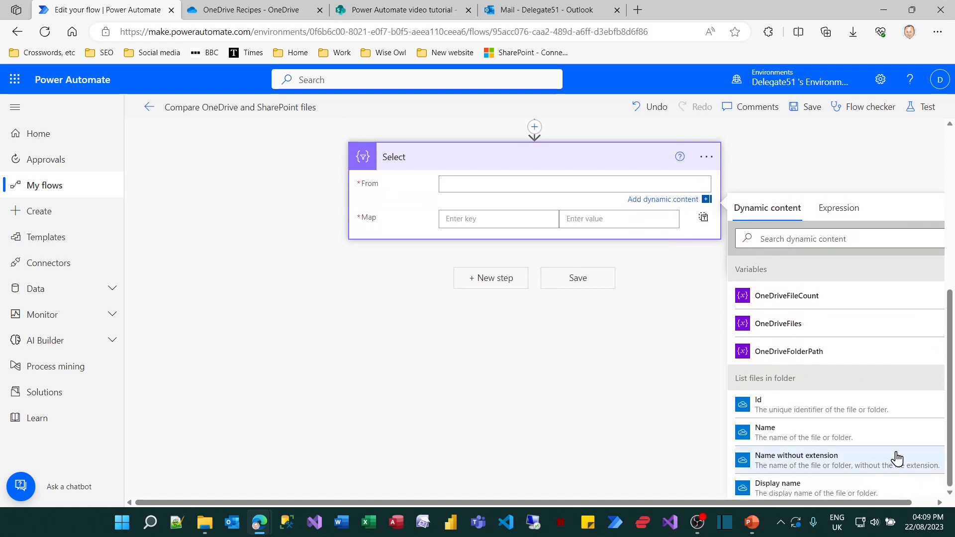
- Set the Select action's From input to the value collection from List files in folder
scroll(898, 455, down, 4)
scroll(906, 454, down, 6)
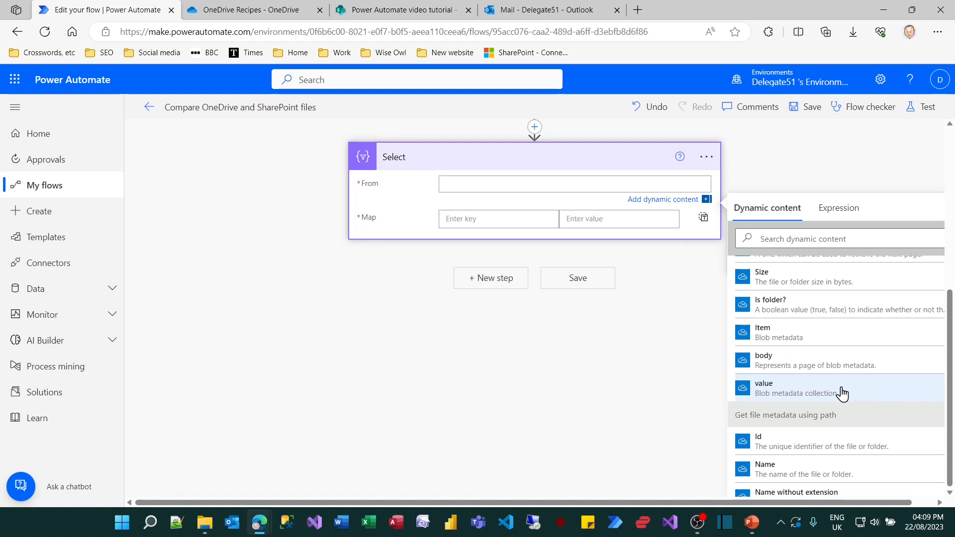
click(843, 391)
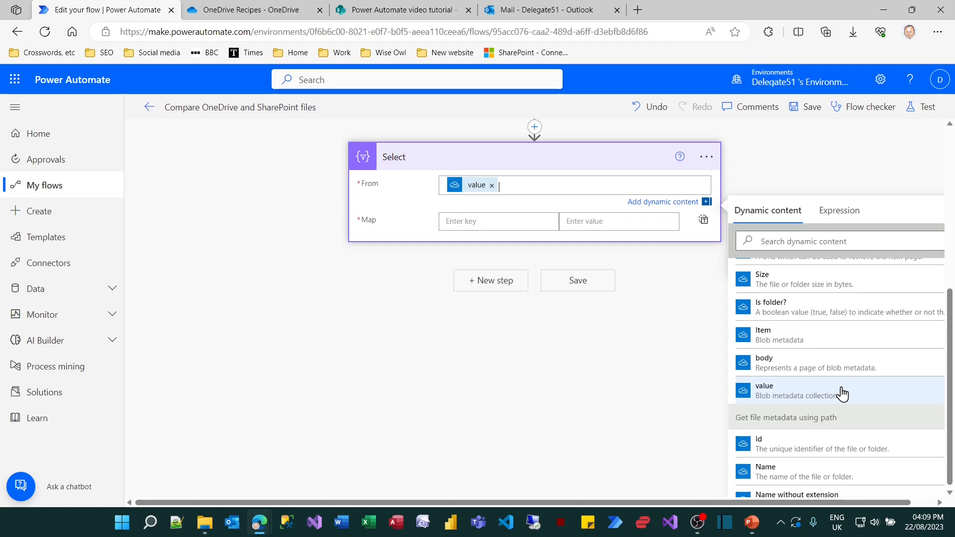
- Switch the Select action's Map to text mode and map it to the Name property from List files in folder
click(512, 223)
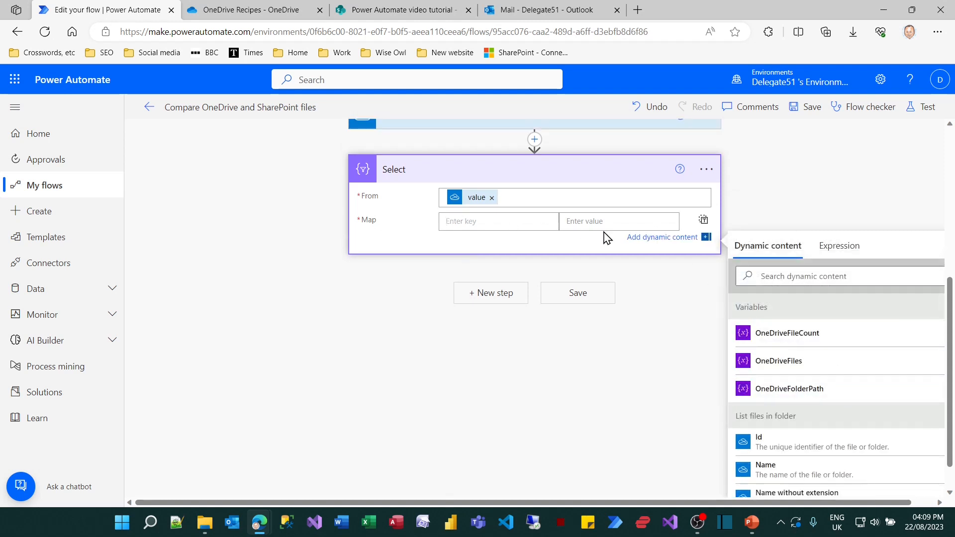
click(704, 220)
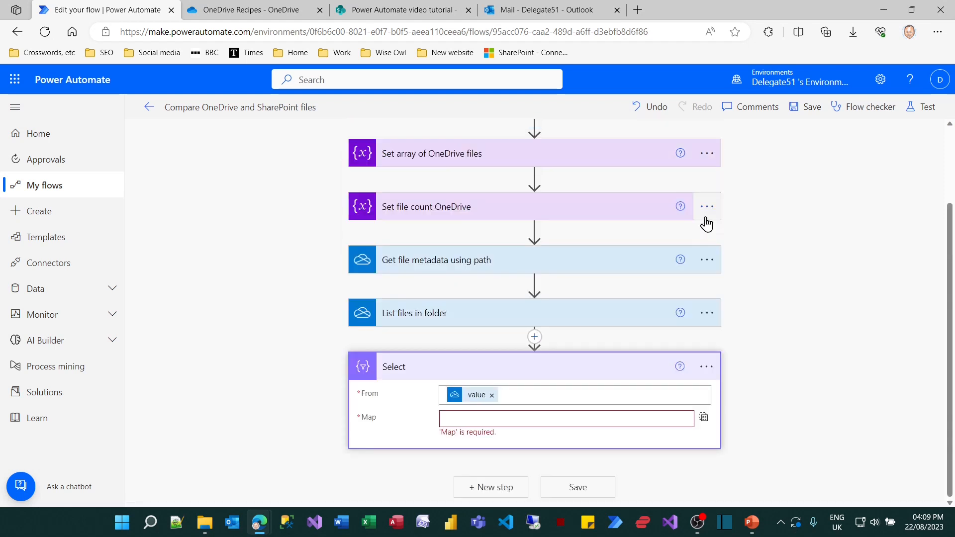
click(551, 419)
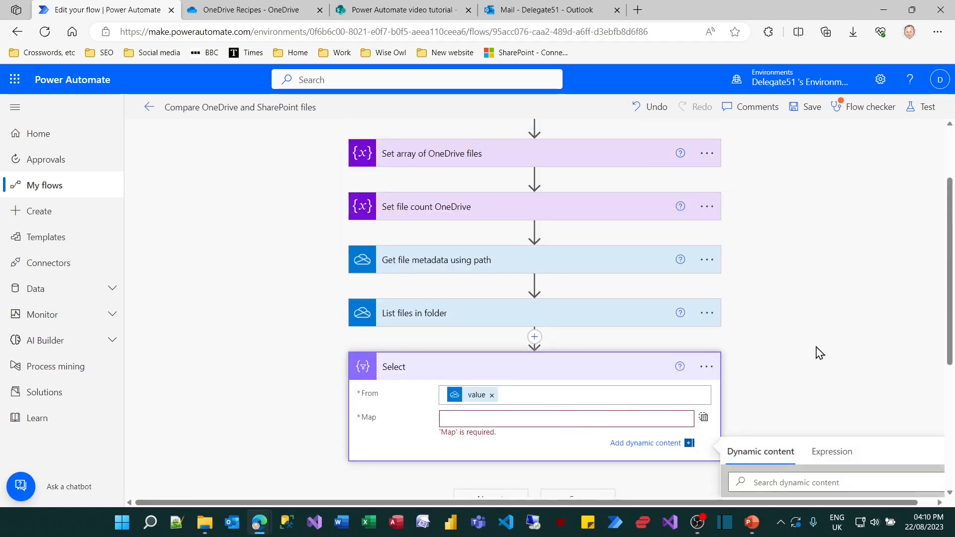
scroll(822, 350, down, 2)
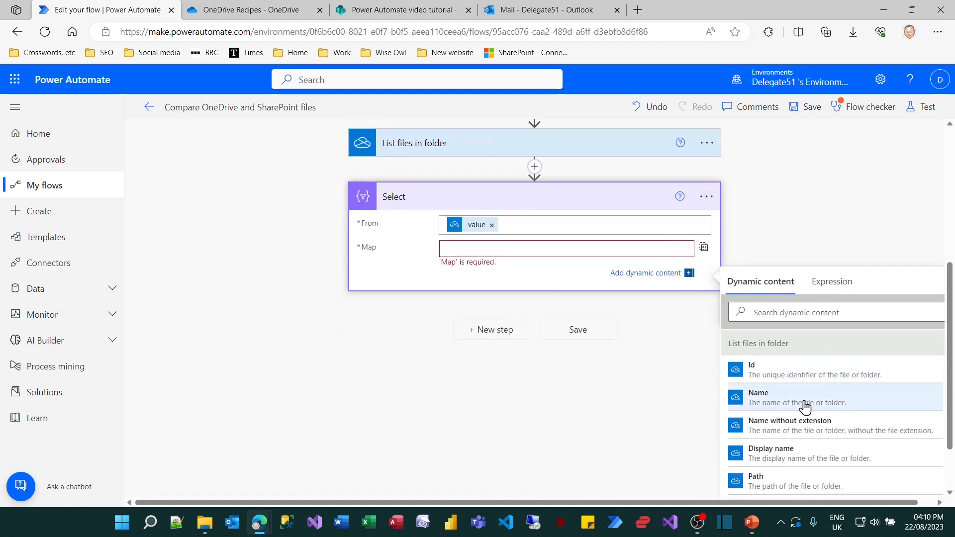
click(798, 404)
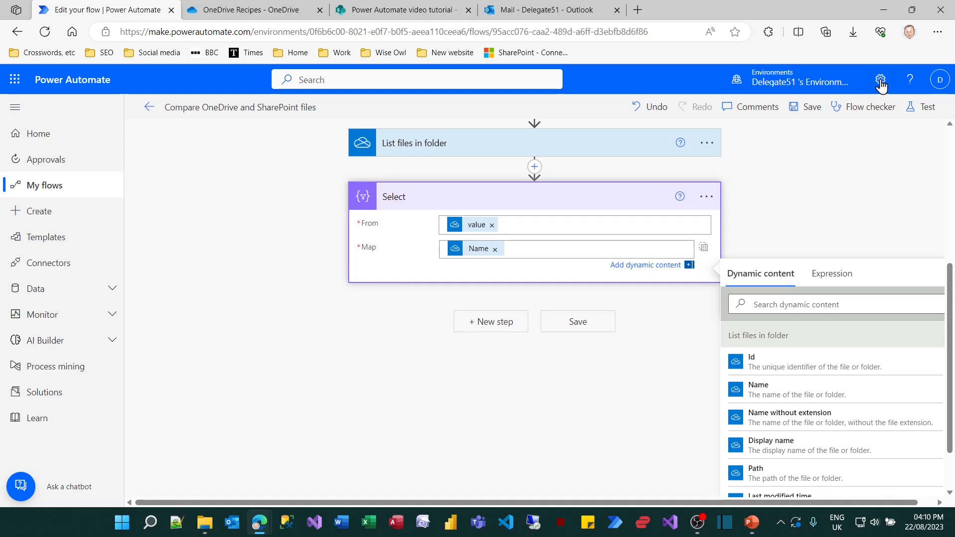
- Save the flow and run a manual test of it
click(924, 106)
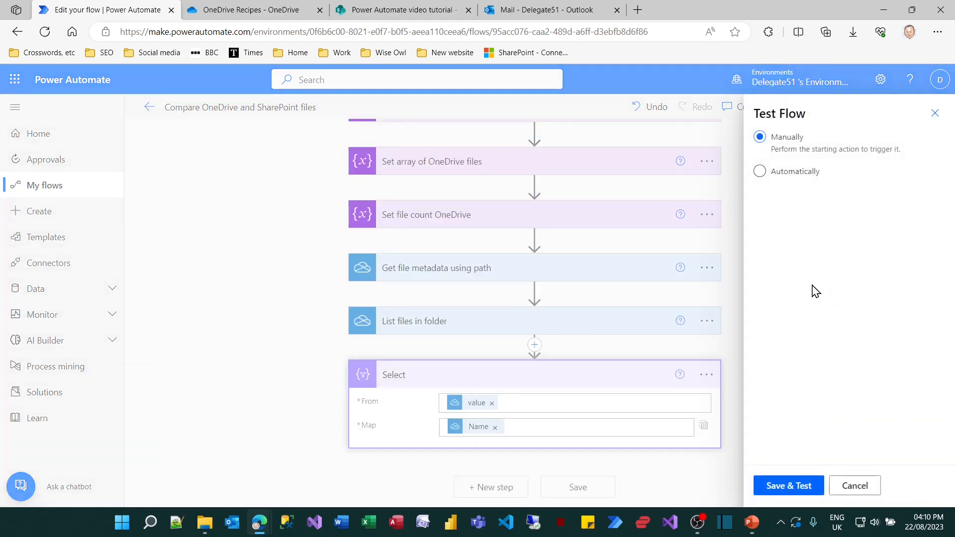
click(788, 487)
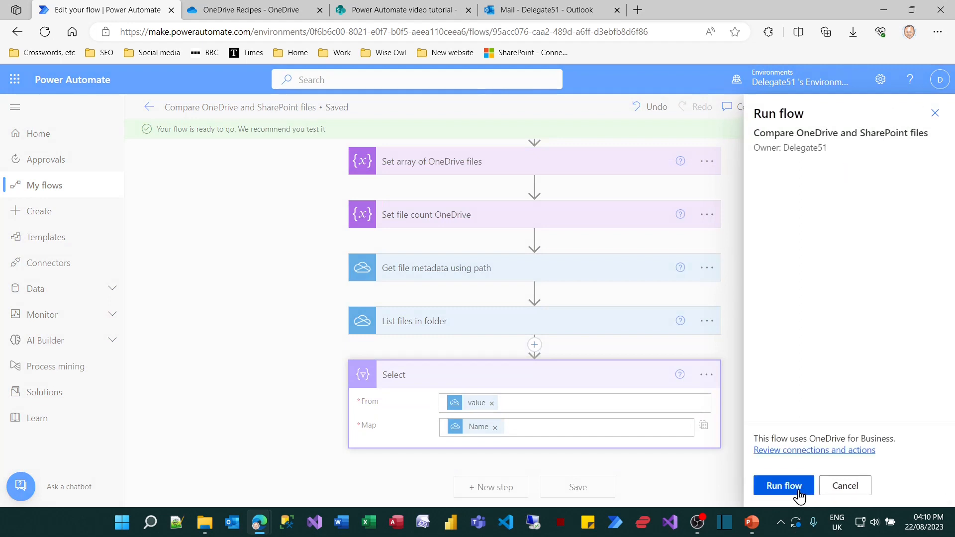
click(798, 492)
click(788, 487)
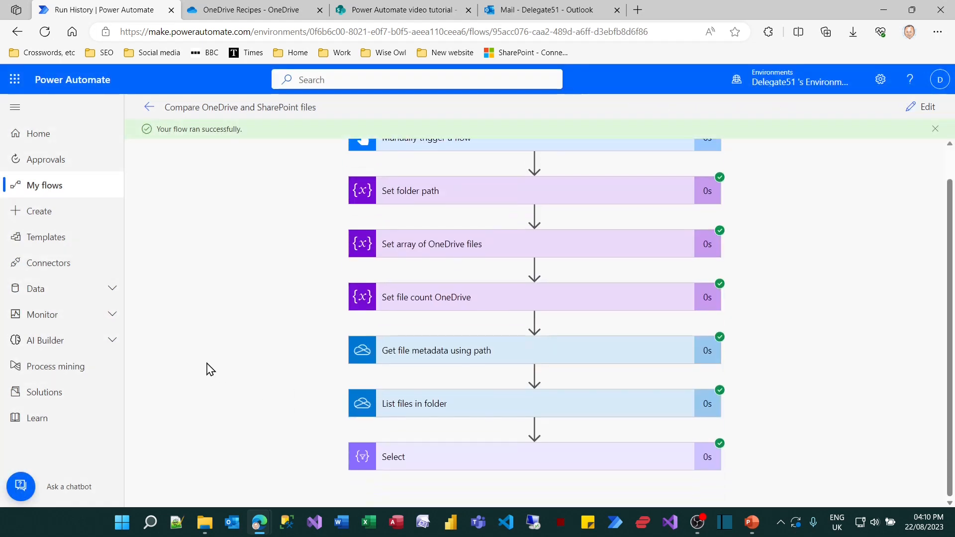
- Examine the Select action's inputs and raw outputs in the run results, and return the flow to edit mode
click(426, 455)
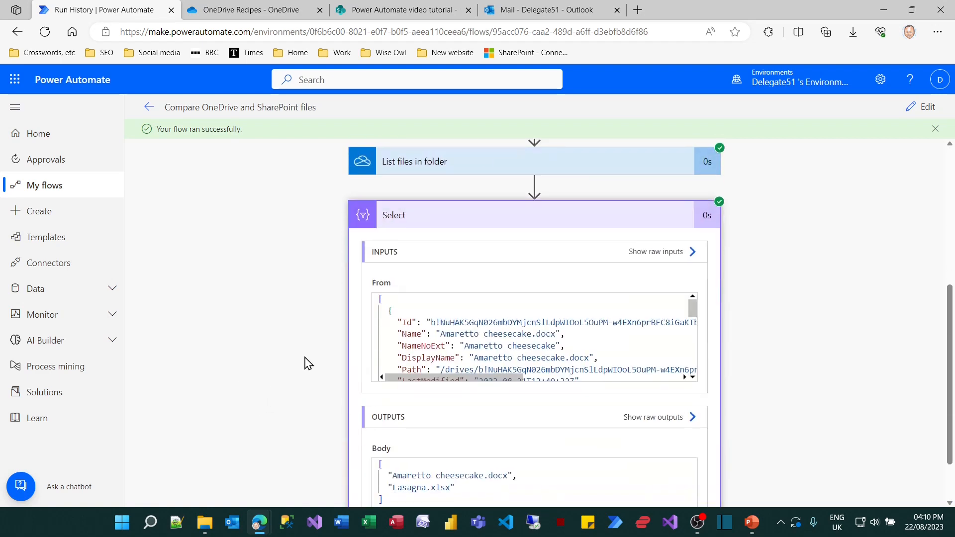
click(674, 353)
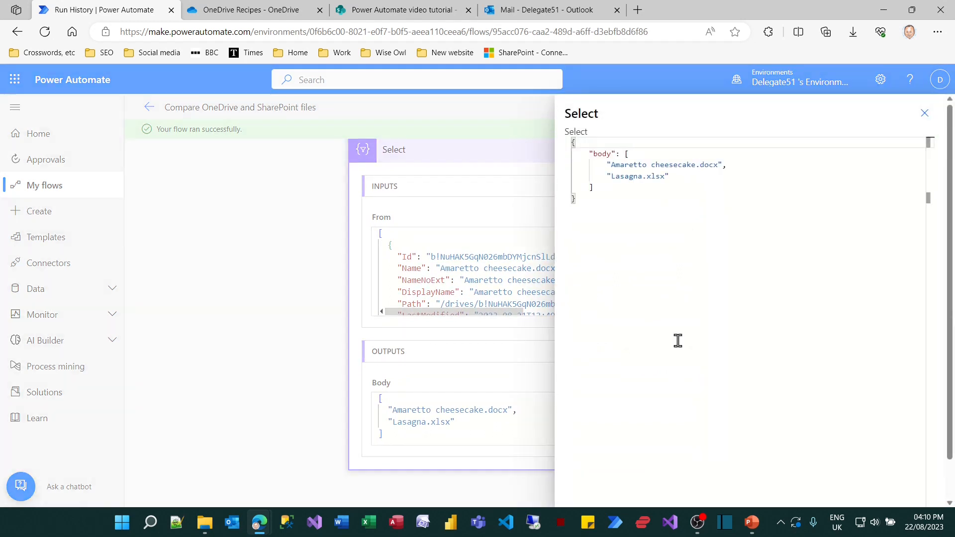
click(925, 114)
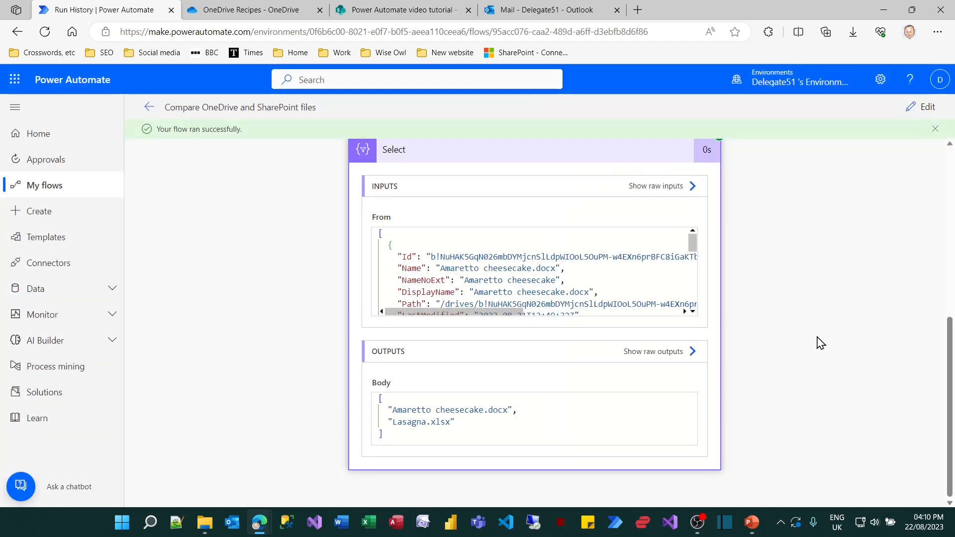
scroll(817, 350, up, 3)
click(926, 109)
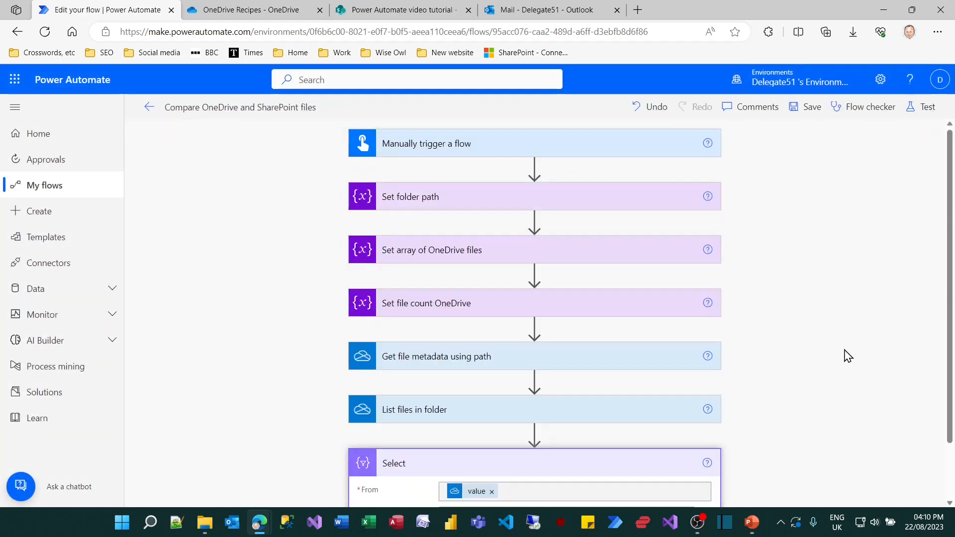
- Add the Variable action "Set variable" below the Select action
scroll(848, 356, down, 2)
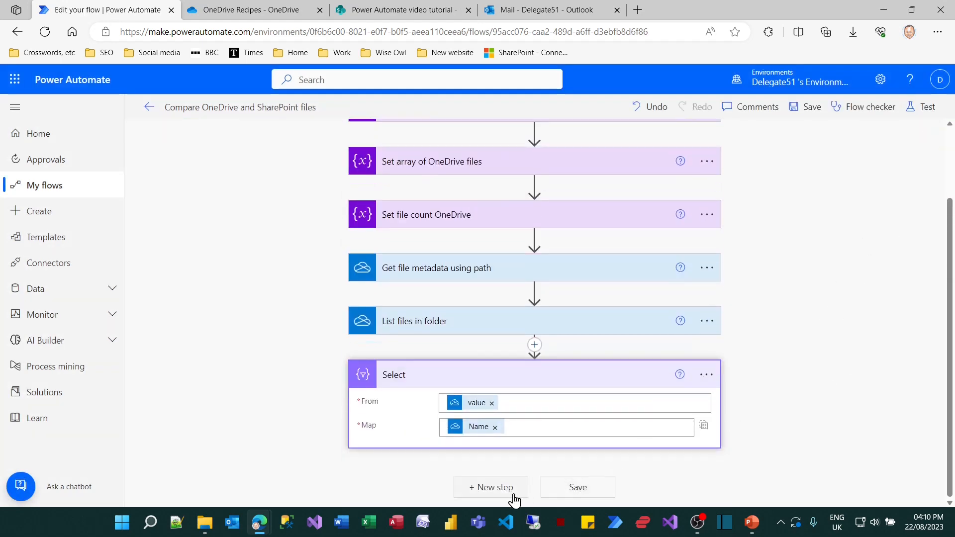
click(514, 500)
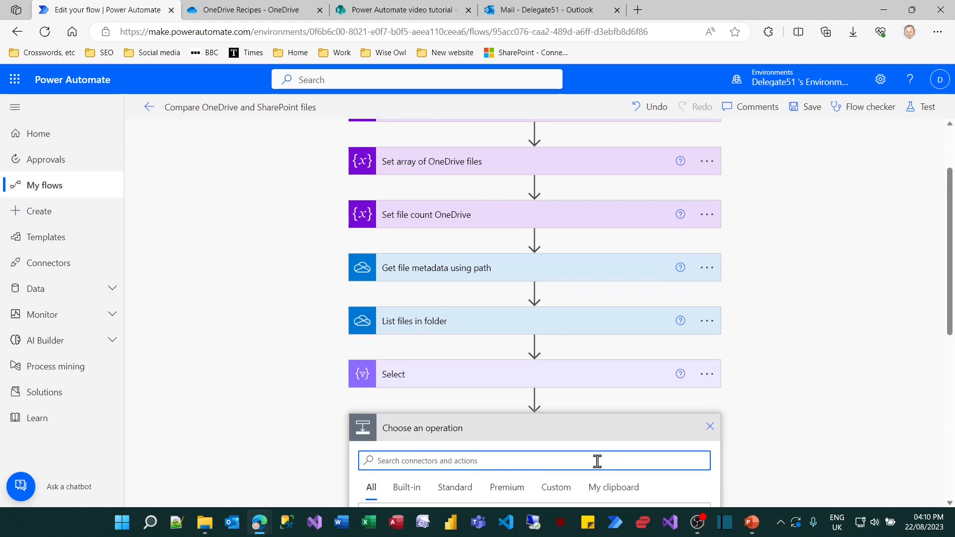
text(set)
scroll(260, 405, down, 3)
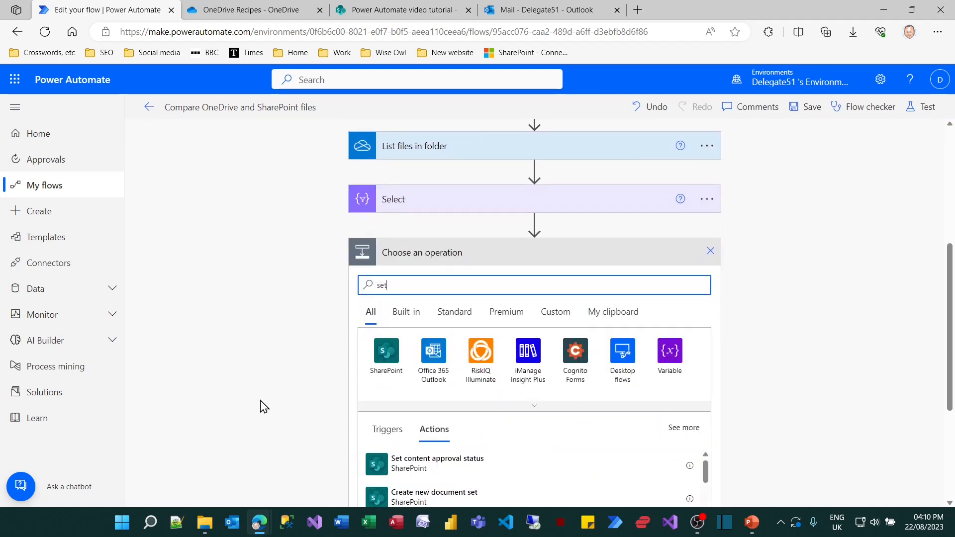
scroll(264, 407, down, 4)
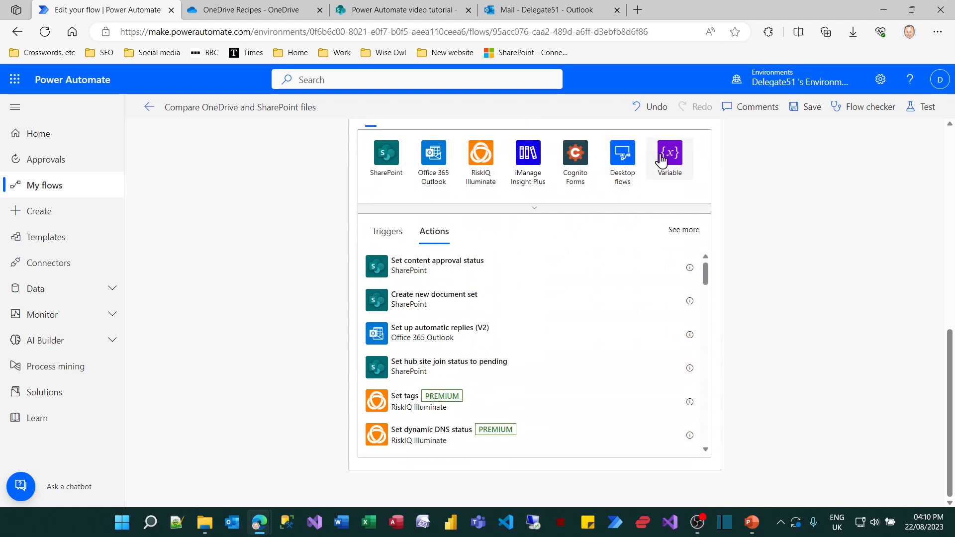
click(662, 160)
scroll(378, 408, down, 4)
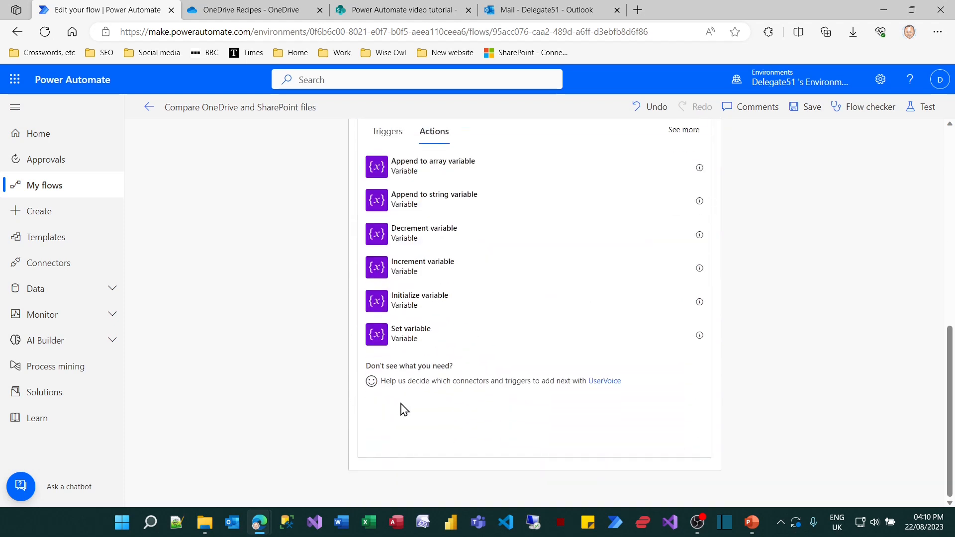
click(405, 339)
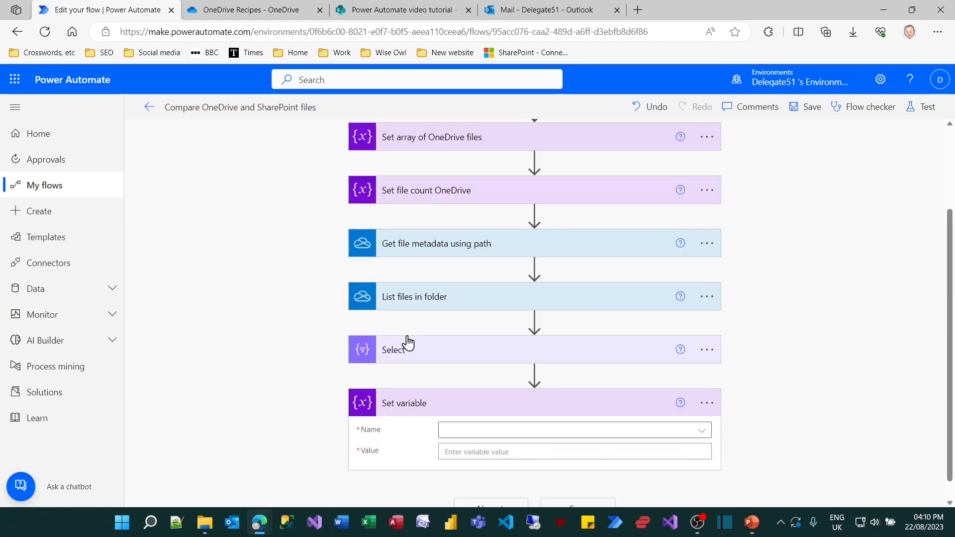
- Make the Set variable action assign the Select action's Output to the OneDriveFiles variable, and save the flow
click(482, 435)
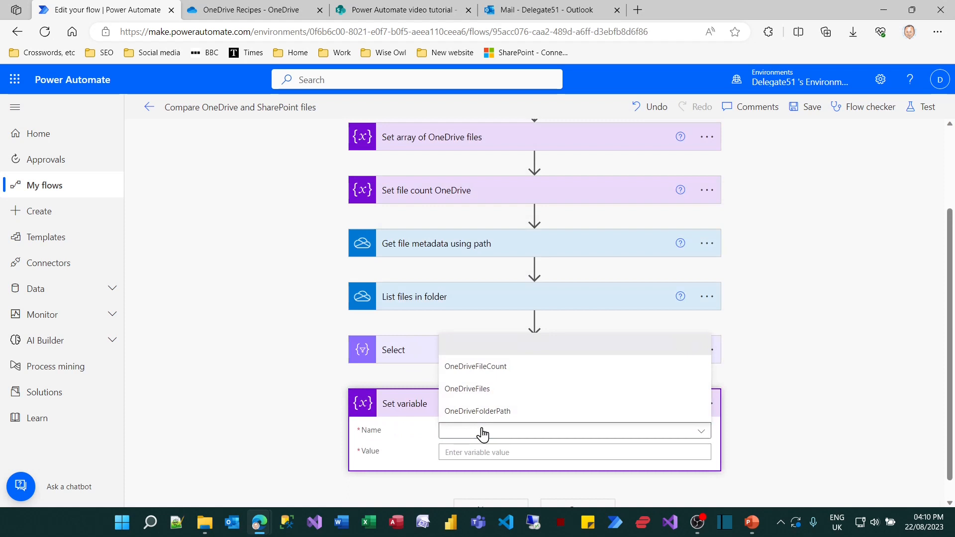
click(482, 391)
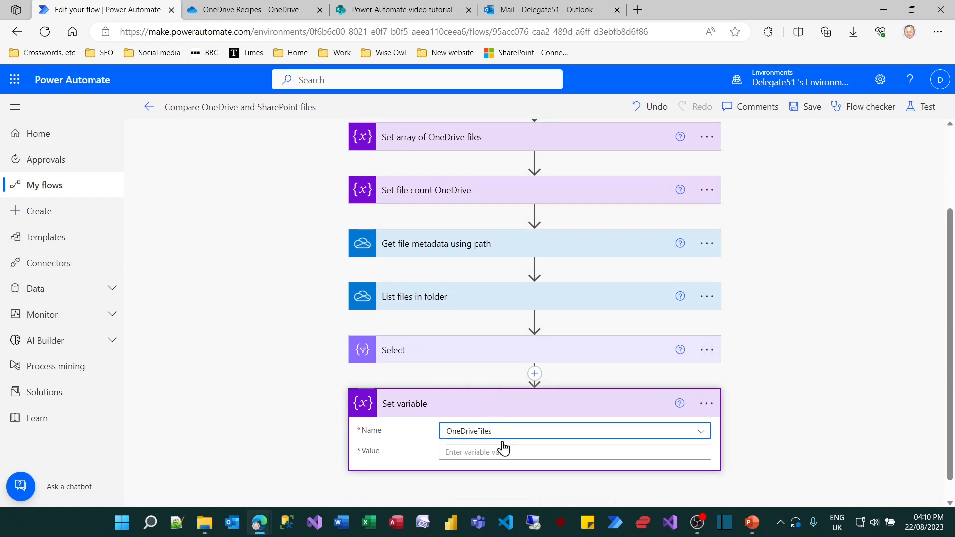
click(507, 457)
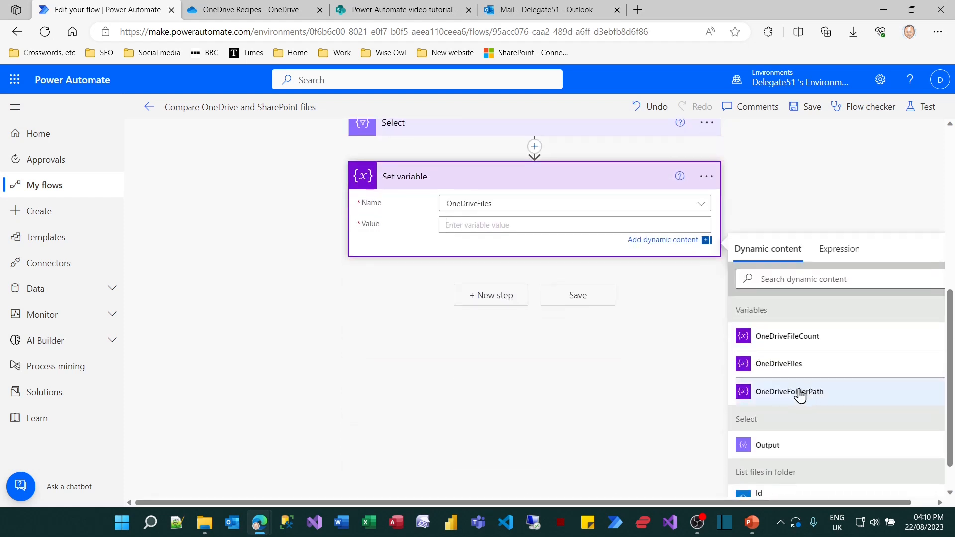
click(764, 407)
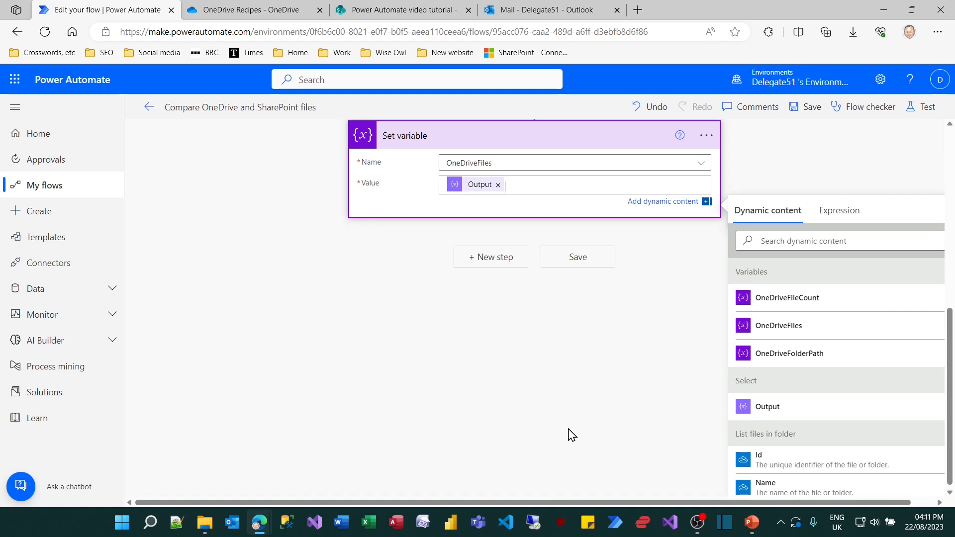
click(577, 260)
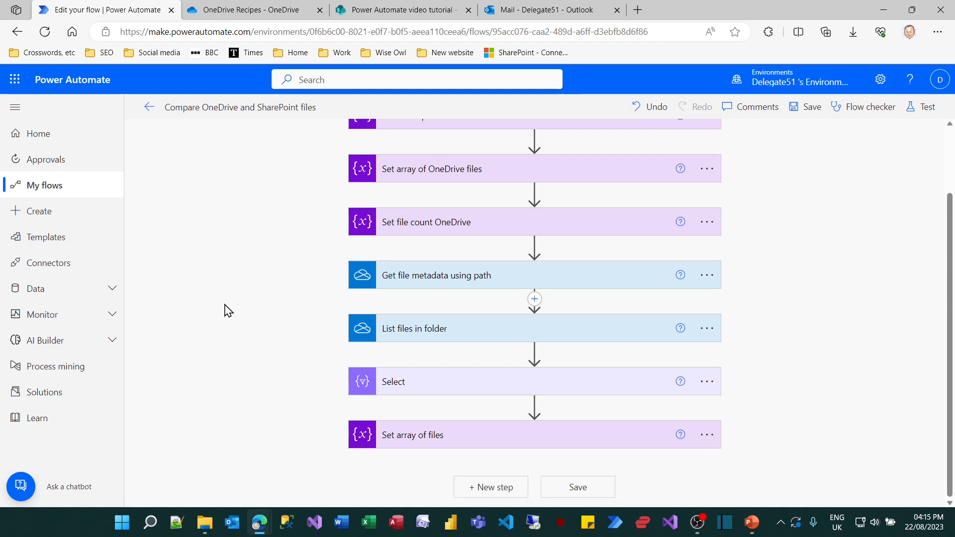
- Add another Set variable action below Set array of files and choose OneDriveFileCount as its variable
click(501, 494)
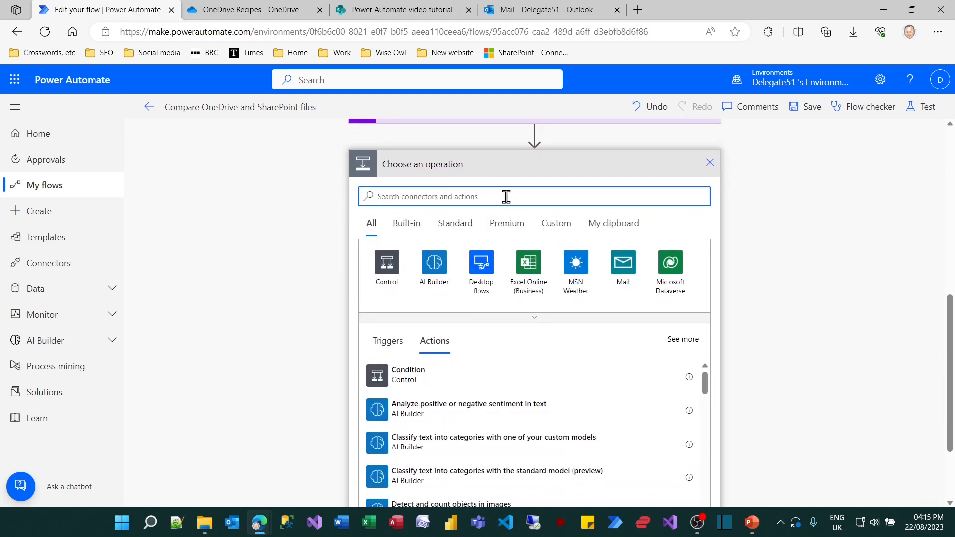
click(505, 196)
text(variable)
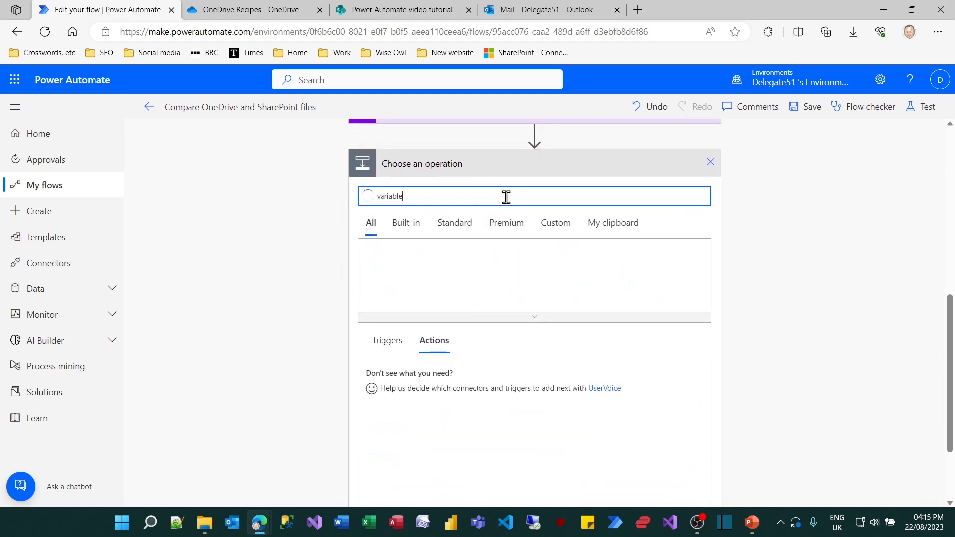
click(396, 376)
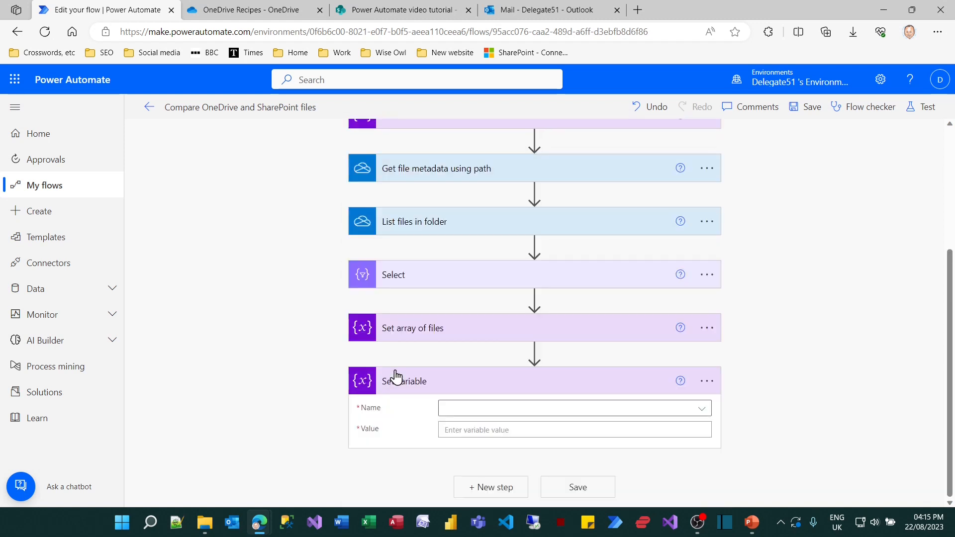
click(515, 412)
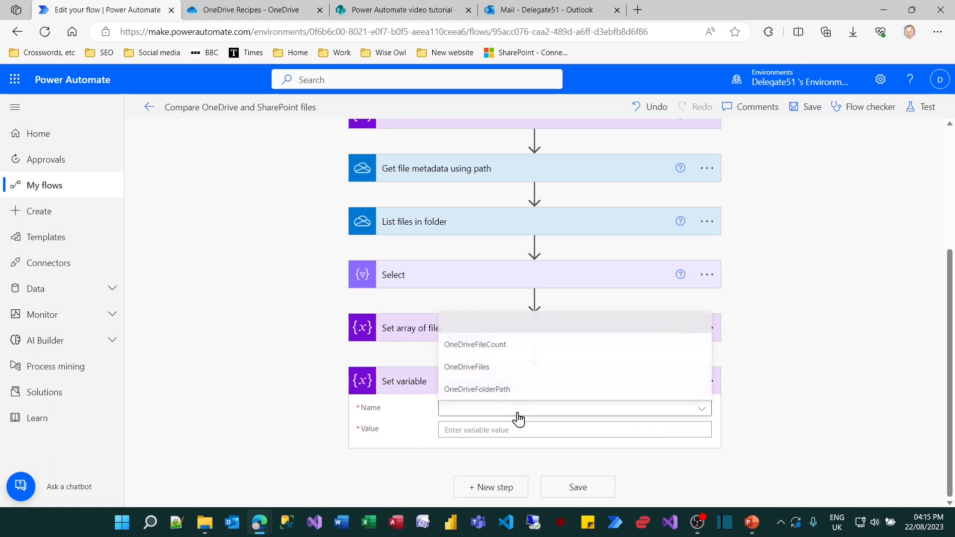
click(508, 355)
- Set the OneDriveFileCount variable's value to the expression length(variables('OneDriveFiles'))
click(525, 434)
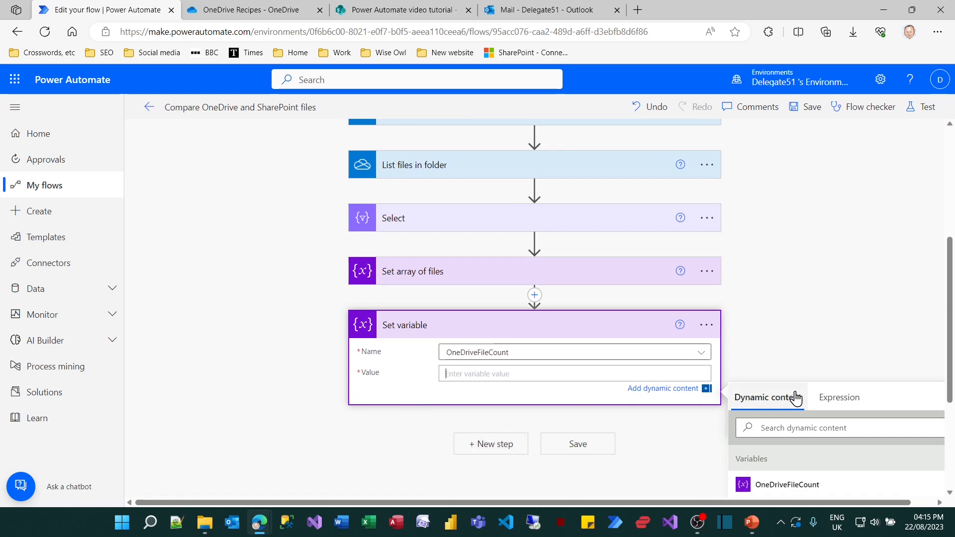
click(838, 397)
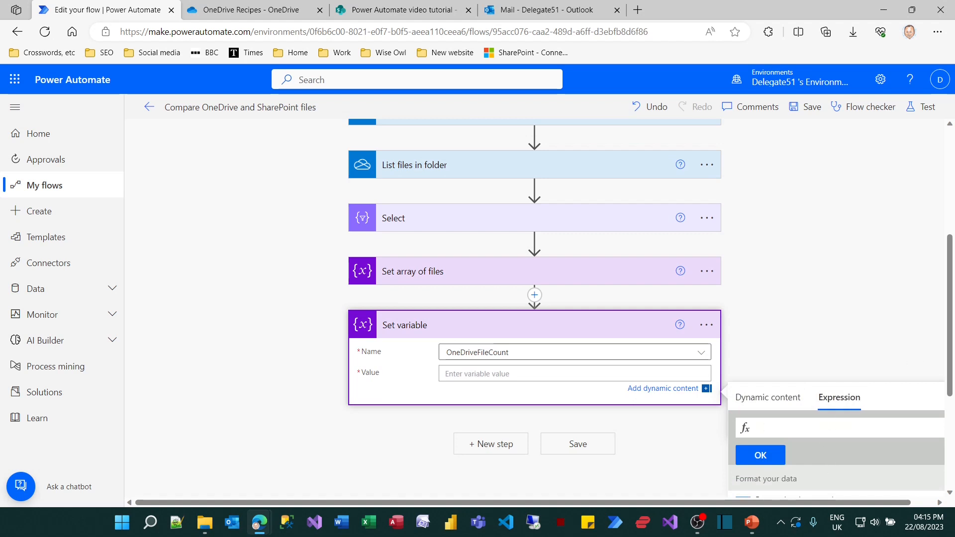
scroll(951, 316, down, 3)
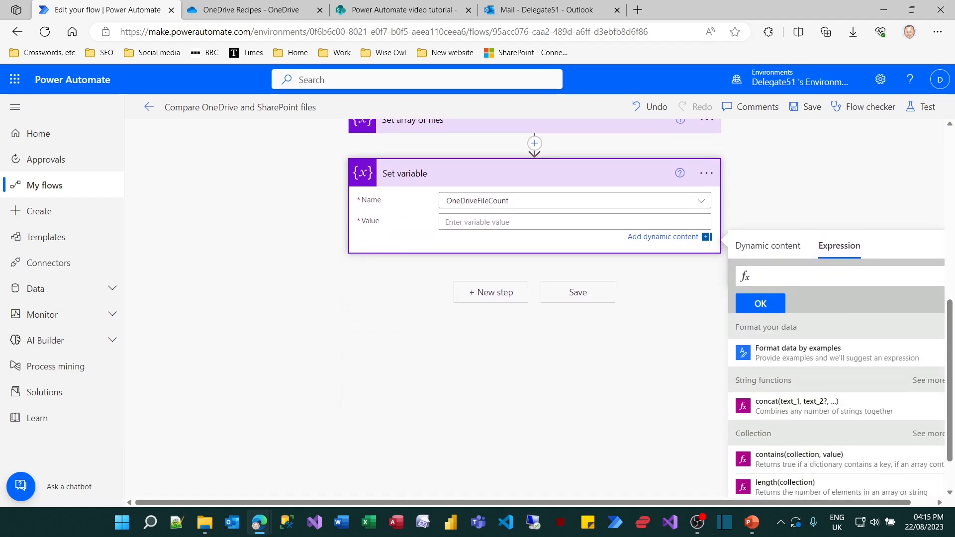
text(length)
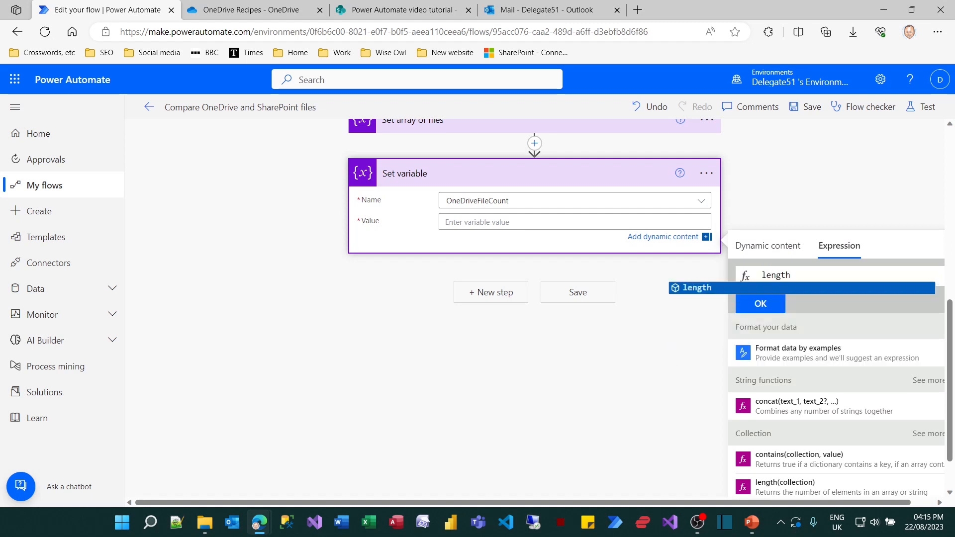
text(()
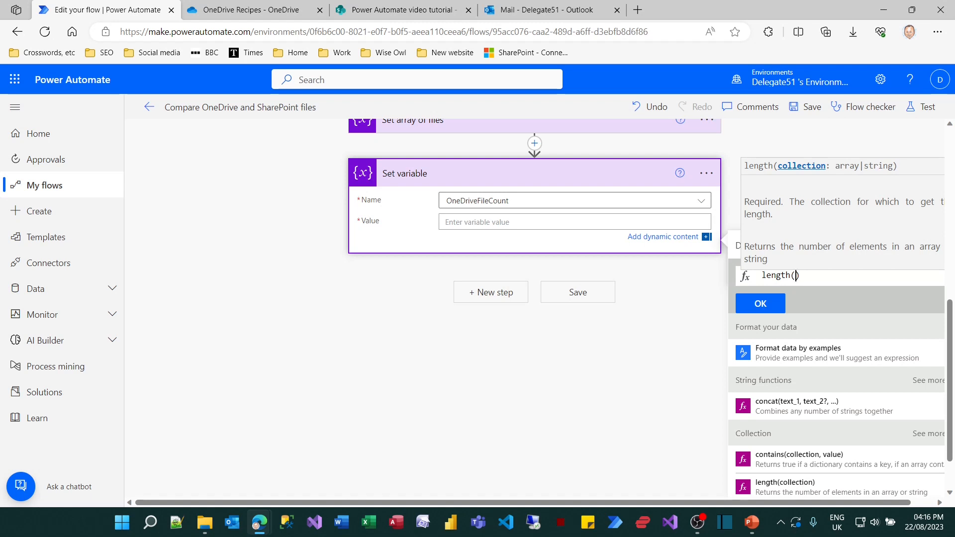
text(vari)
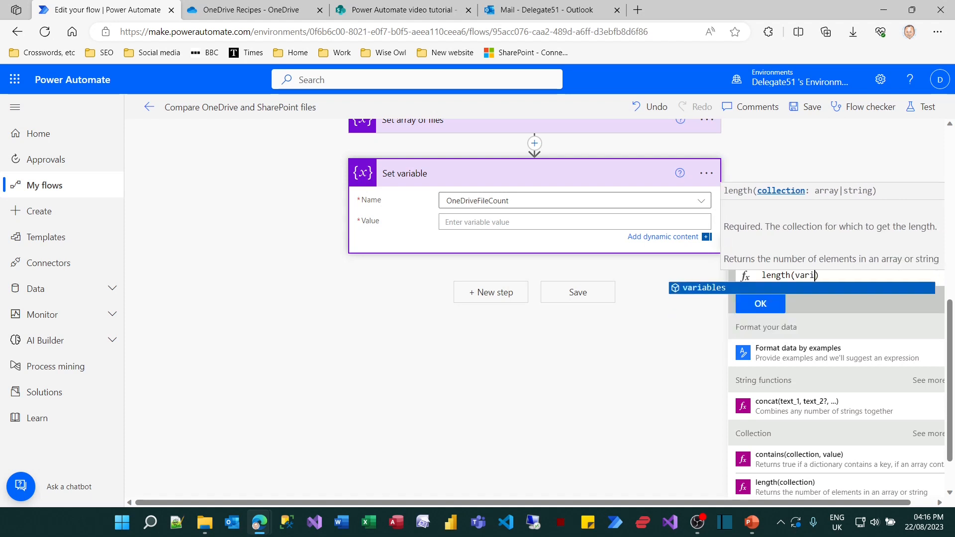
key(Tab)
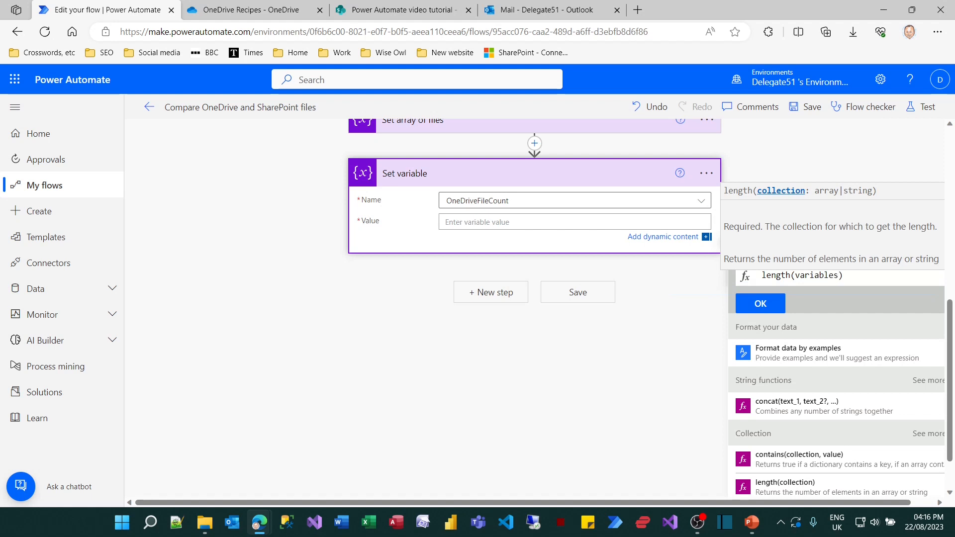
text(()
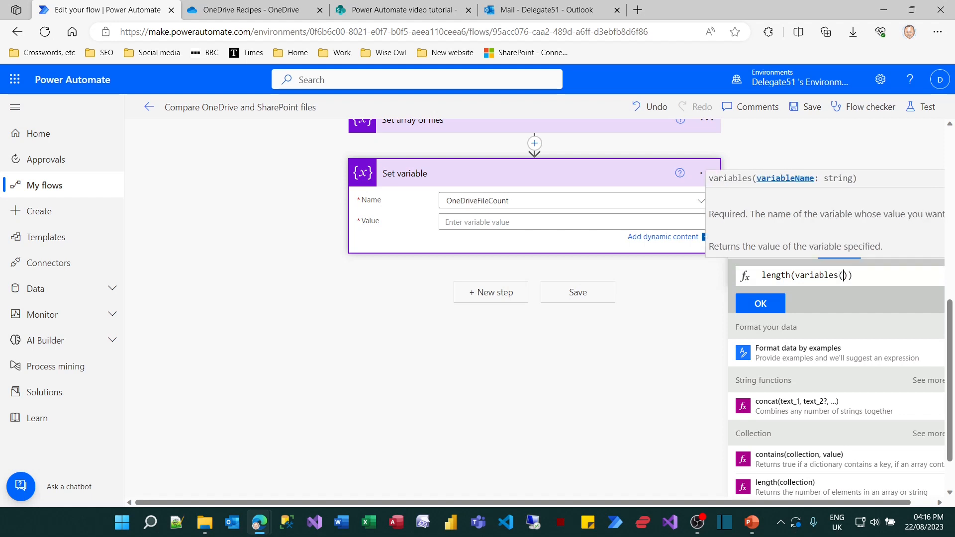
text(')
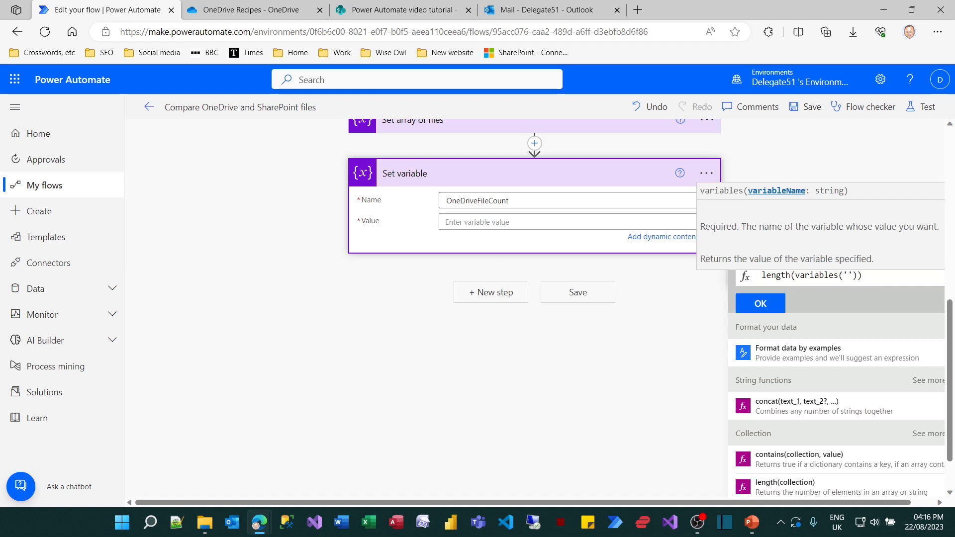
text(OneDriveFiles)
click(762, 304)
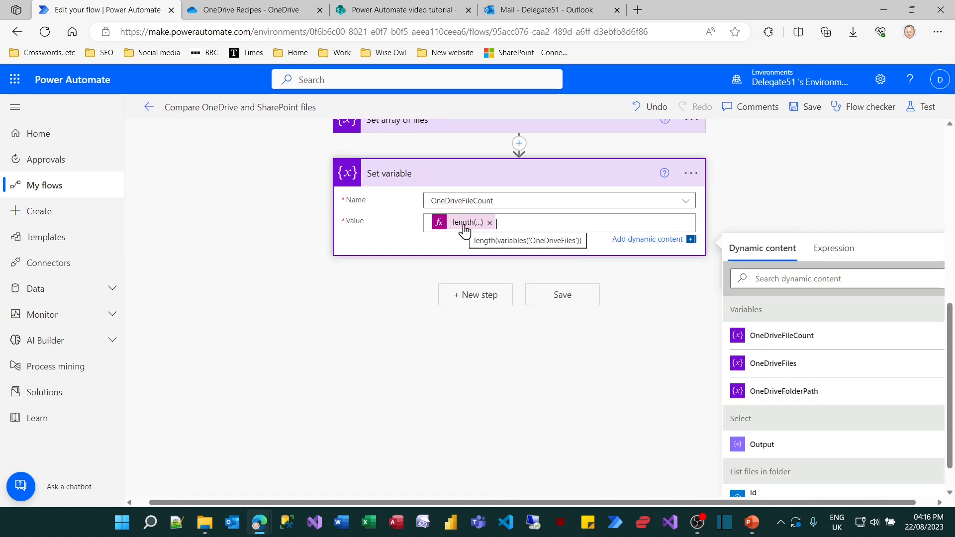
- Add a Compose action below the last Set variable action
click(479, 298)
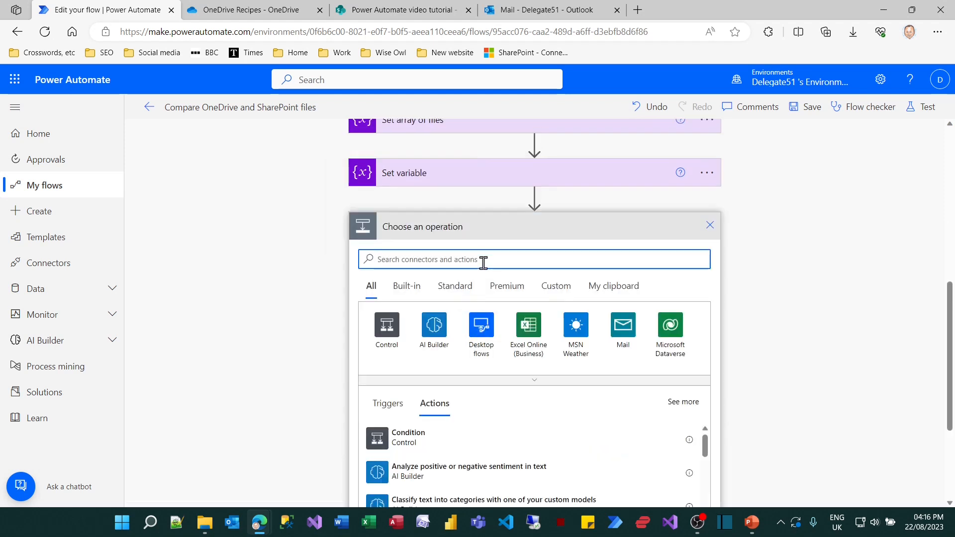
text(compose)
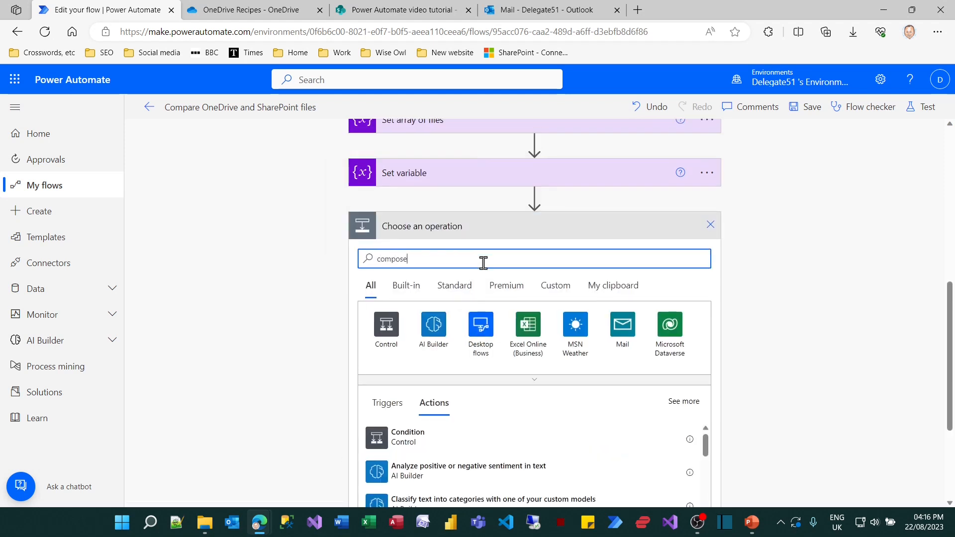
click(396, 434)
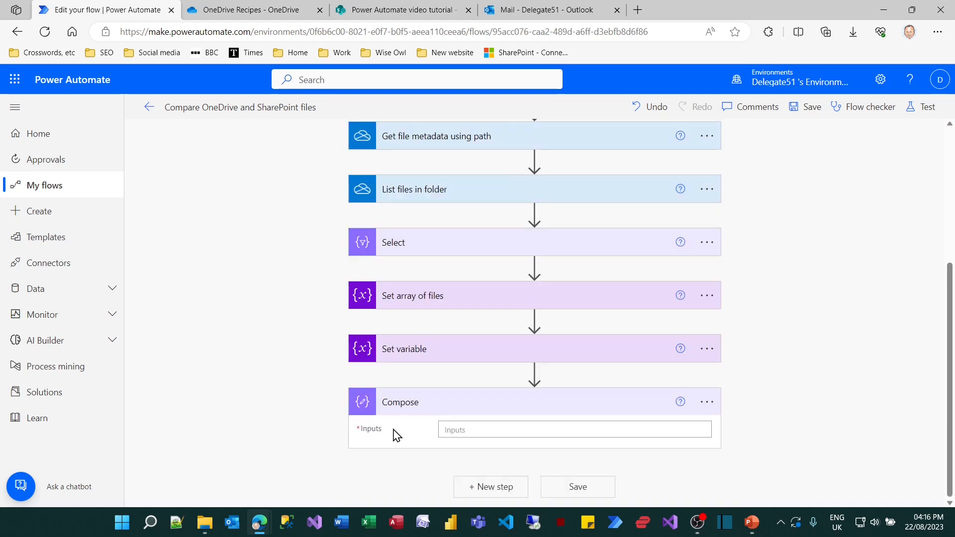
- Fill the Compose inputs with "OneDrive files: " followed by the OneDriveFileCount variable, and save the flow
click(501, 430)
text(ON)
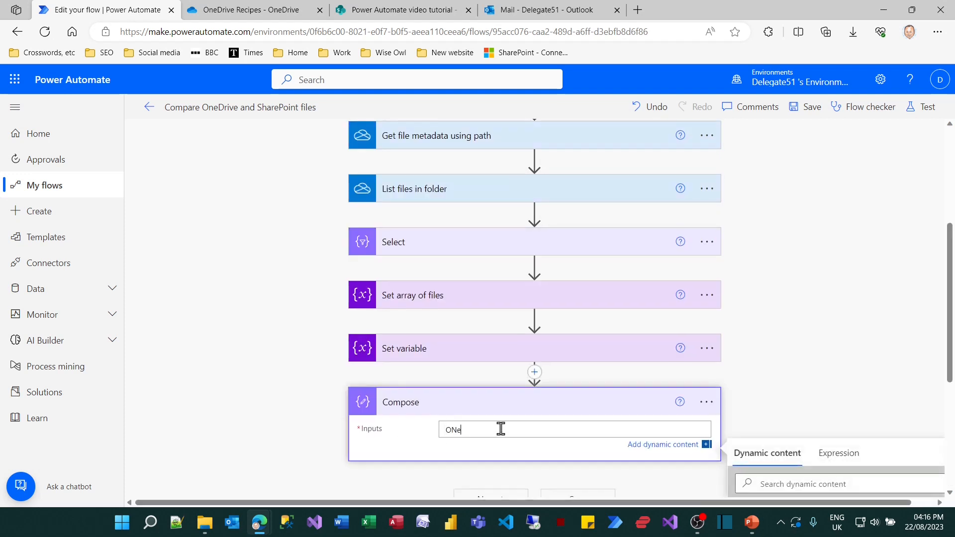
key(BackSpace)
text(neDrive files:)
scroll(535, 435, down, 4)
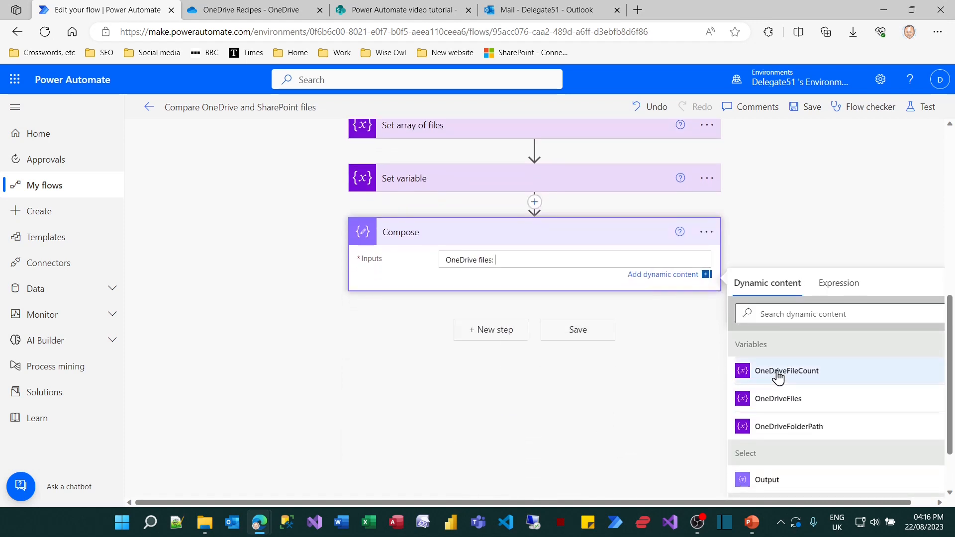
click(778, 374)
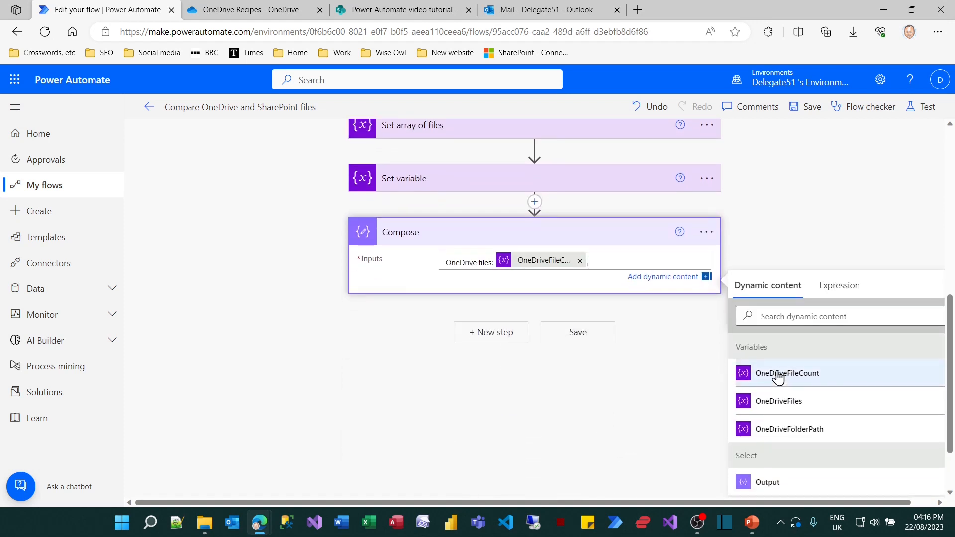
click(601, 335)
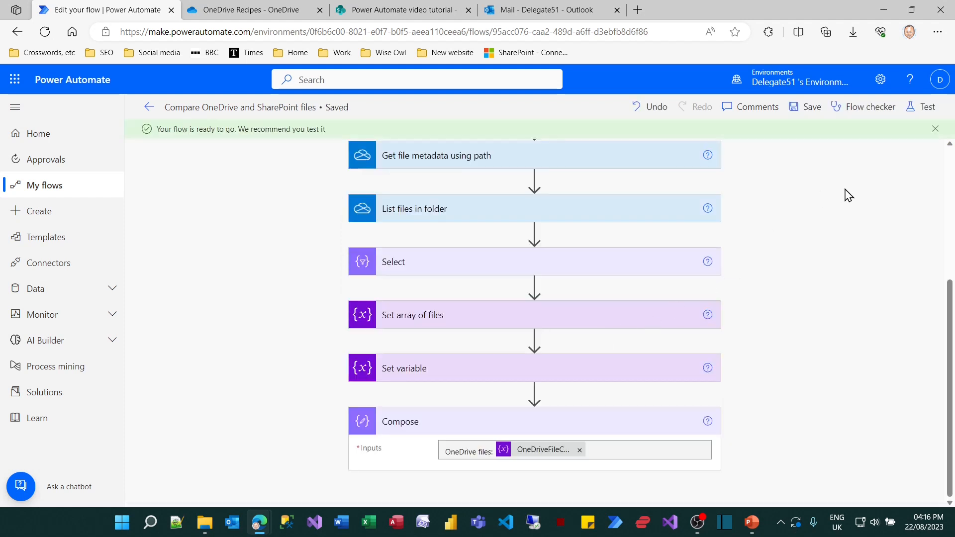
- Test the flow manually and open its run results
click(927, 108)
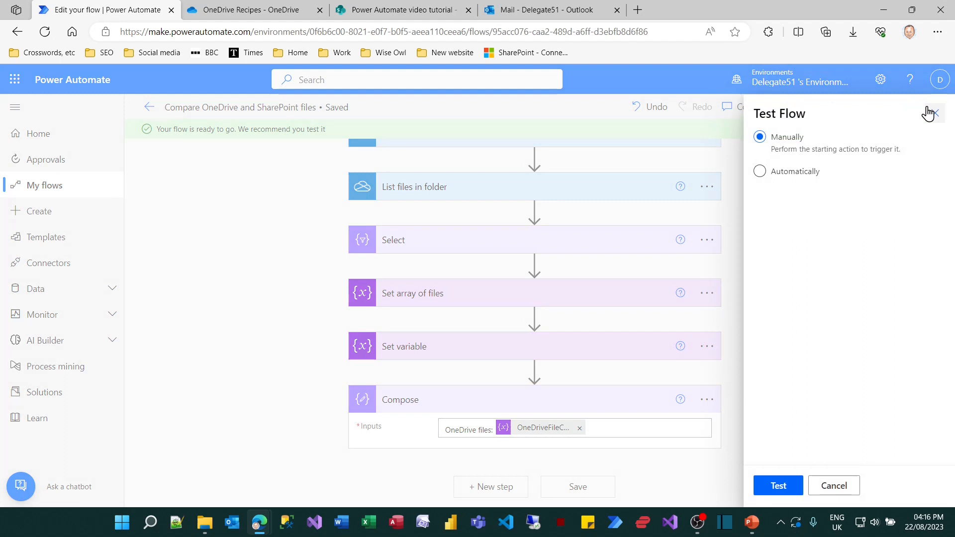
click(777, 487)
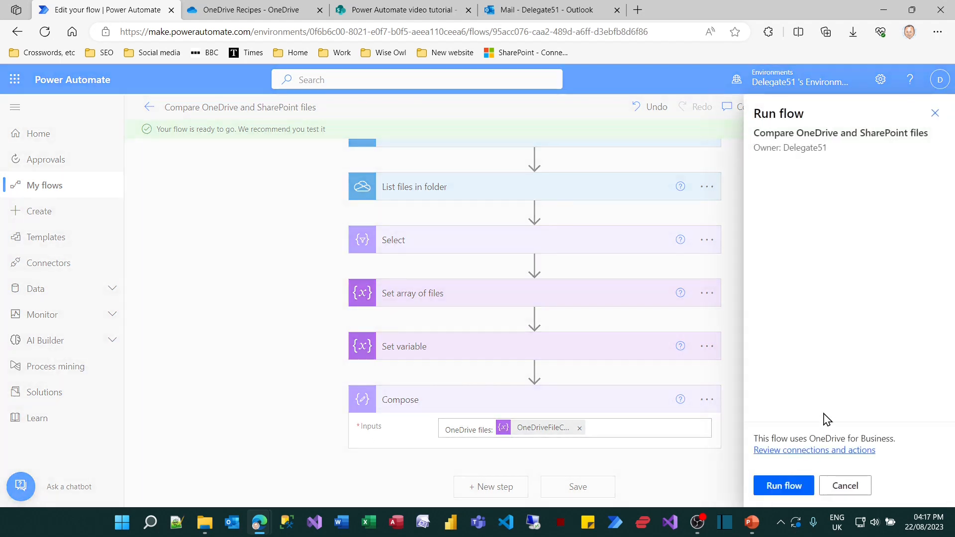
click(787, 491)
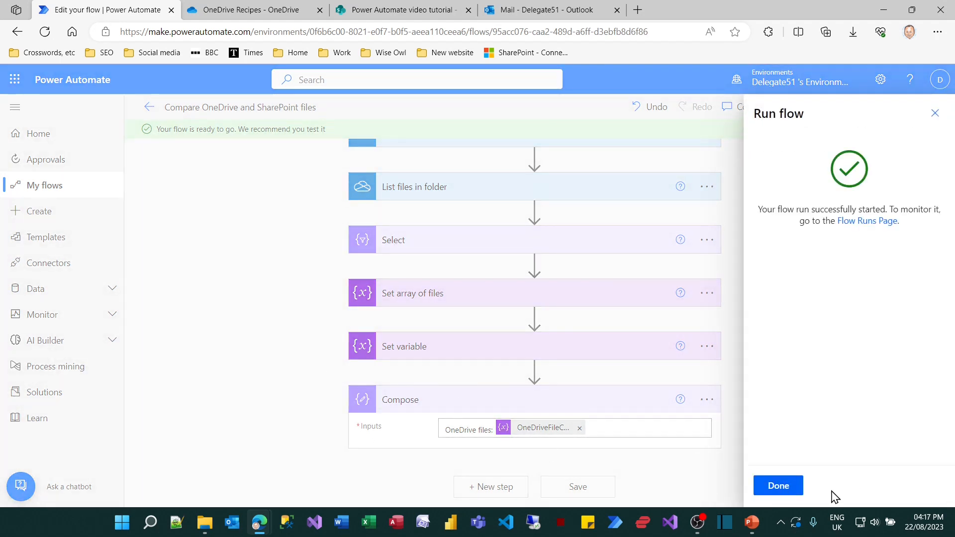
click(789, 493)
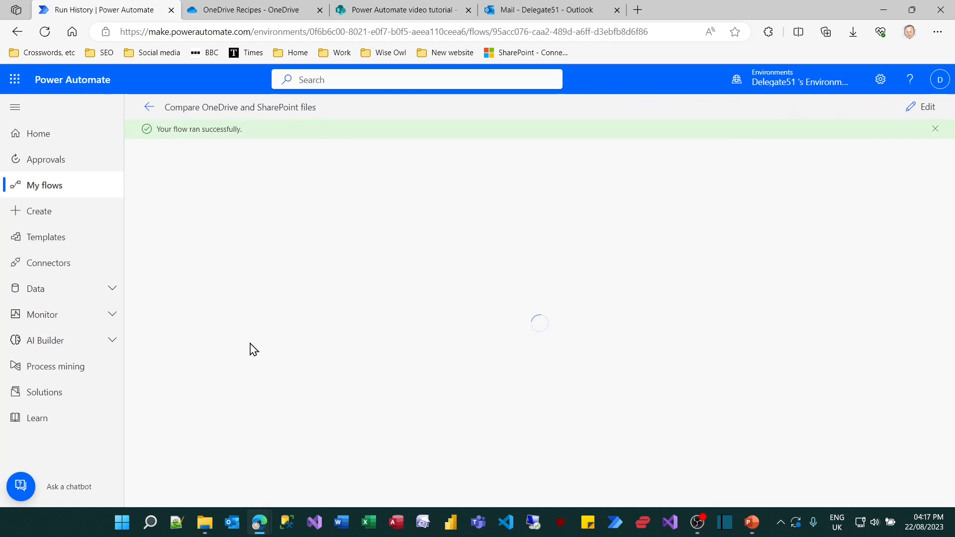
- Examine the Compose action's inputs and outputs in the run results
scroll(250, 348, down, 4)
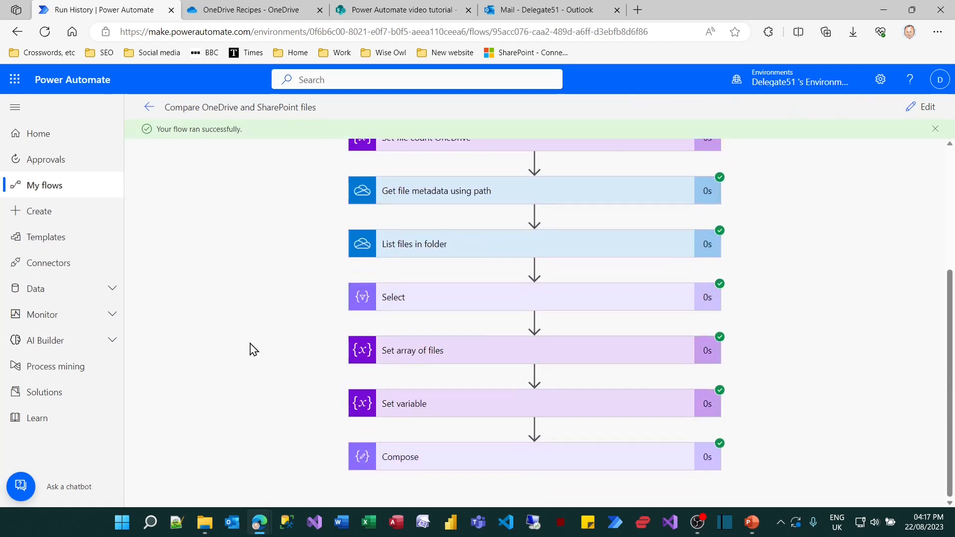
click(415, 457)
scroll(268, 371, down, 4)
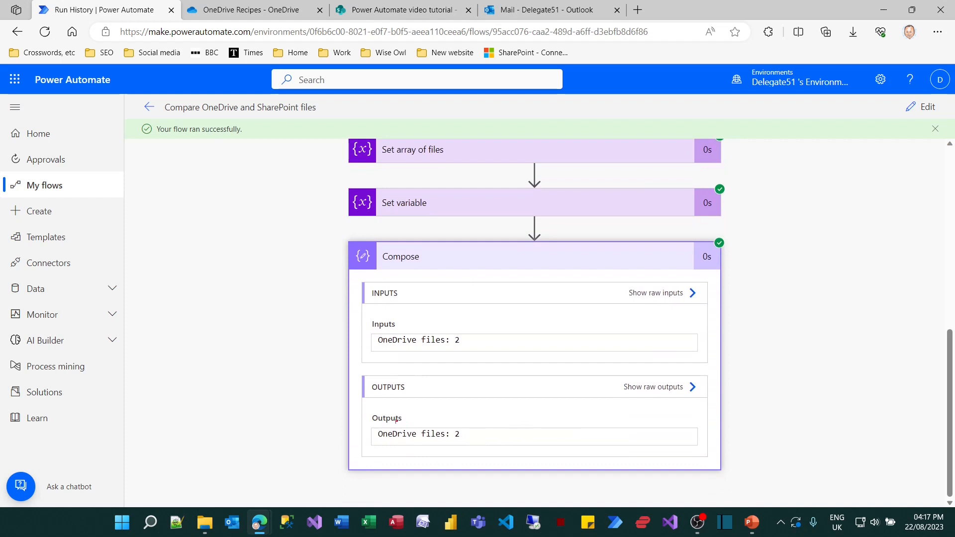
drag(366, 419, 472, 449)
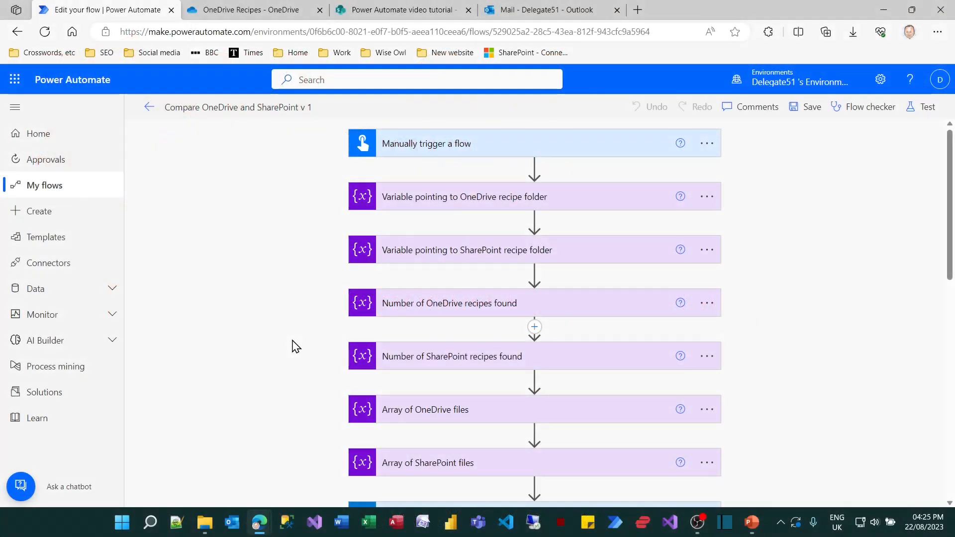
- Compare the files in the OneDrive Recipes folder with those in the SharePoint recipes folder, and check the SharePoint library path in the page address
scroll(296, 346, down, 1)
scroll(296, 347, up, 1)
click(225, 8)
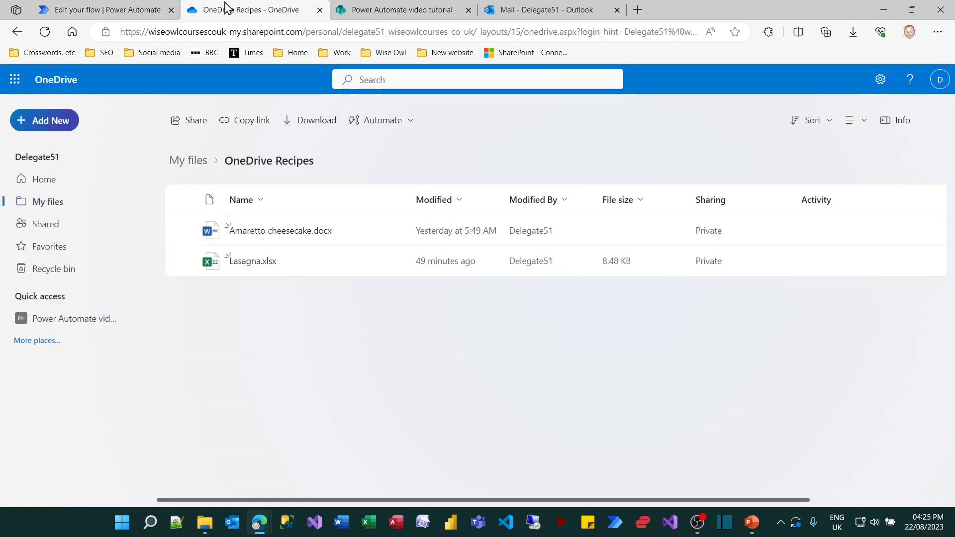
click(378, 11)
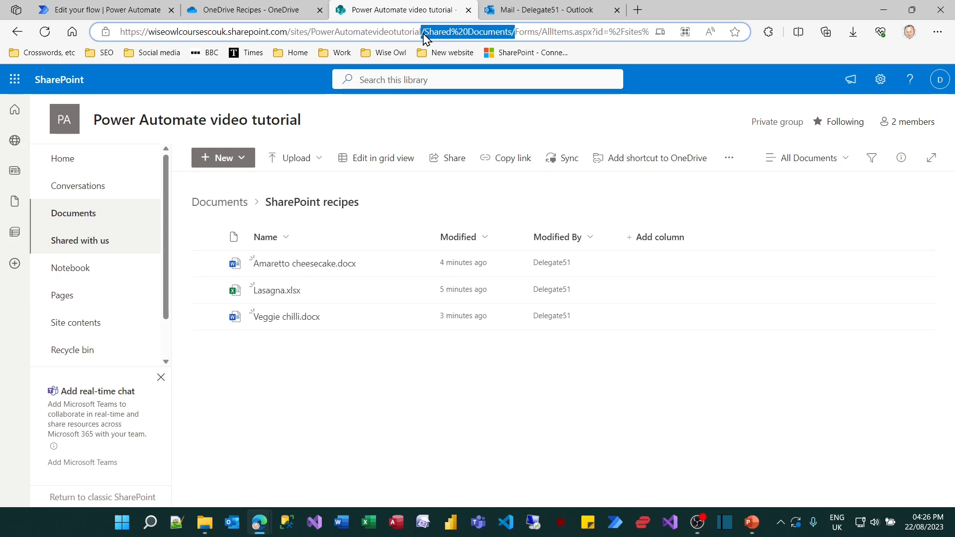
drag(409, 21, 525, 45)
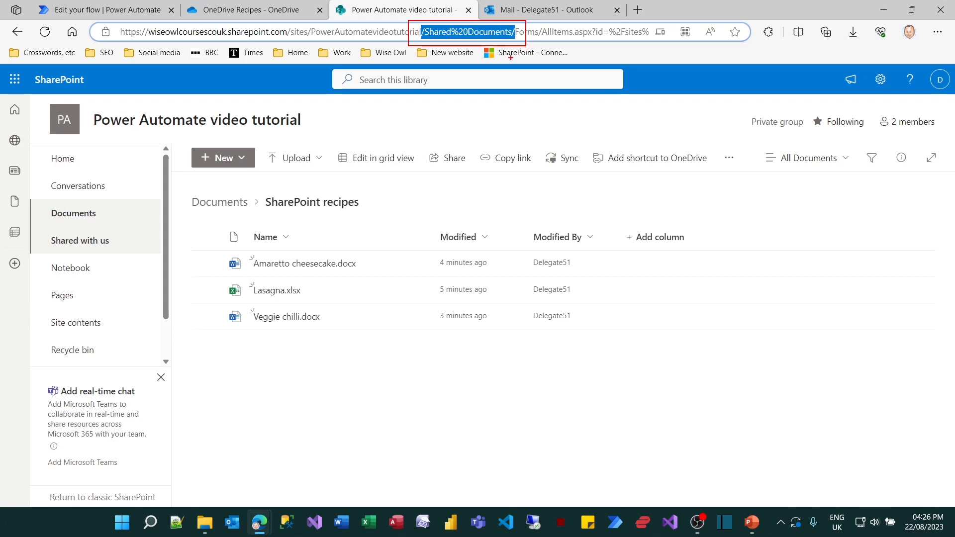
key(Escape)
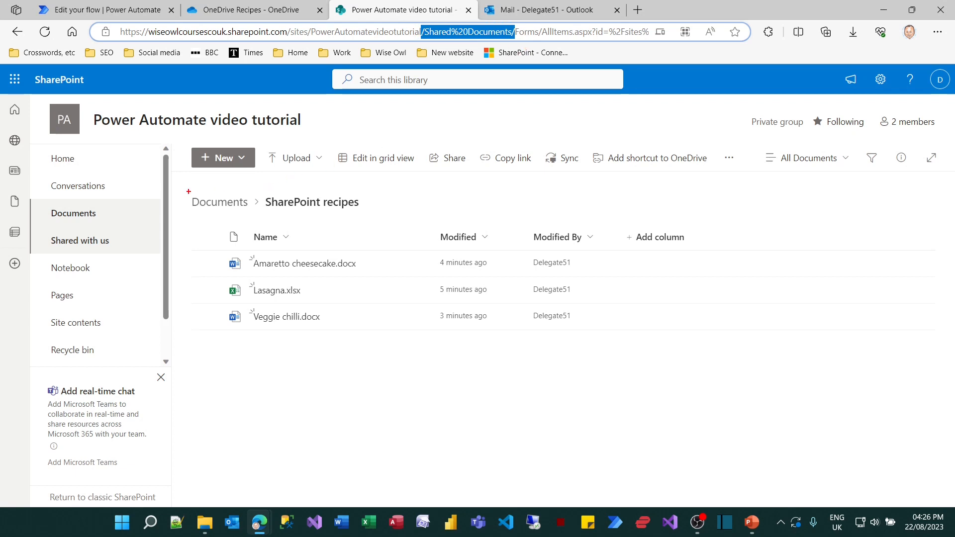
drag(183, 193, 366, 215)
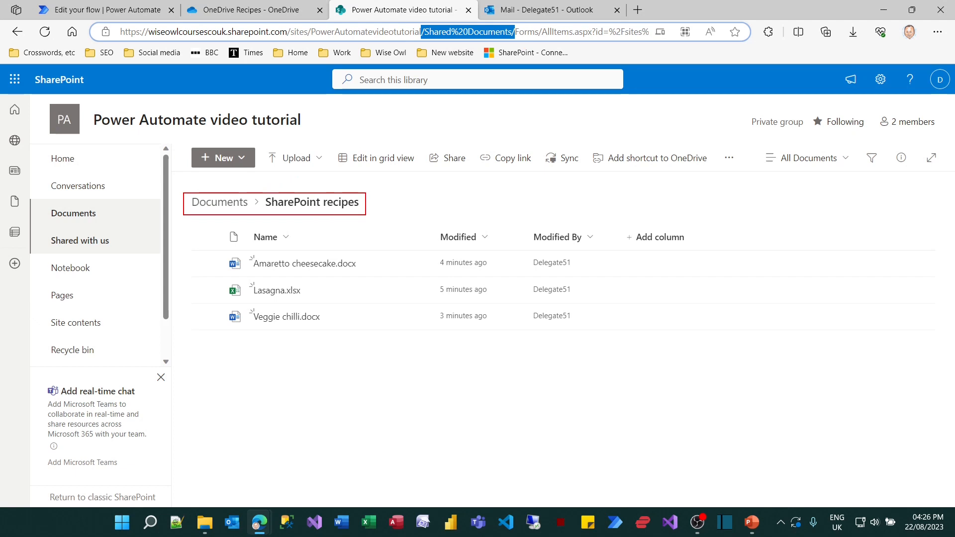
key(Escape)
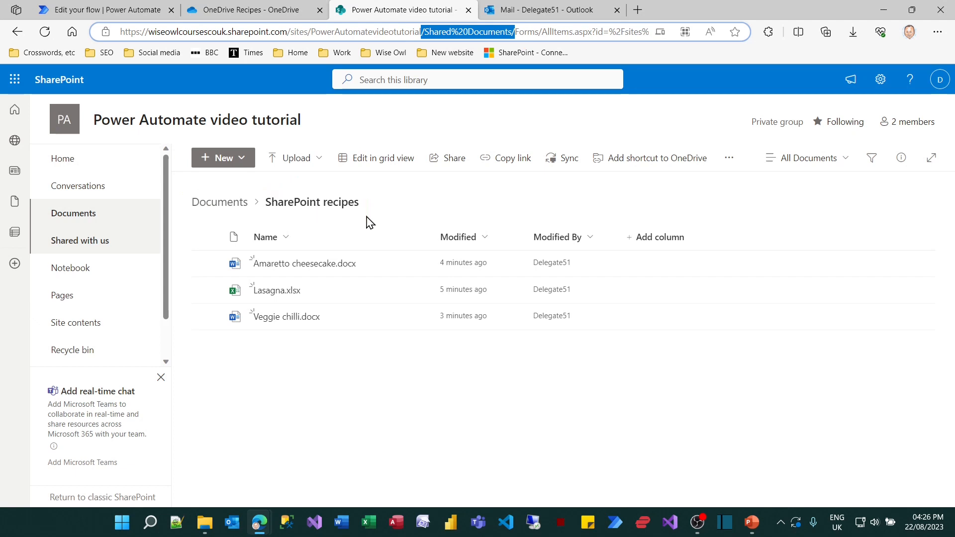
- Switch back to the Compare OneDrive and SharePoint v 1 flow and examine its SharePoint recipe folder and SharePoint recipe number variables
click(133, 11)
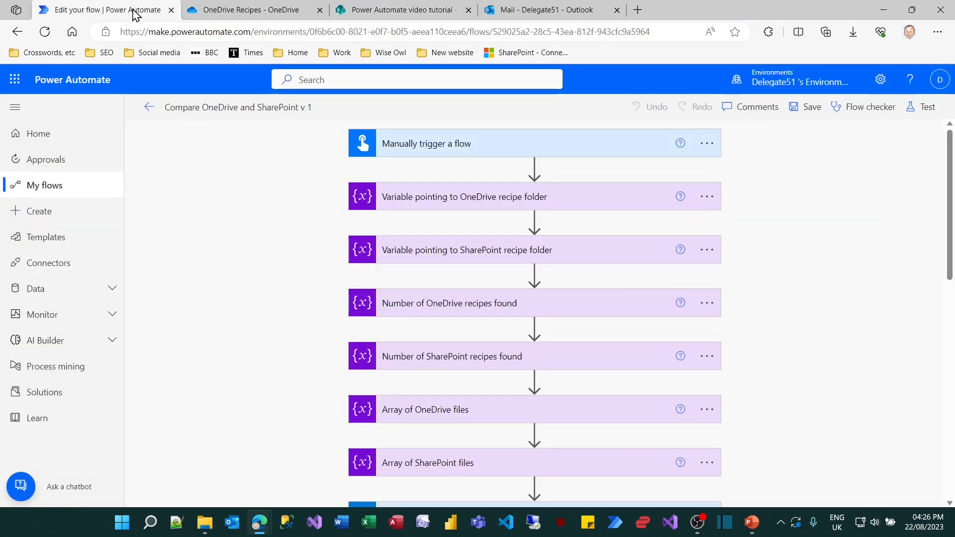
click(573, 251)
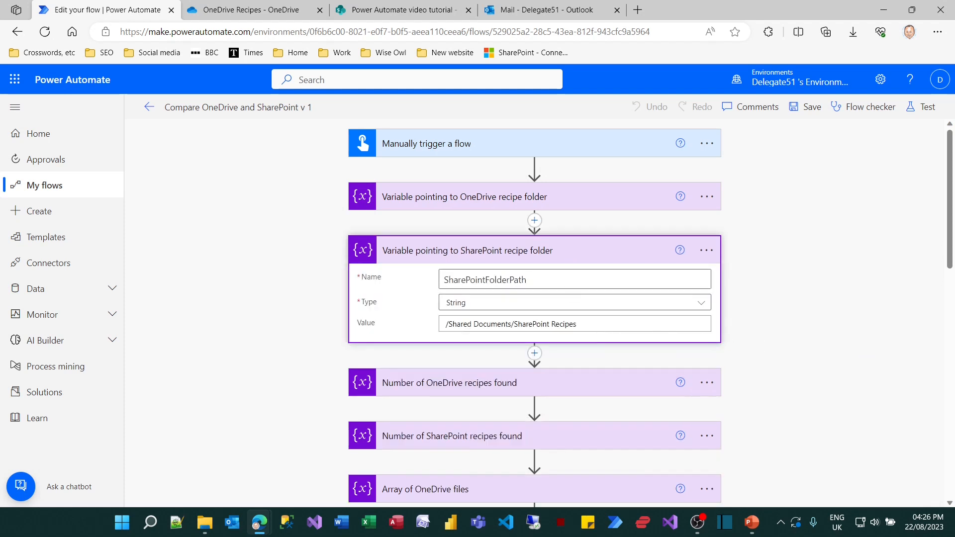
mouse_move(439, 312)
mouse_down()
mouse_move(512, 341)
mouse_move(605, 343)
mouse_move(593, 337)
mouse_up()
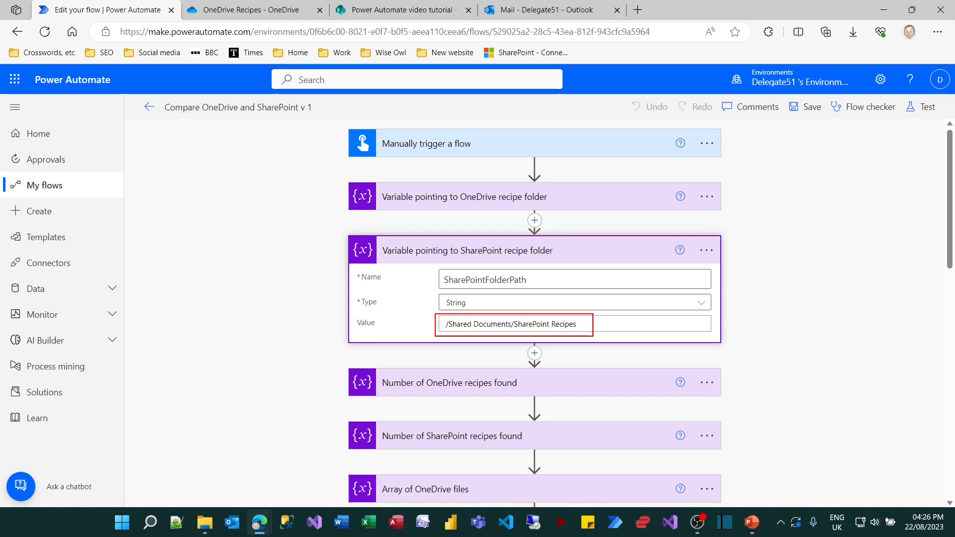
key(Escape)
scroll(778, 362, down, 2)
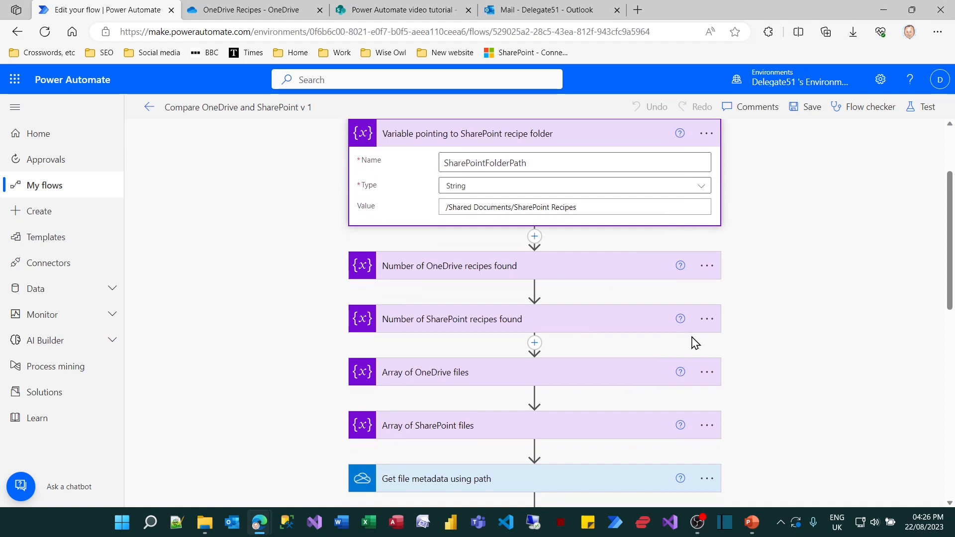
click(567, 324)
scroll(793, 348, down, 1)
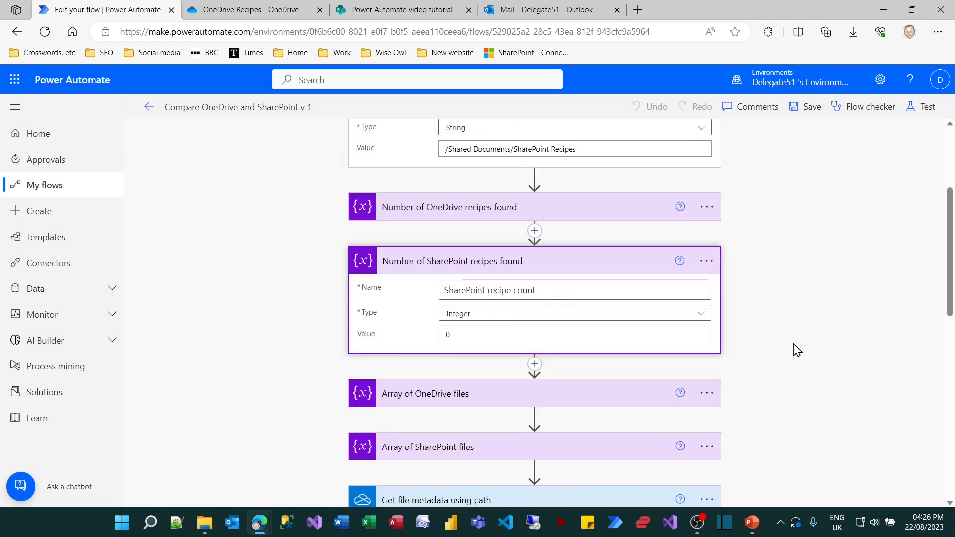
- Expand the Array of SharePoint files action and examine the name, type and initial value of its variable
scroll(793, 349, down, 2)
click(586, 337)
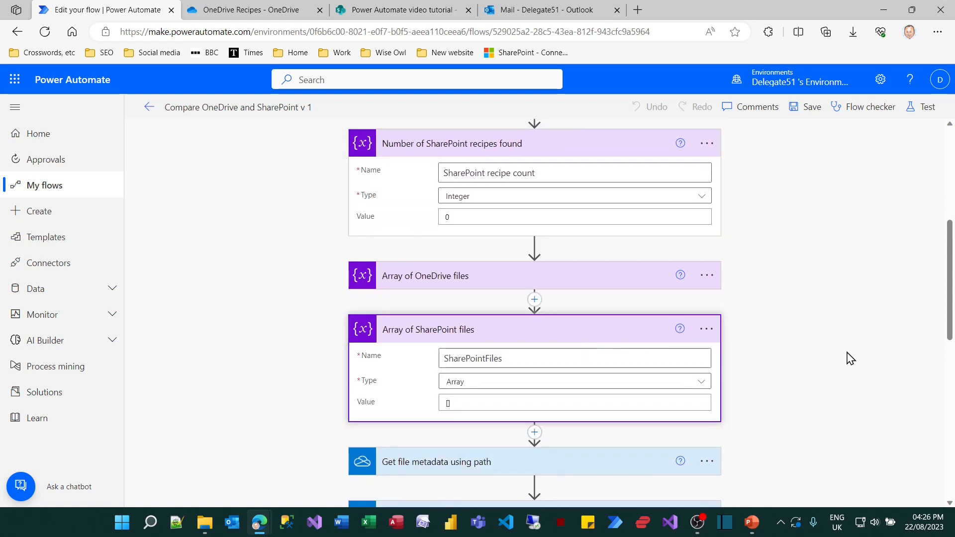
scroll(863, 358, down, 2)
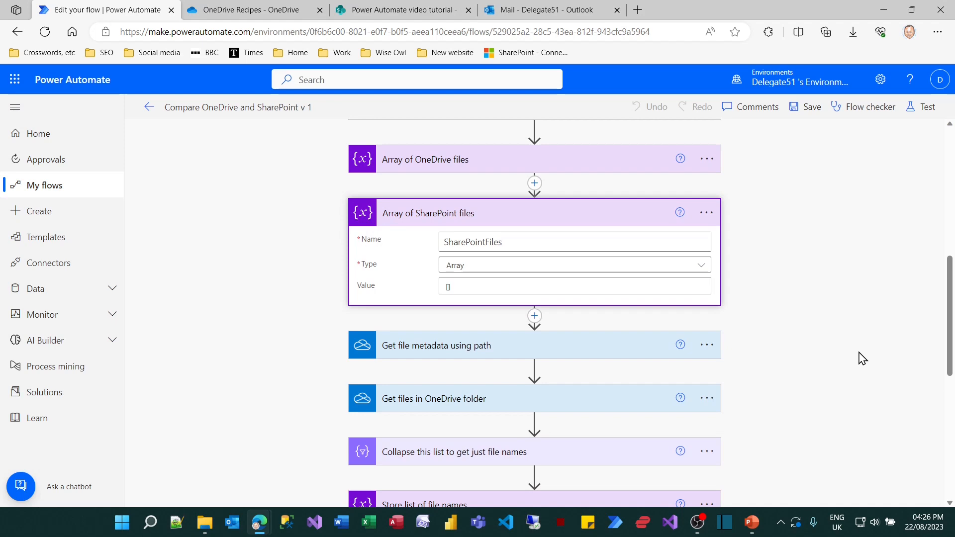
- Examine the Get SharePoint folder settings and read the help for it and for the Get files in this SharePoint folder action
scroll(863, 358, down, 7)
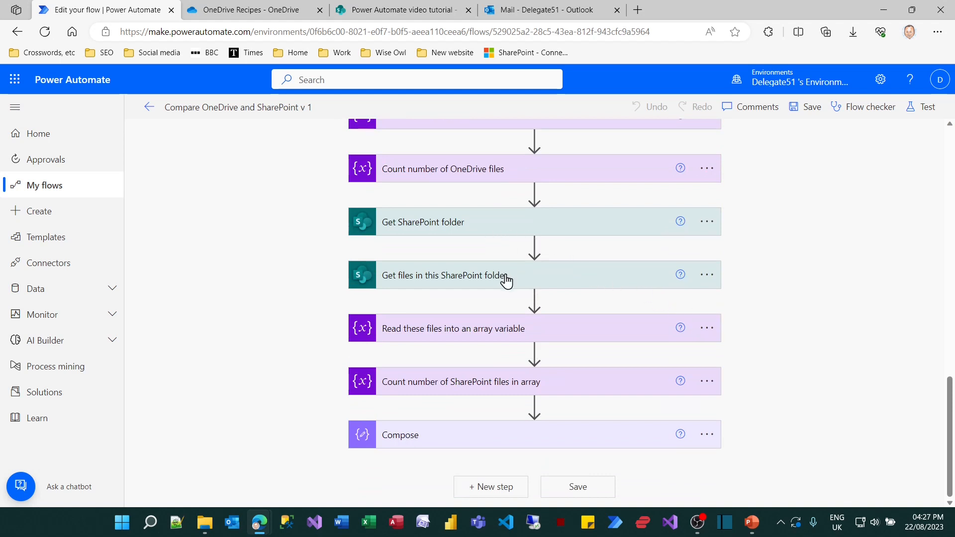
click(490, 229)
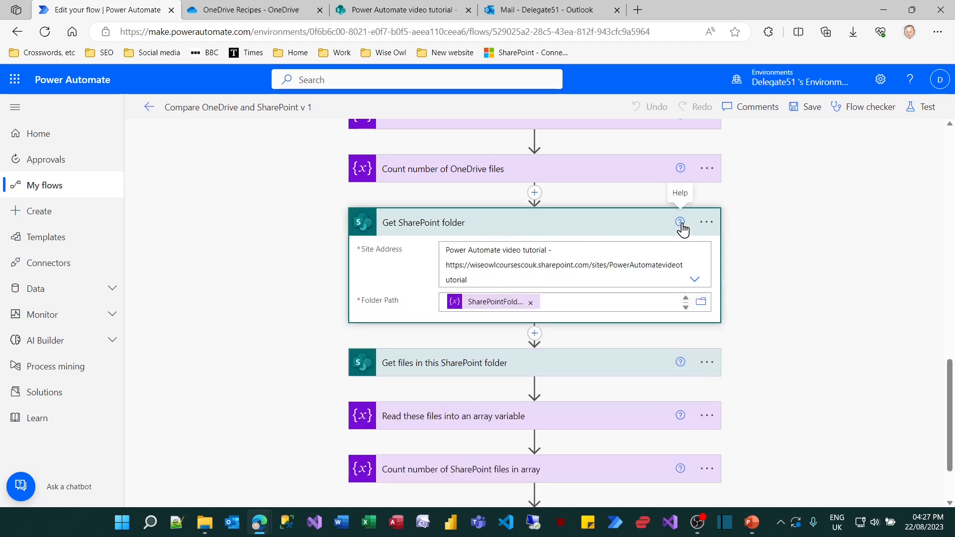
click(680, 223)
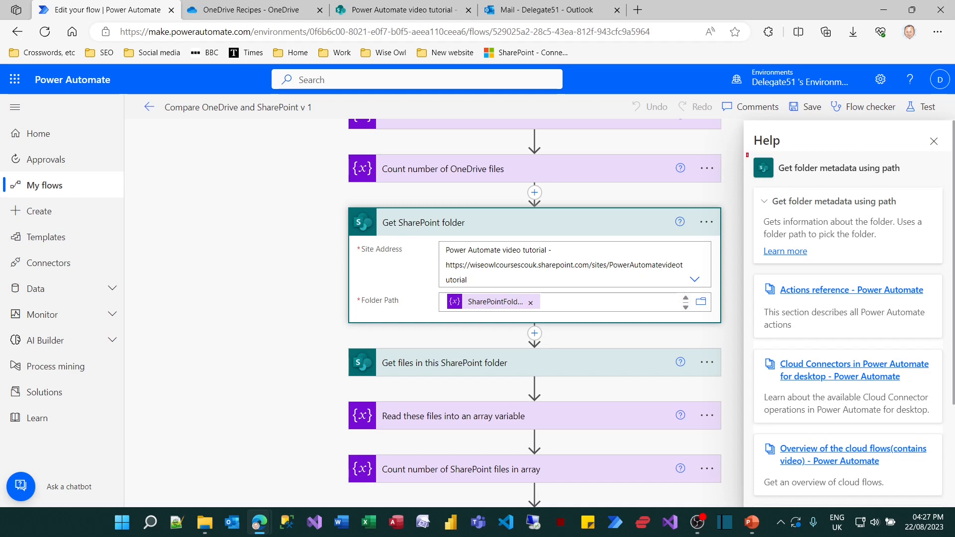
mouse_move(746, 153)
mouse_down()
mouse_move(910, 194)
mouse_move(912, 181)
mouse_up()
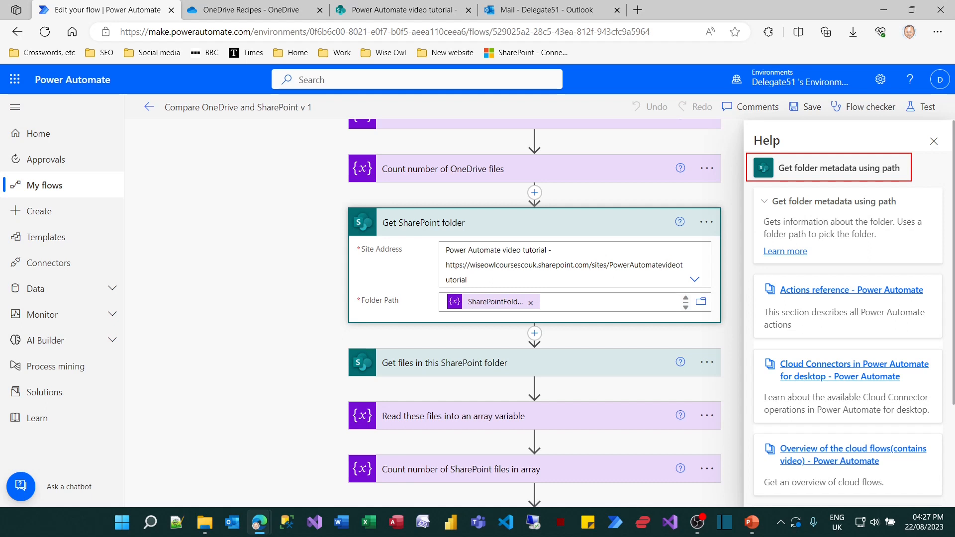
click(680, 362)
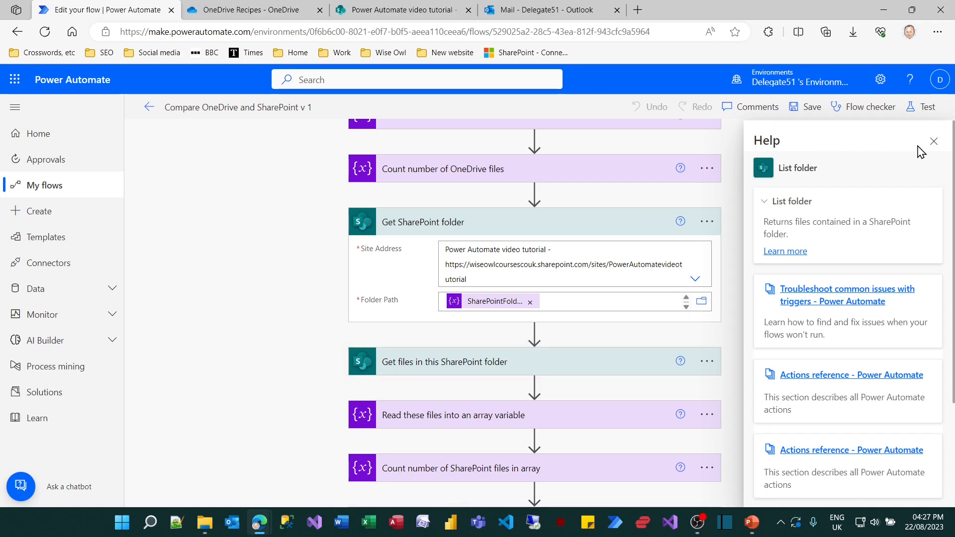
click(932, 142)
- Run a manual test of the Compare OneDrive and SharePoint v 1 flow and open its run results
click(927, 108)
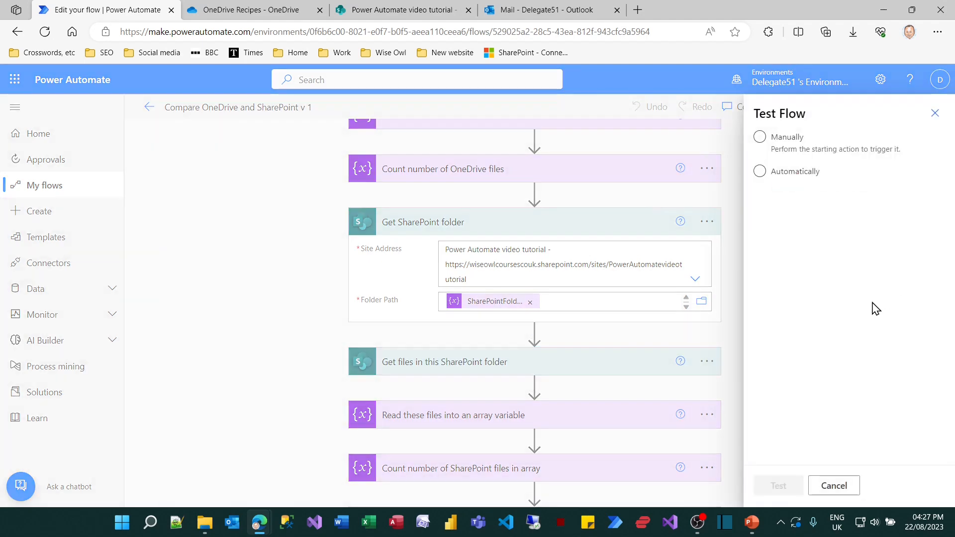
click(782, 137)
click(779, 487)
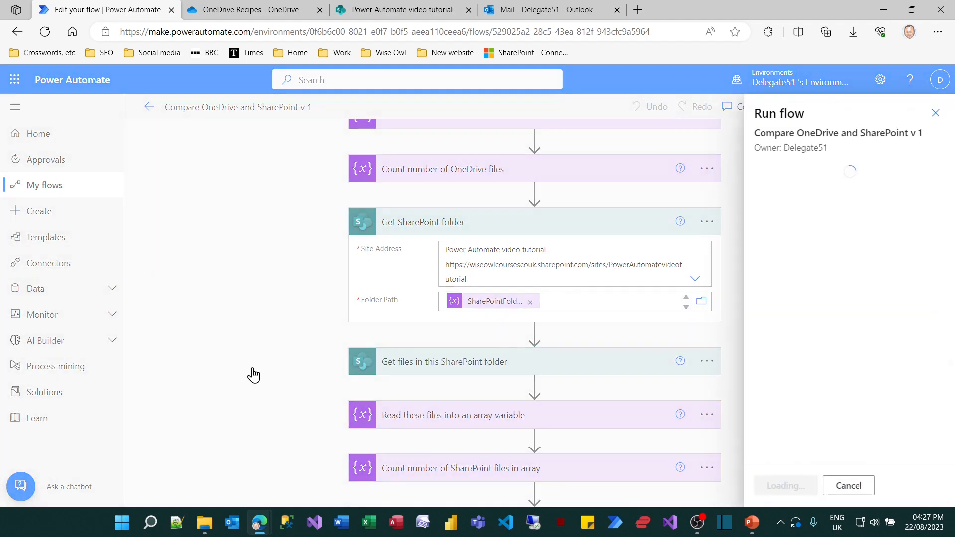
click(796, 490)
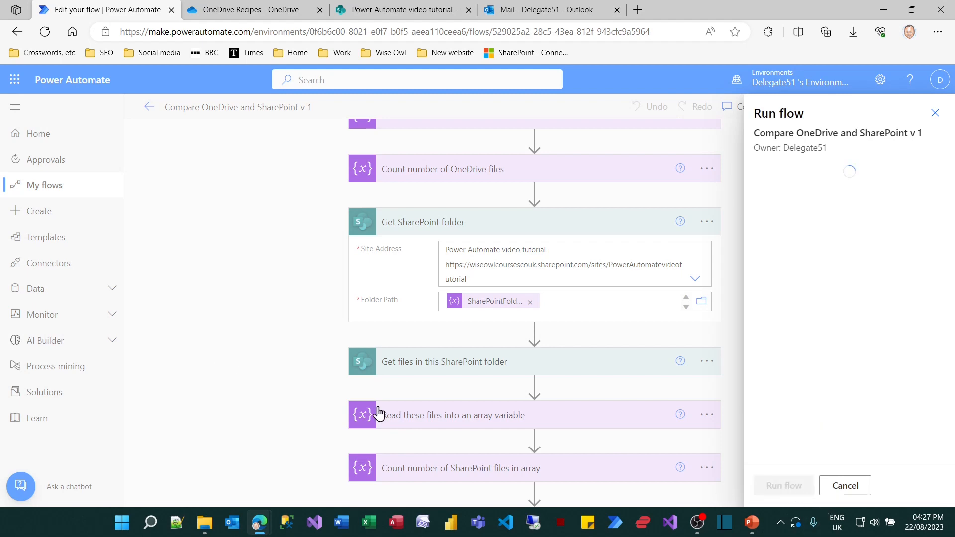
click(777, 488)
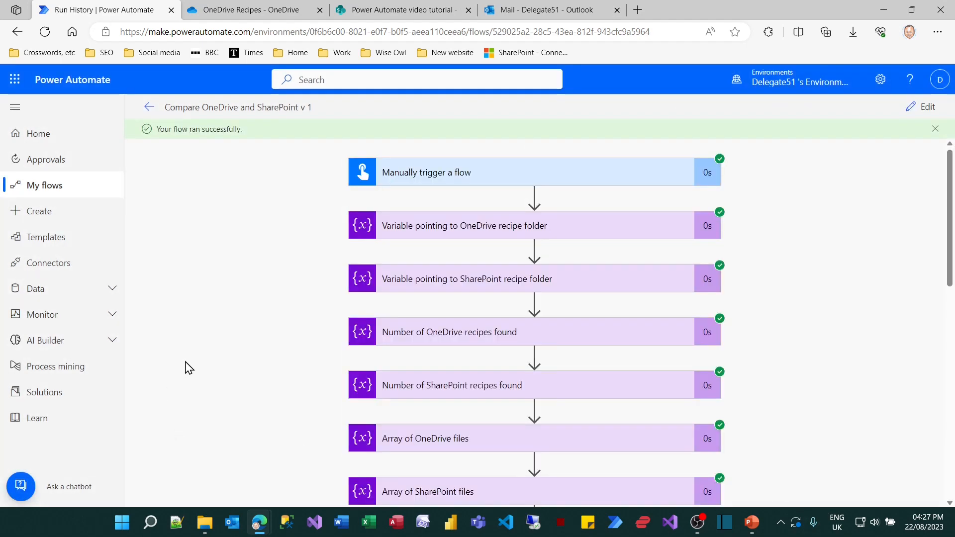
- Show the raw outputs of the Get files in this SharePoint folder action in the run results
scroll(199, 366, down, 10)
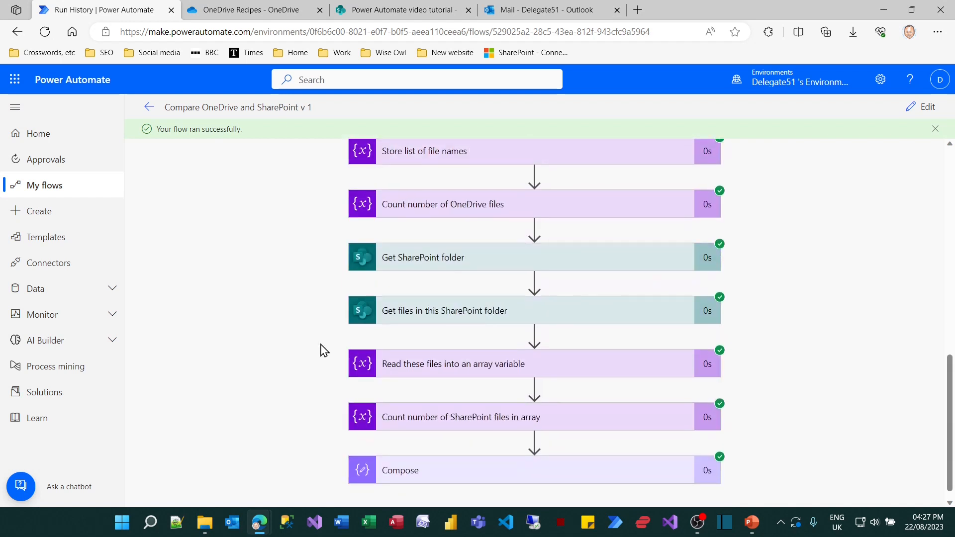
click(483, 312)
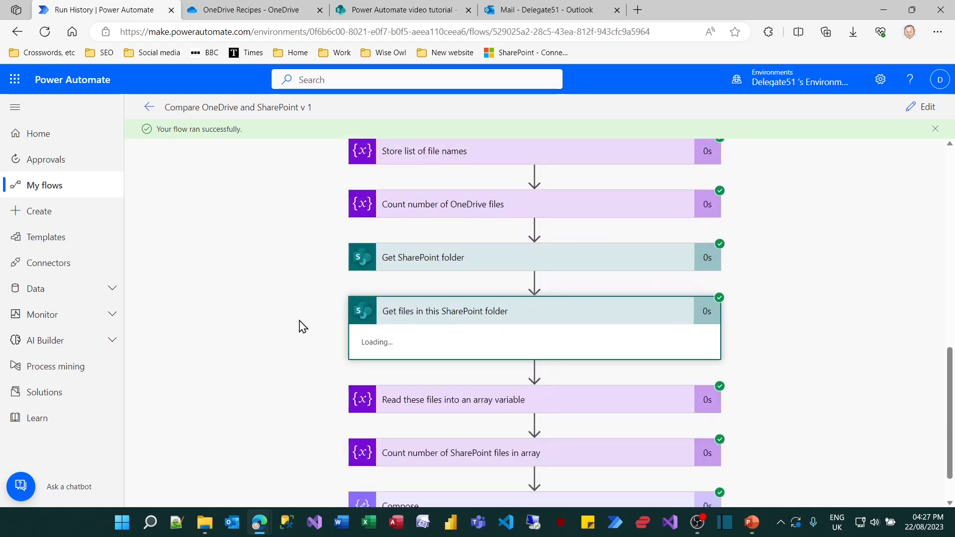
scroll(256, 326, down, 1)
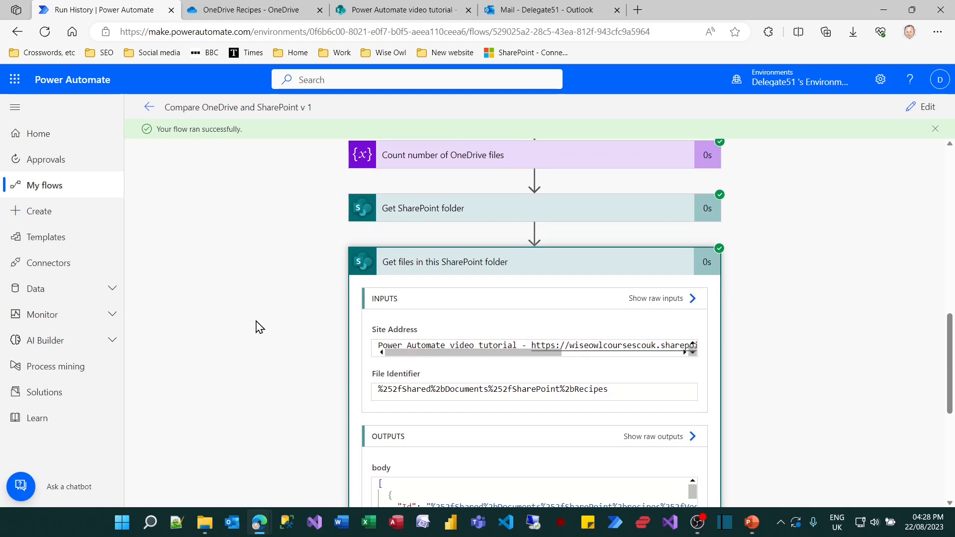
scroll(255, 326, down, 2)
click(653, 326)
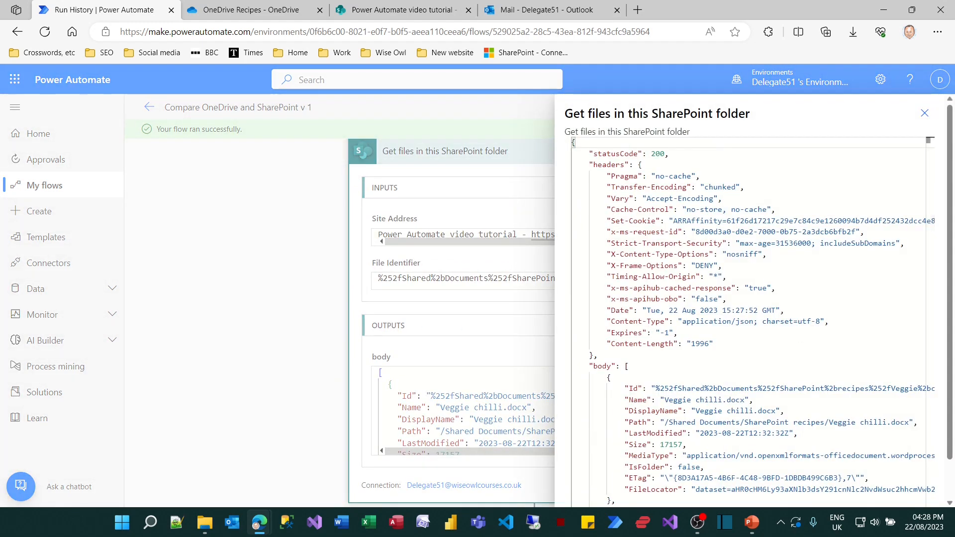
- Examine the individual file entries in the body of the raw outputs, and close the raw outputs
scroll(889, 281, down, 5)
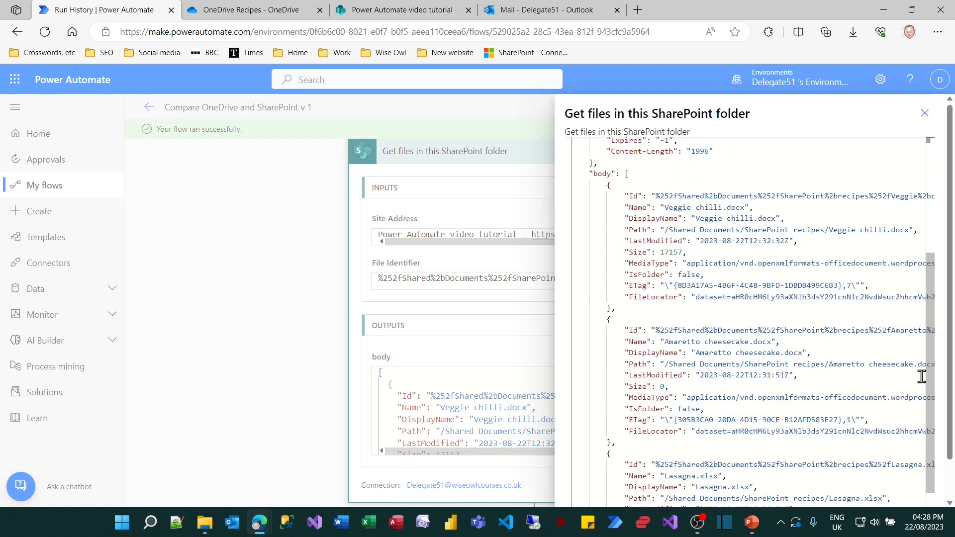
scroll(923, 378, up, 1)
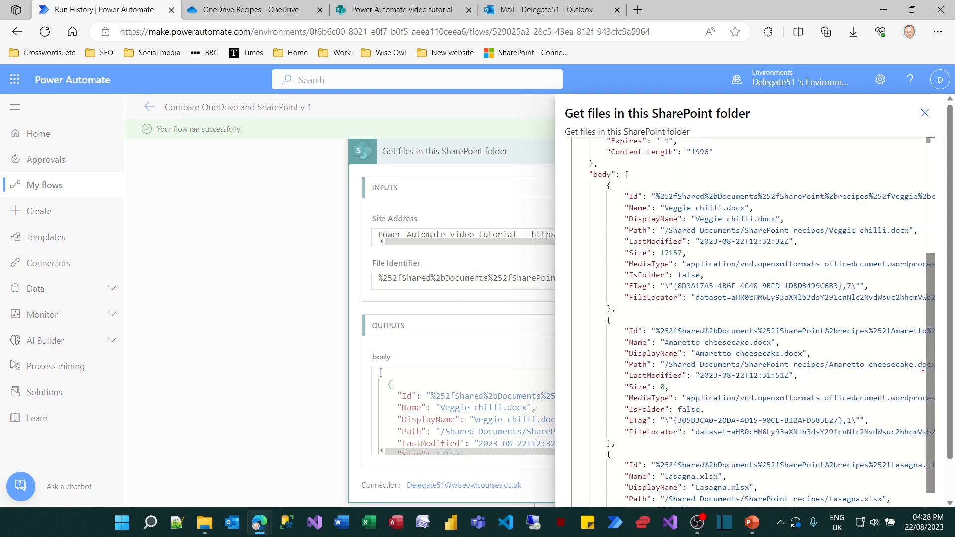
mouse_move(618, 178)
mouse_down()
mouse_move(635, 230)
mouse_move(849, 330)
mouse_move(849, 307)
mouse_up()
mouse_move(611, 320)
mouse_down()
mouse_move(713, 391)
mouse_move(834, 441)
mouse_up()
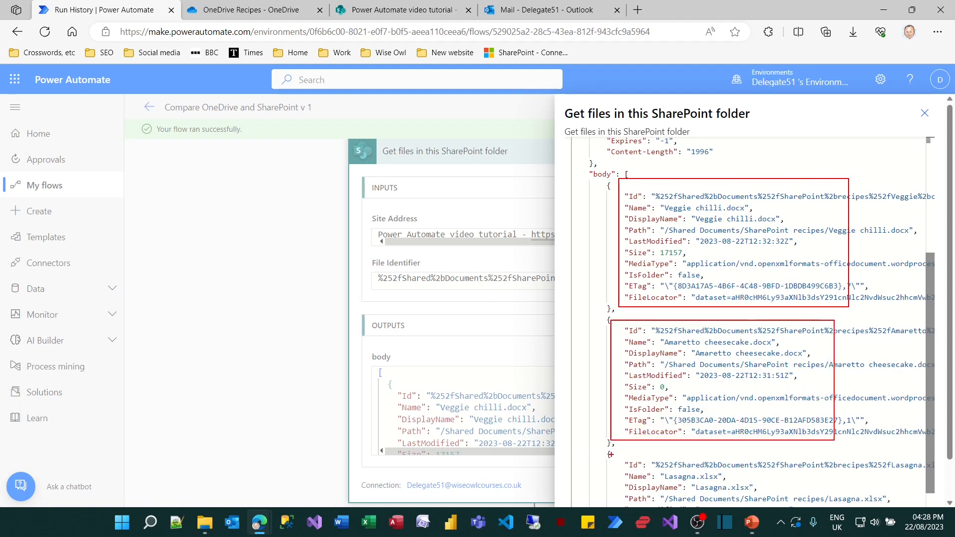
drag(611, 454, 838, 498)
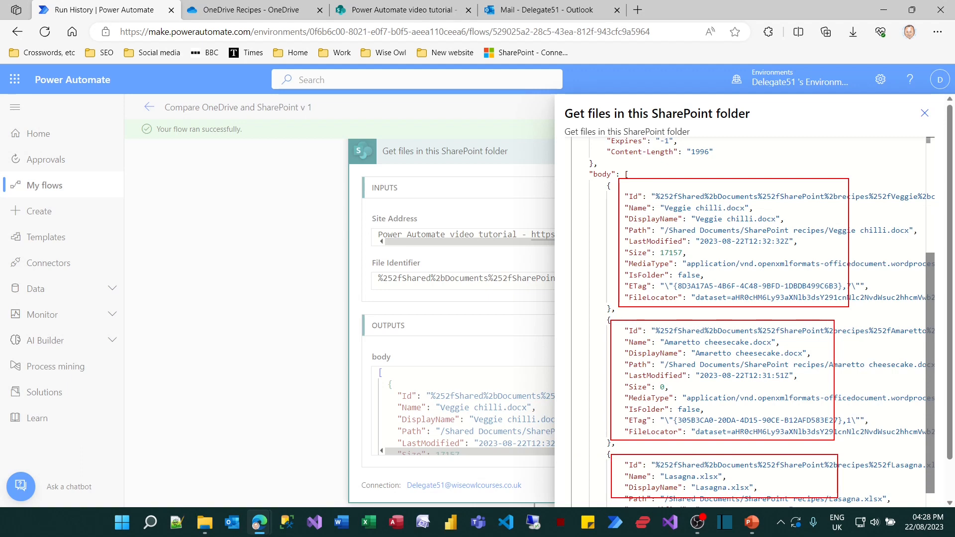
key(Escape)
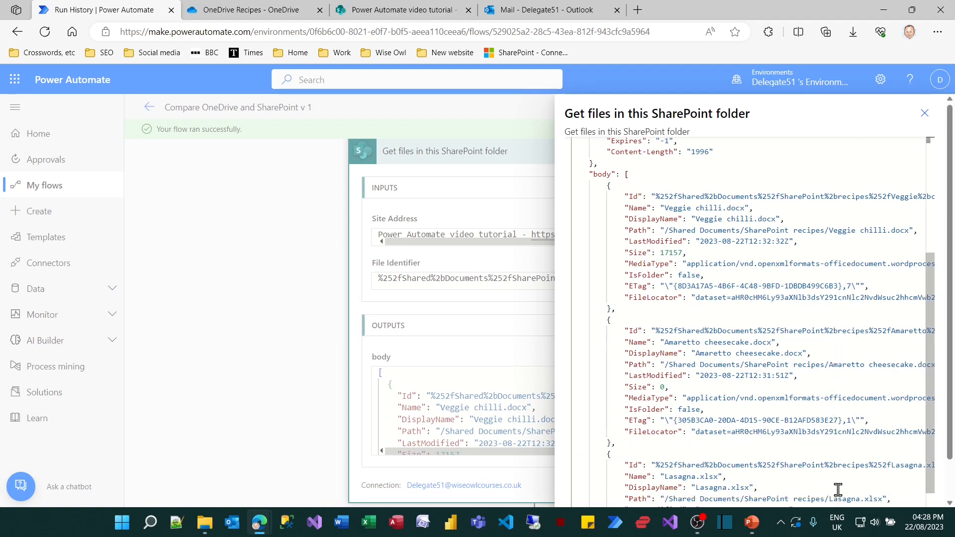
key(Escape)
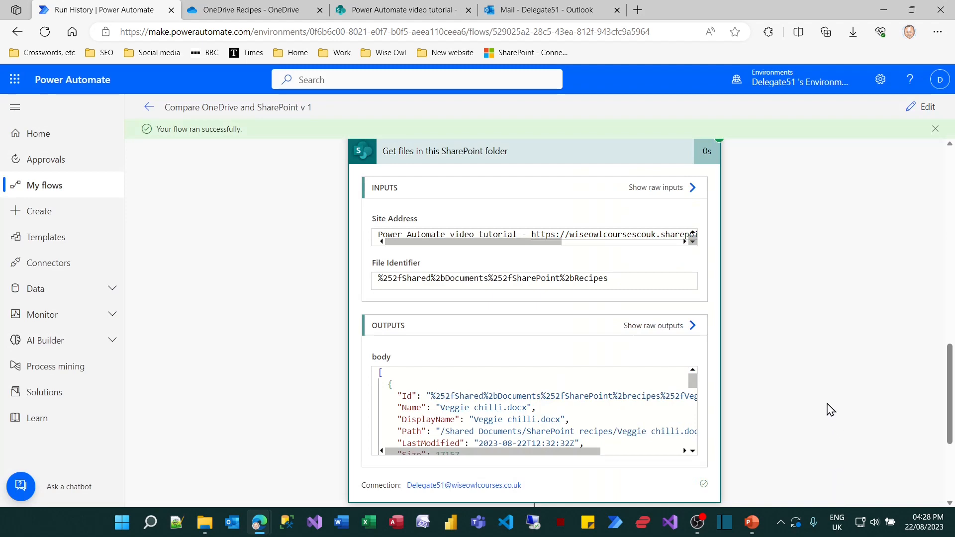
- Return to editing the flow and examine the variable and Body value in the Read these files into an array variable action
click(926, 109)
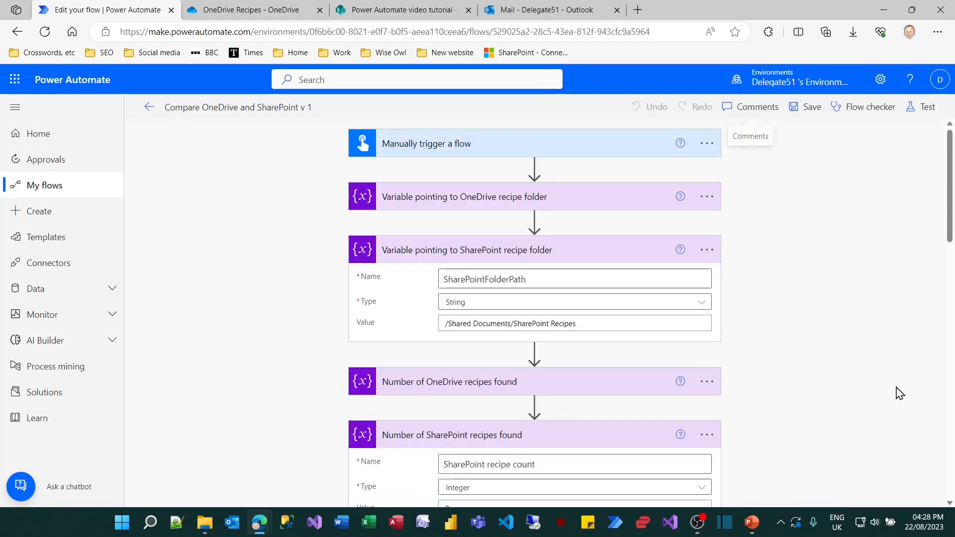
scroll(897, 340, down, 3)
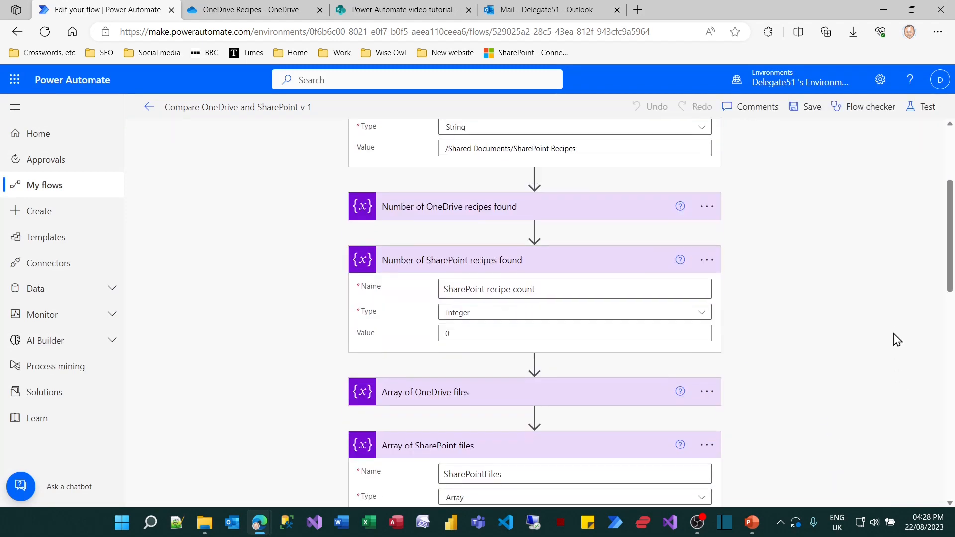
scroll(897, 340, down, 8)
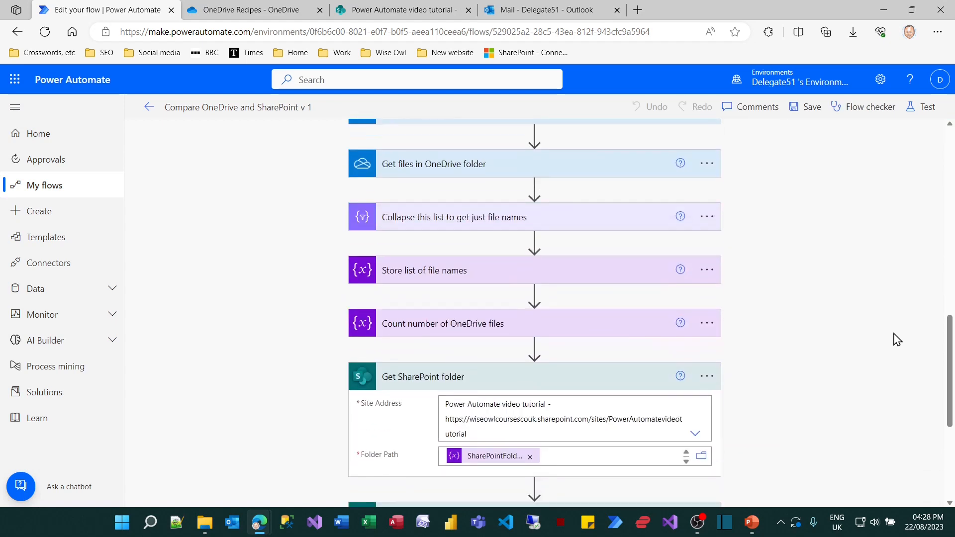
scroll(898, 340, down, 5)
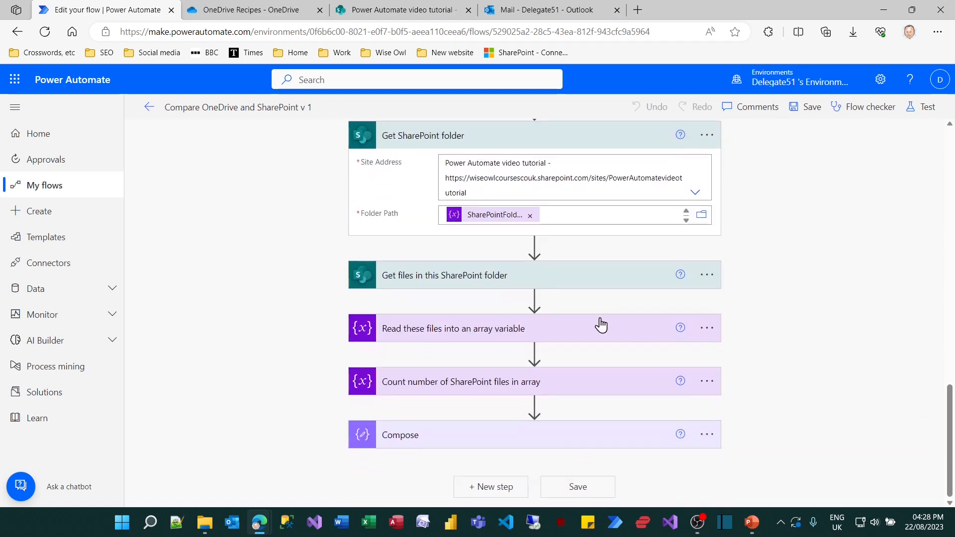
click(524, 332)
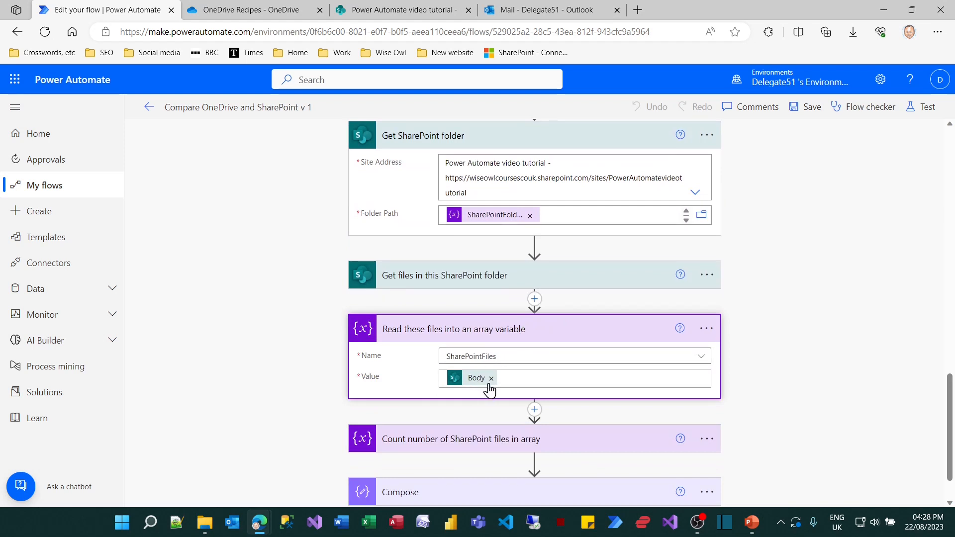
mouse_move(480, 392)
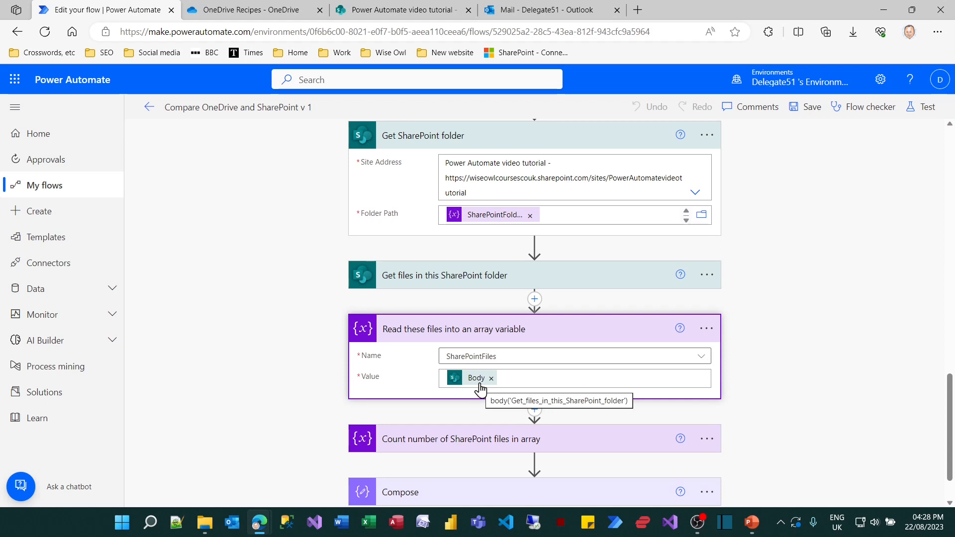
- Examine the length expression in the Count number of SharePoint files in array action and the inputs of the Compose action
click(442, 437)
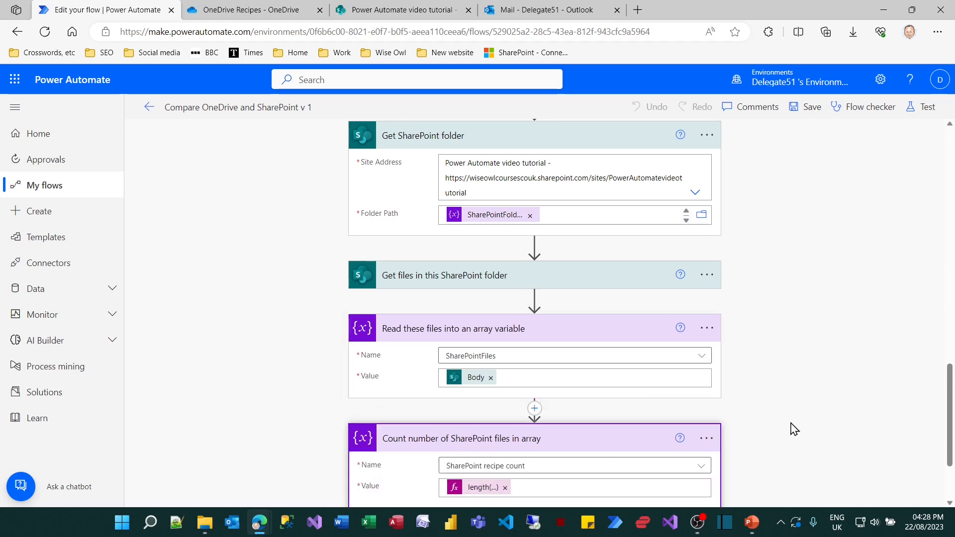
scroll(794, 429, down, 3)
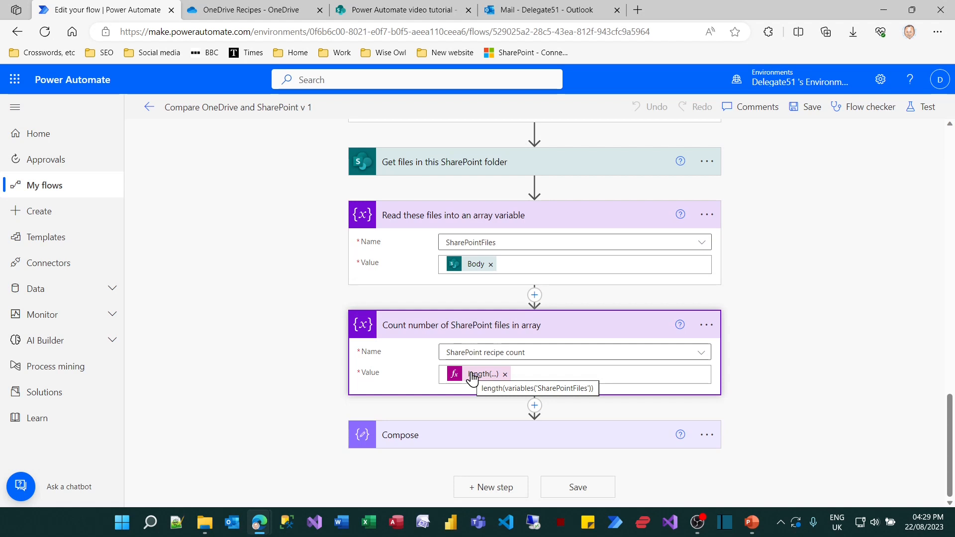
click(433, 436)
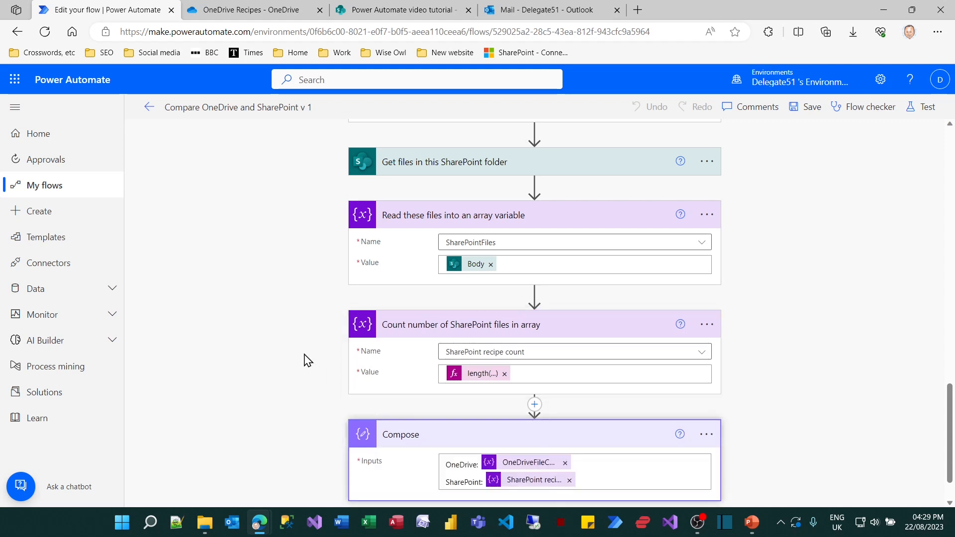
scroll(305, 358, down, 1)
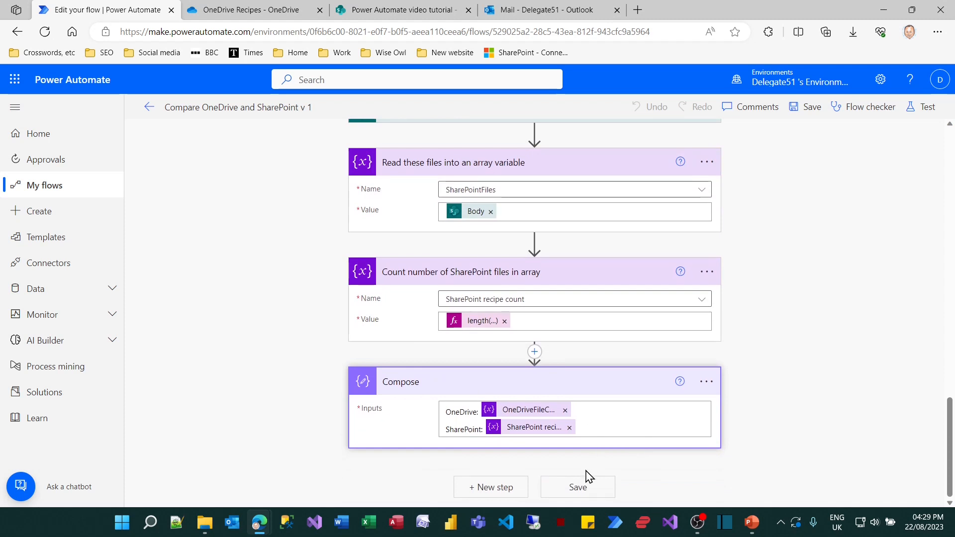
- Test the flow manually again and display the new run's results
click(927, 106)
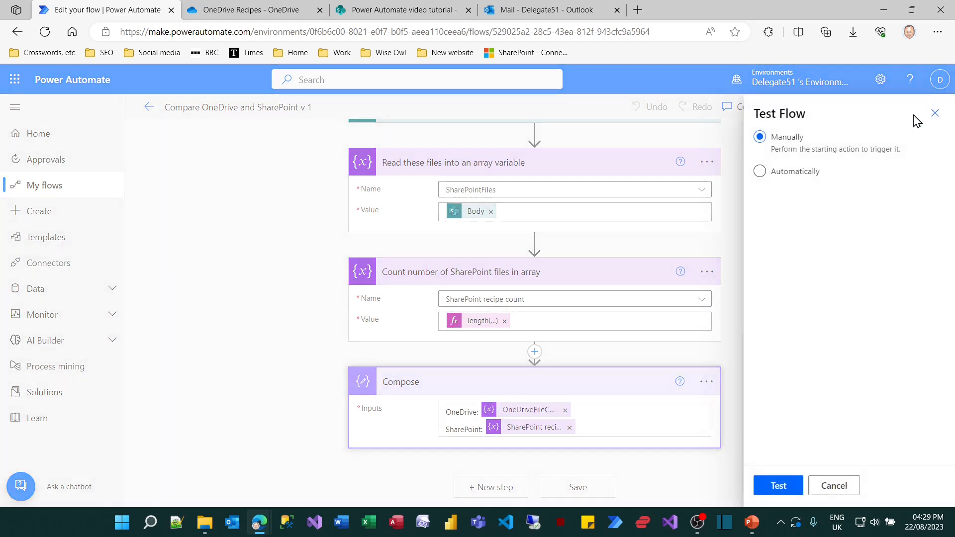
click(777, 486)
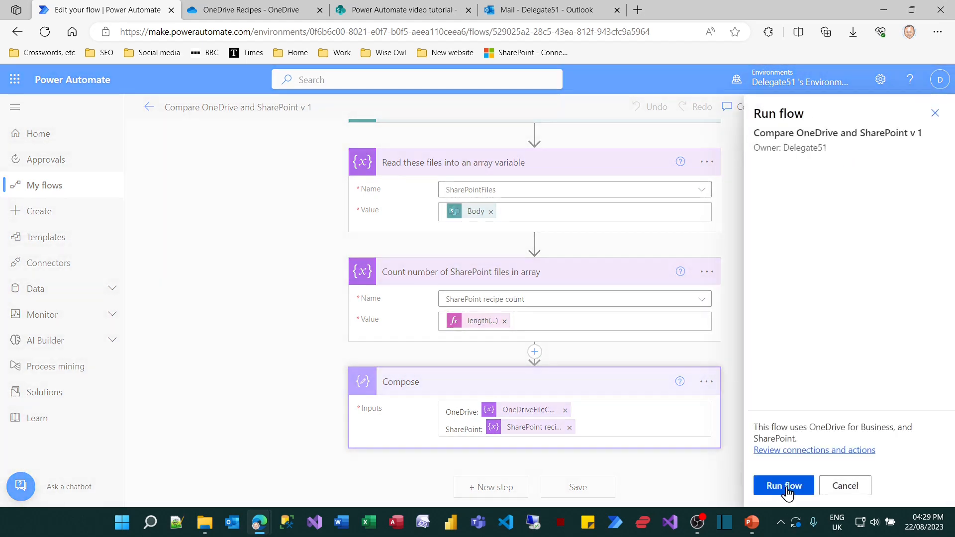
click(785, 488)
click(789, 489)
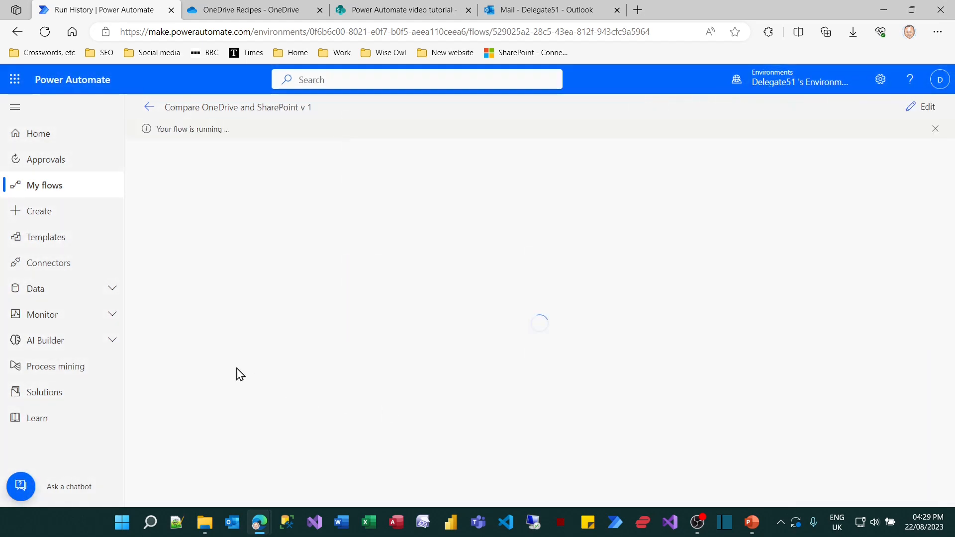
- Expand the Compose action in the new run and examine the OneDrive and SharePoint file counts in its outputs
scroll(226, 366, down, 5)
scroll(229, 368, down, 5)
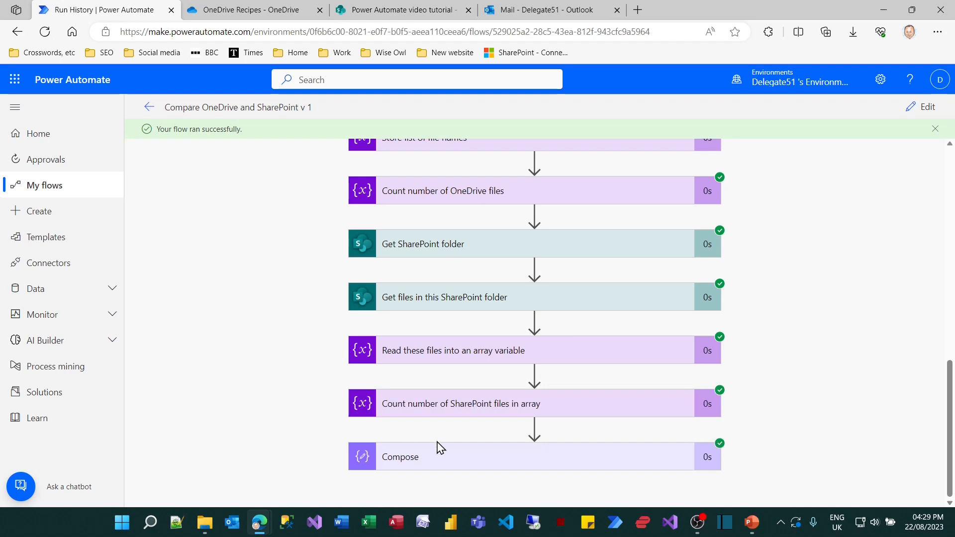
click(454, 462)
scroll(306, 392, down, 4)
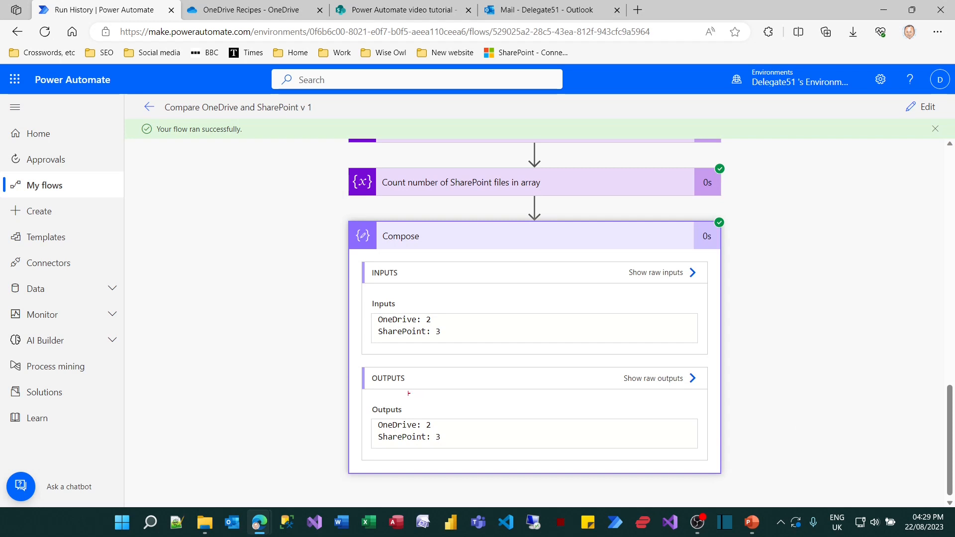
drag(363, 400, 458, 449)
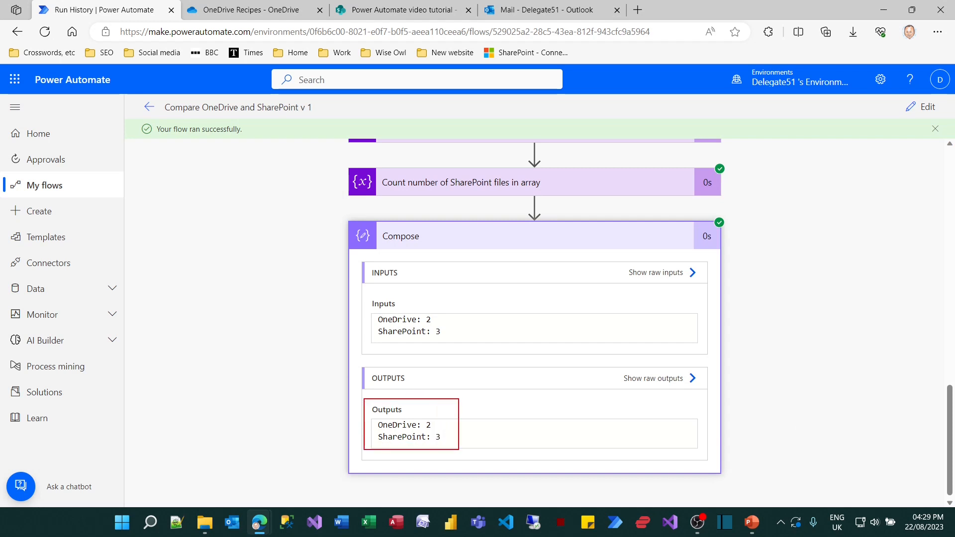